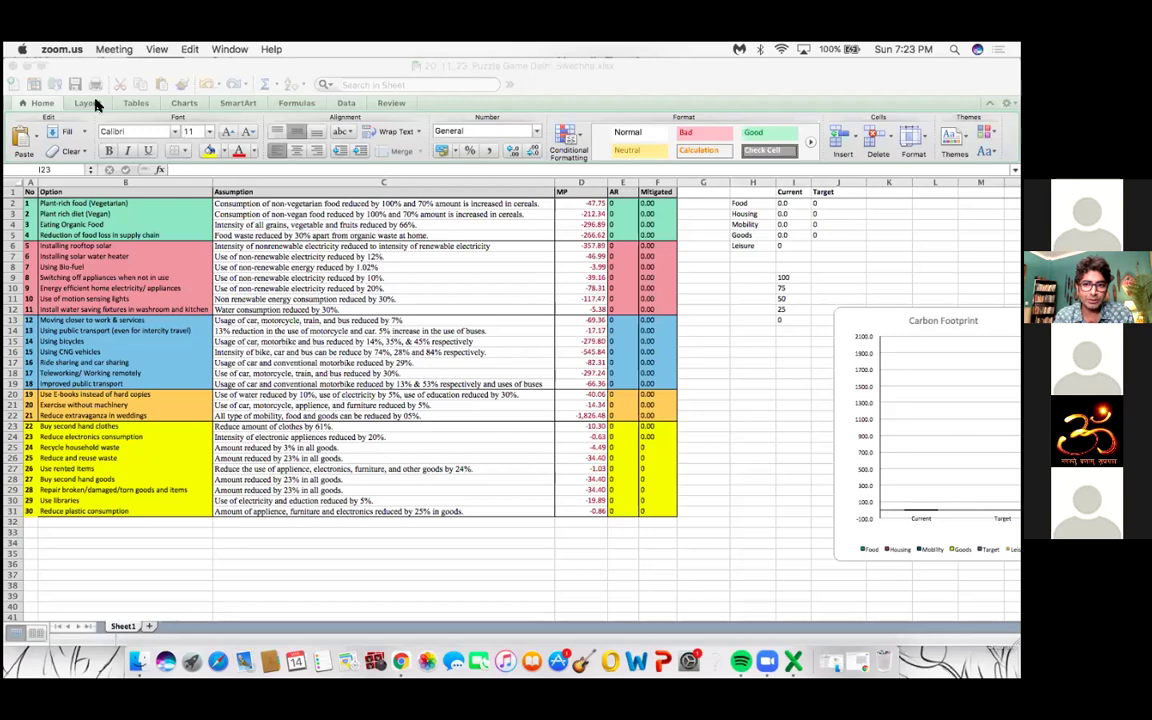
Try a font size of 18 on the whole Option column and undo the change
{"action": "left_click", "coordinate": [118, 210]}
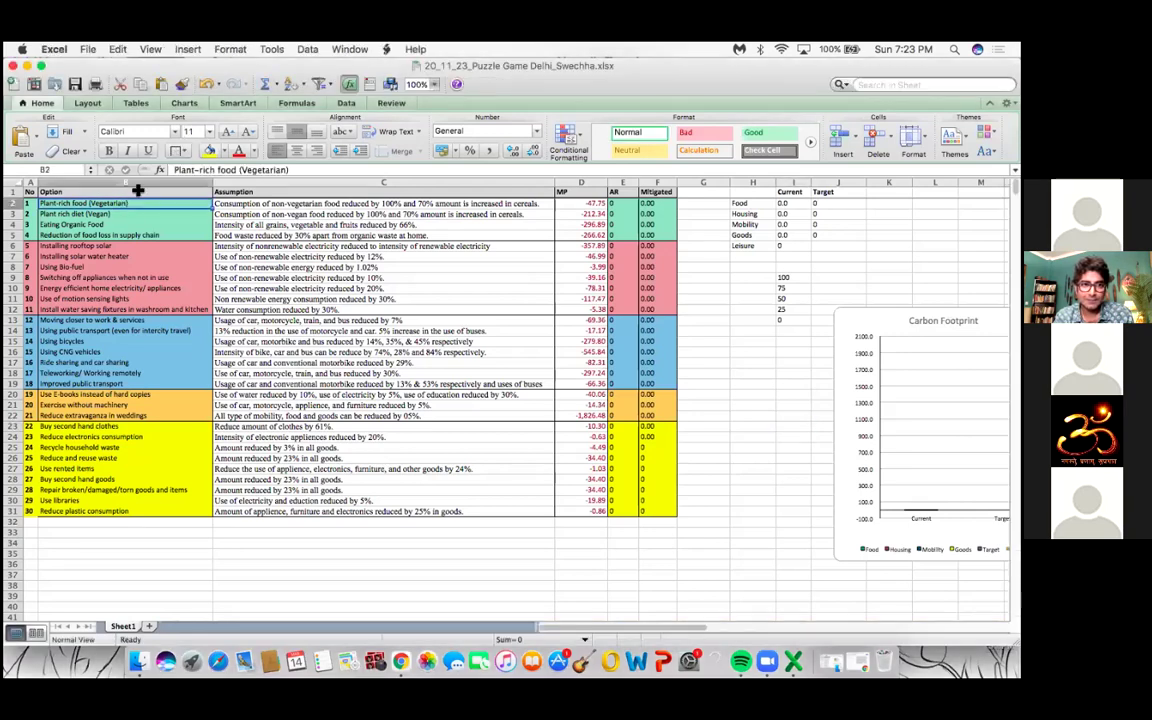
{"action": "left_click", "coordinate": [127, 182]}
{"action": "left_click", "coordinate": [210, 133]}
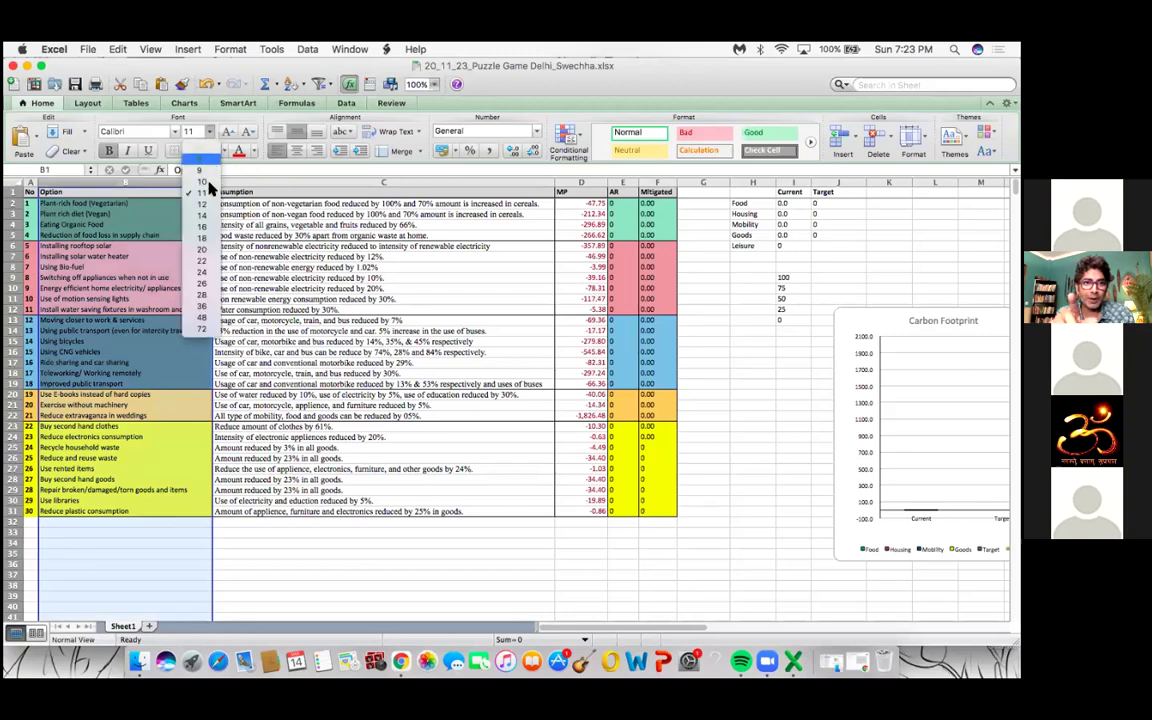
{"action": "left_click", "coordinate": [206, 239]}
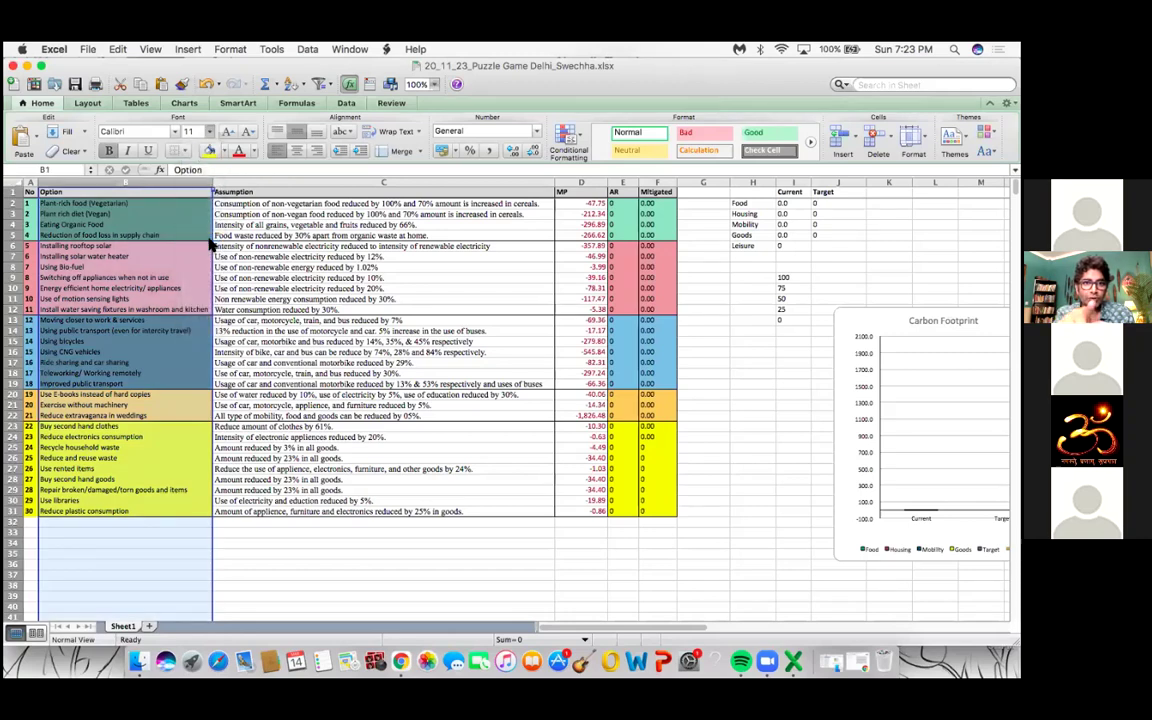
{"action": "left_click_drag", "start_coordinate": [212, 182], "coordinate": [240, 183]}
{"action": "key", "text": "super+z"}
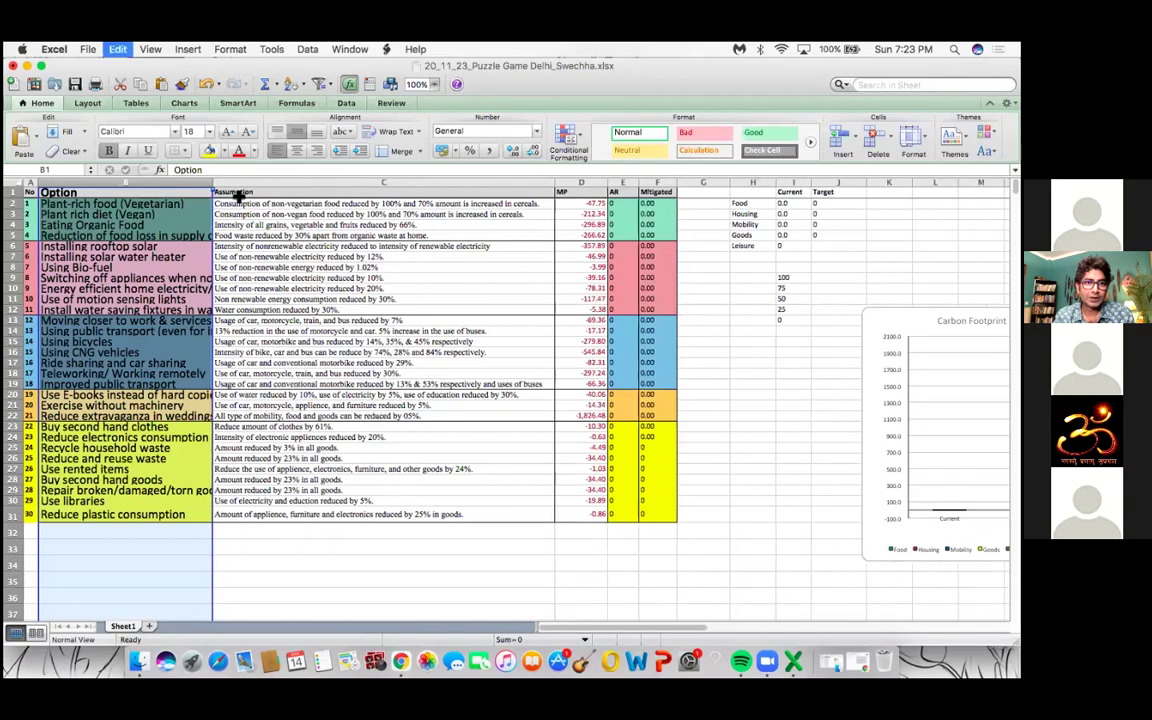
{"action": "key", "text": "super+z"}
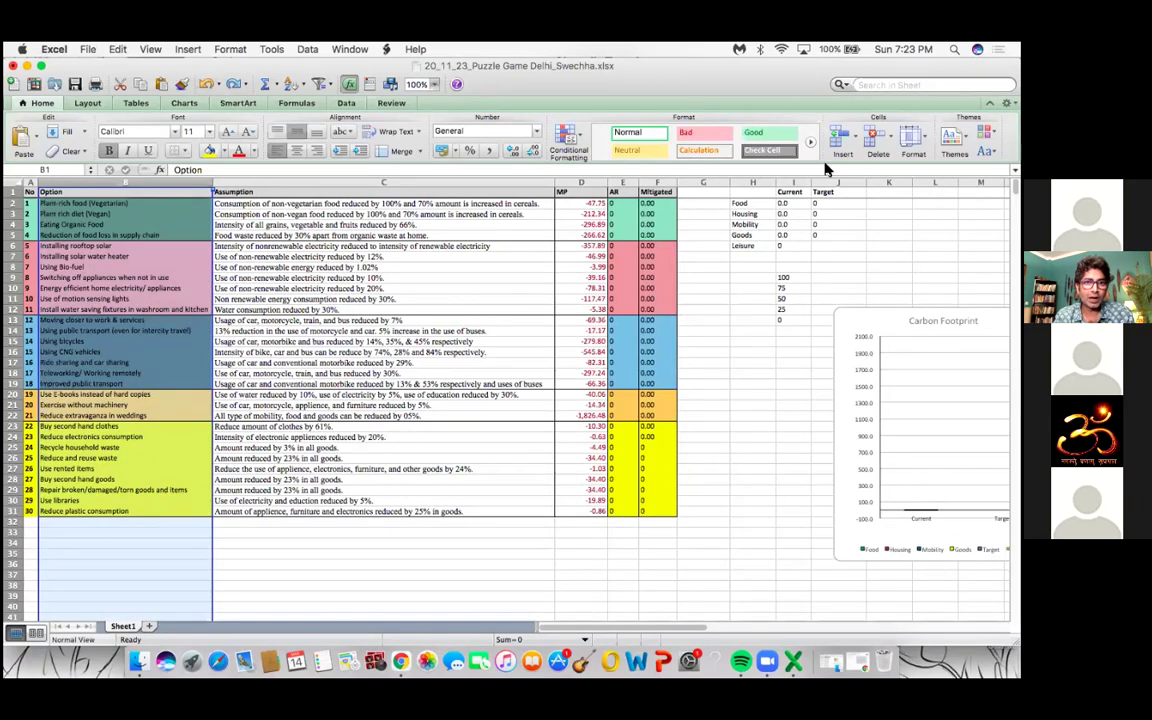
Try worksheet zoom levels of 200%, 125% and 150%
{"action": "left_click", "coordinate": [150, 49]}
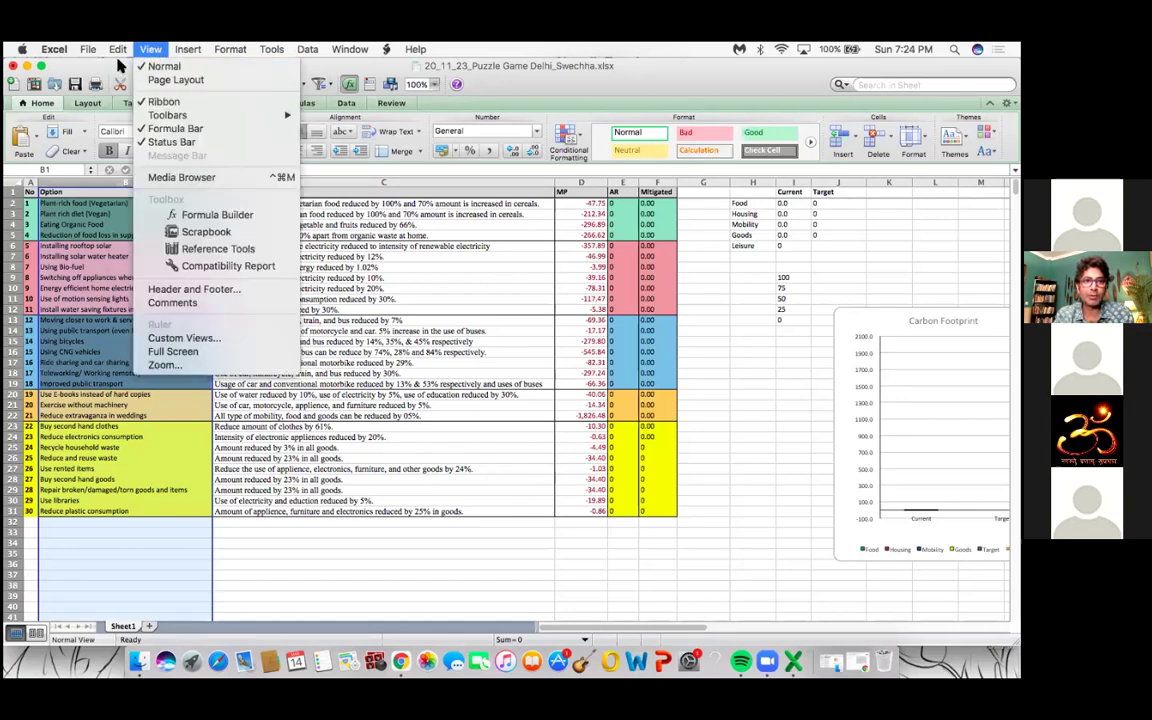
{"action": "left_click", "coordinate": [104, 48]}
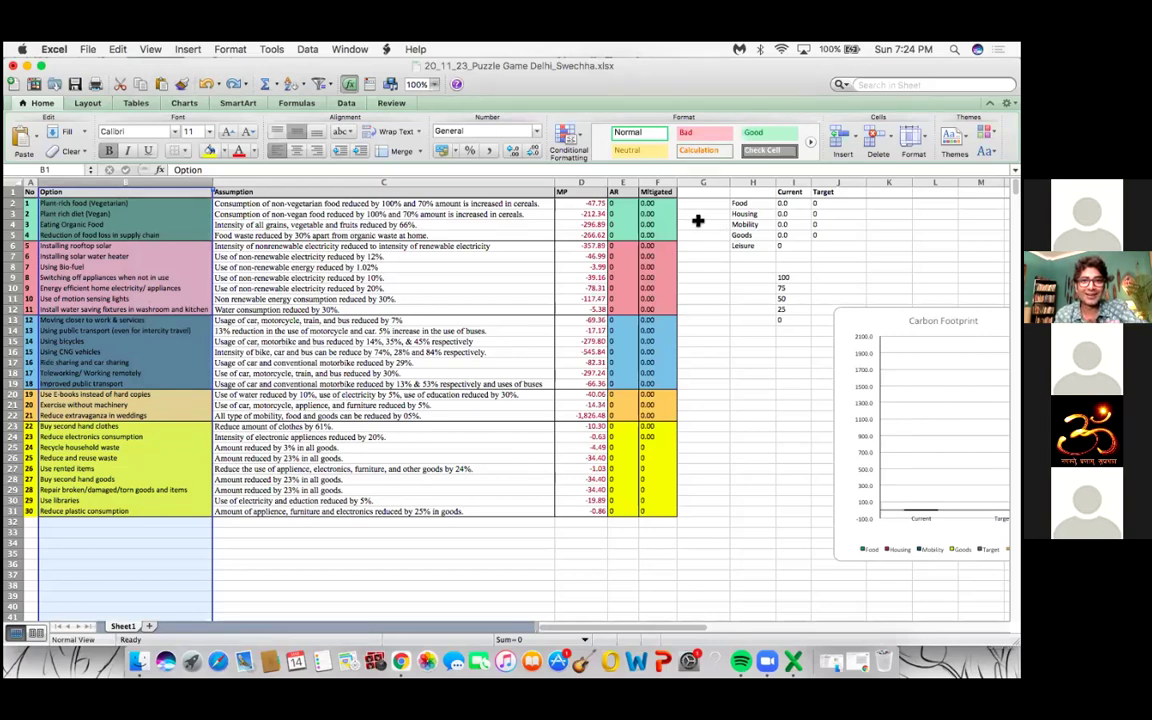
{"action": "left_click", "coordinate": [434, 84]}
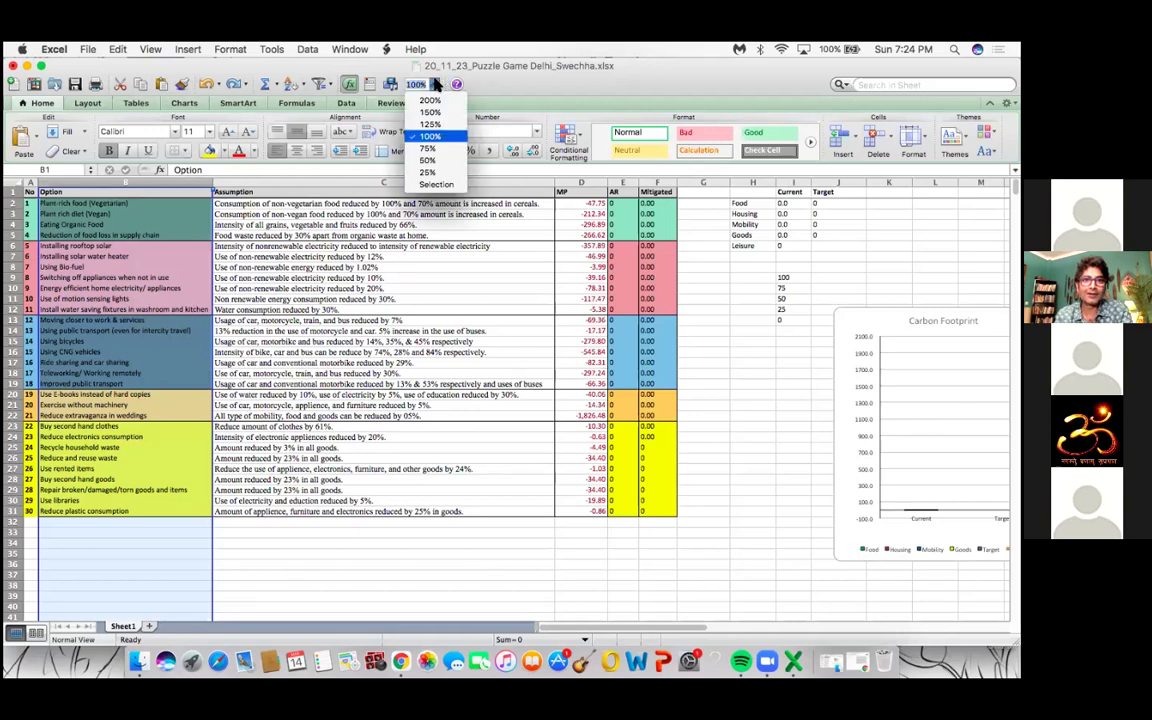
{"action": "left_click", "coordinate": [425, 106]}
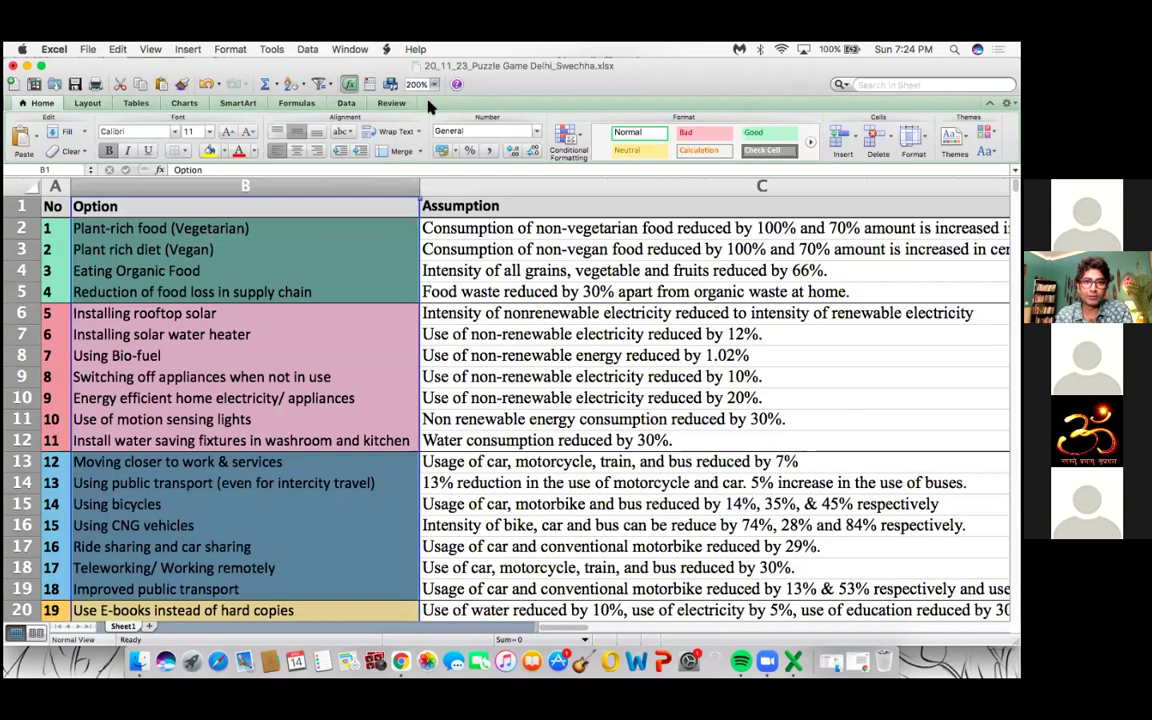
{"action": "left_click", "coordinate": [434, 84]}
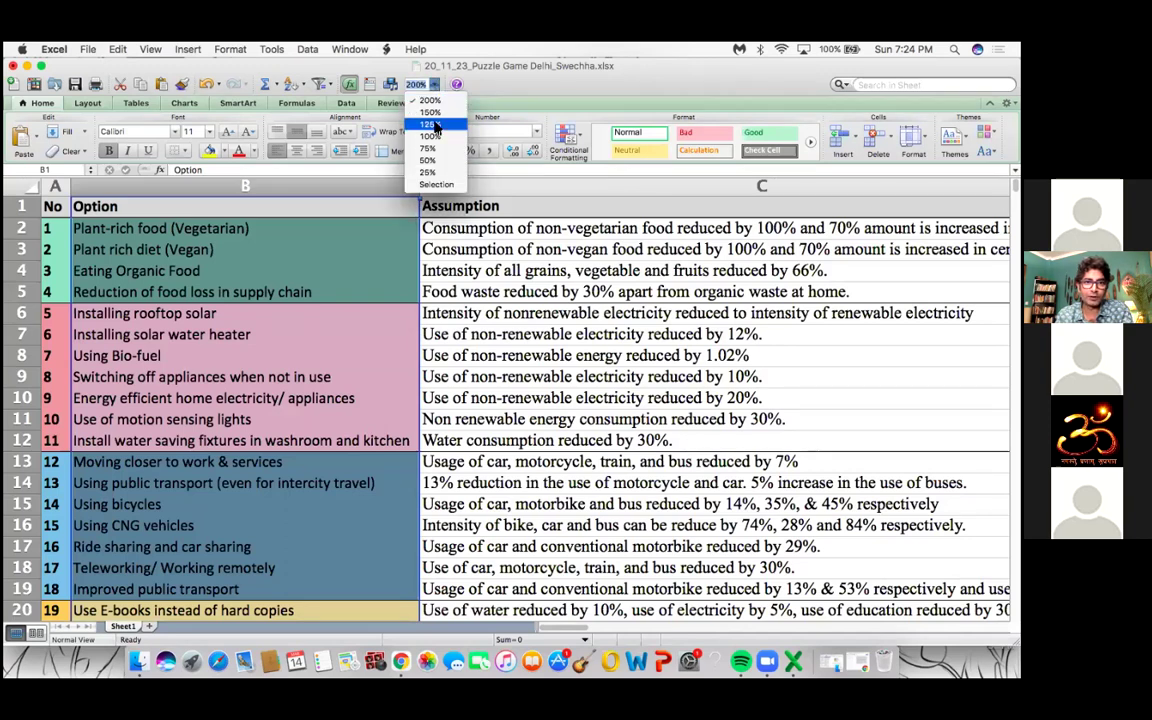
{"action": "left_click", "coordinate": [430, 124]}
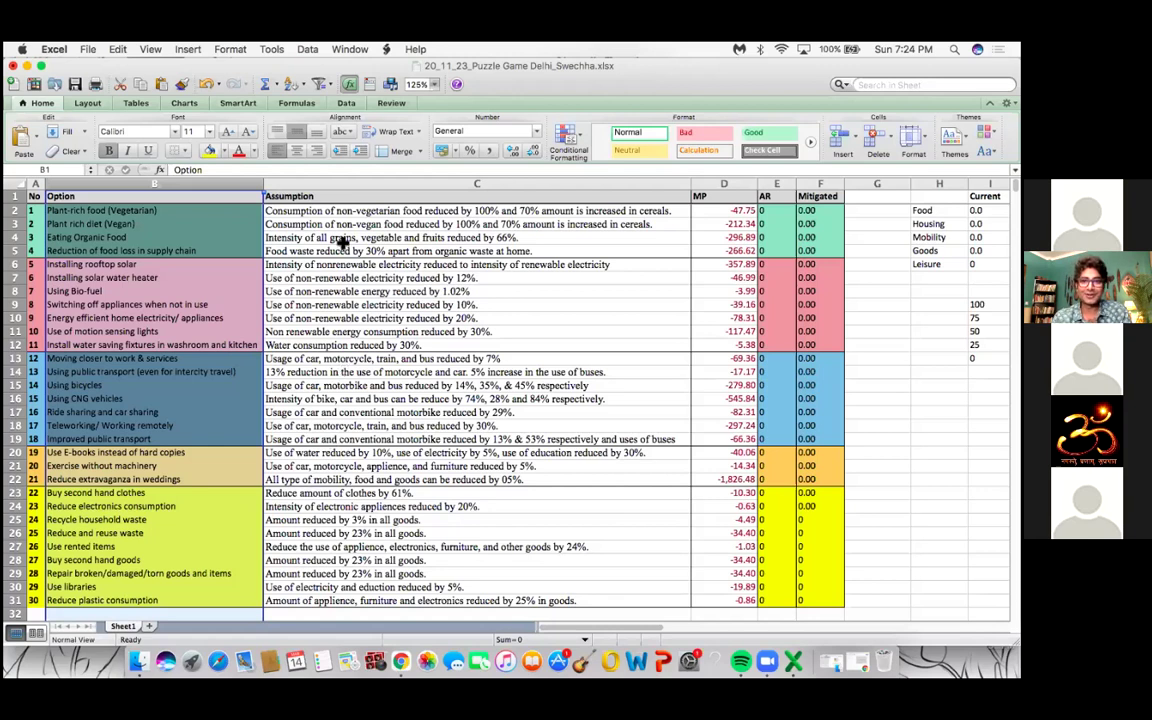
{"action": "left_click", "coordinate": [434, 84]}
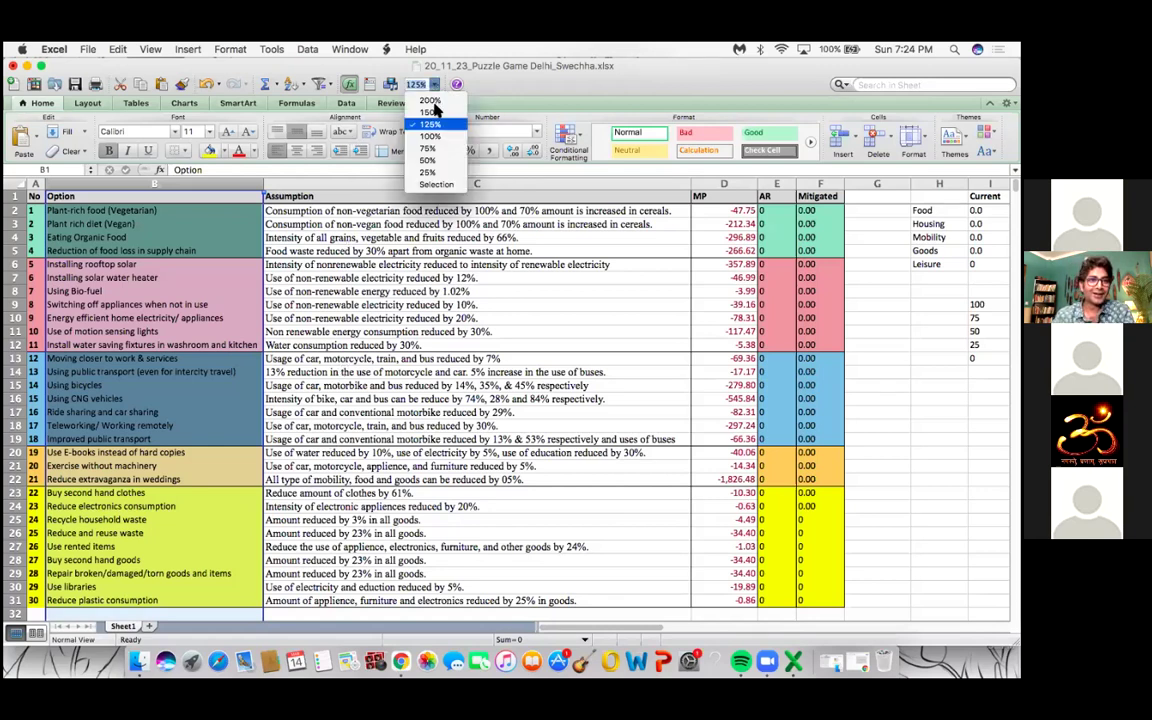
{"action": "left_click", "coordinate": [436, 112]}
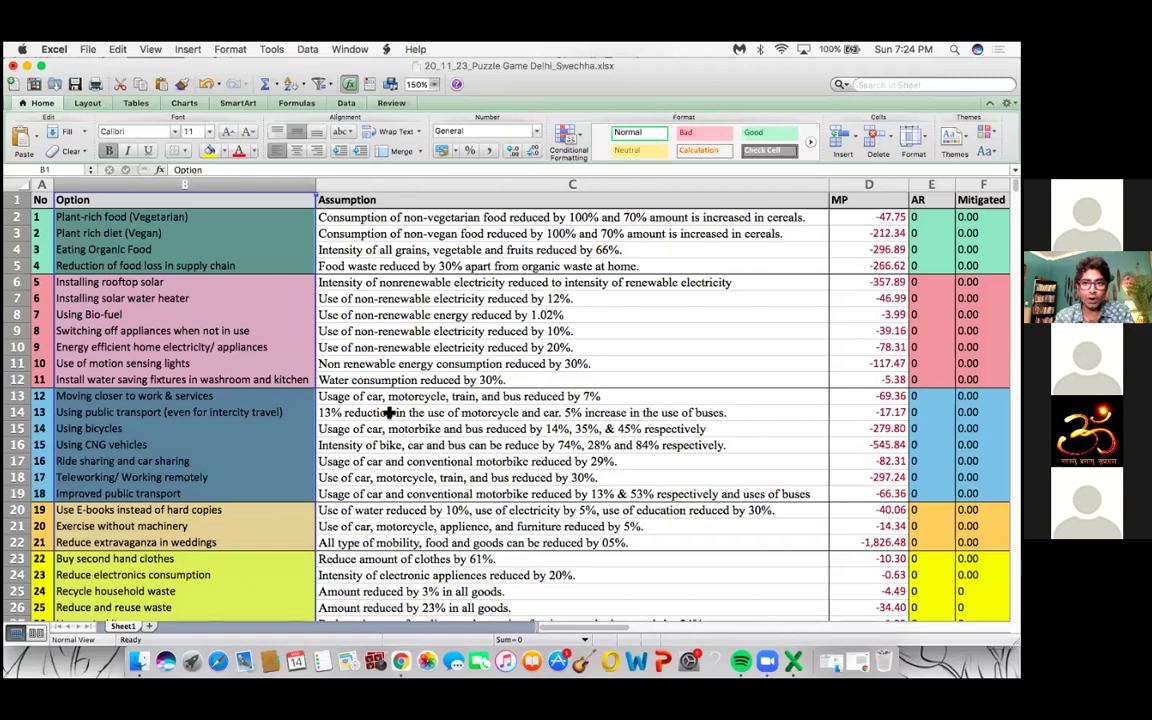
Check how the table fits across the sheet and set the worksheet zoom to 125%
{"action": "scroll", "coordinate": [335, 477], "scroll_direction": "down", "scroll_amount": 5}
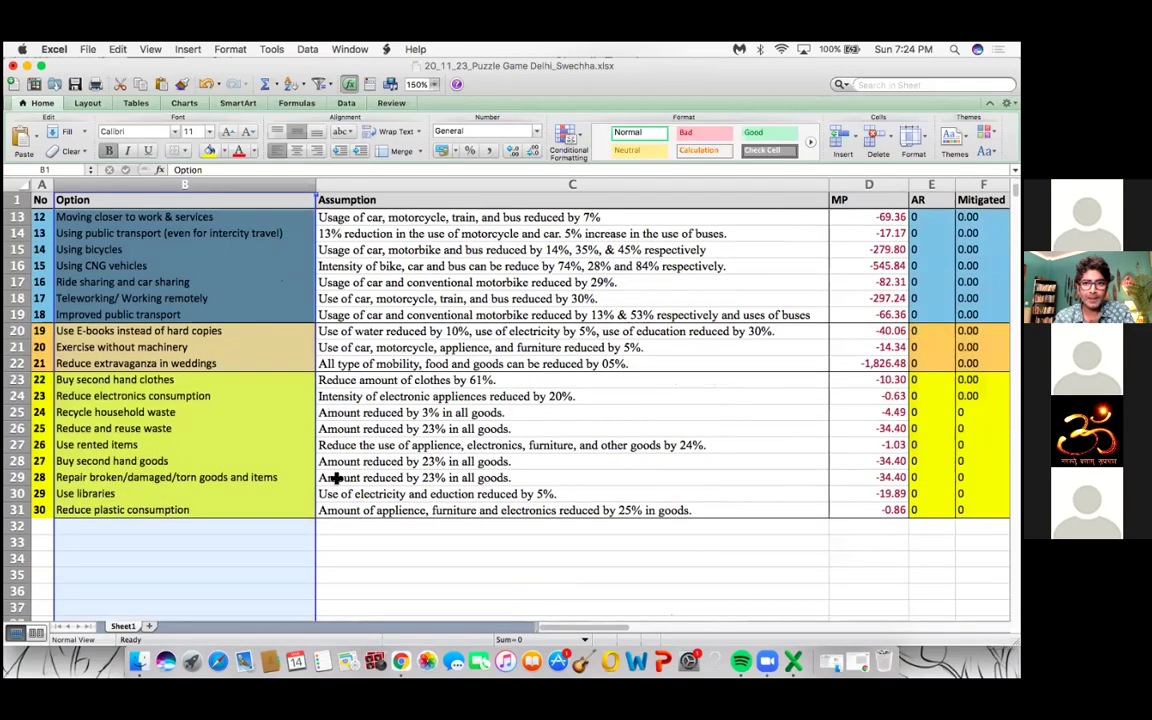
{"action": "scroll", "coordinate": [336, 478], "scroll_direction": "up", "scroll_amount": 4}
{"action": "scroll", "coordinate": [336, 478], "scroll_direction": "right", "scroll_amount": 5}
{"action": "scroll", "coordinate": [336, 478], "scroll_direction": "left", "scroll_amount": 3}
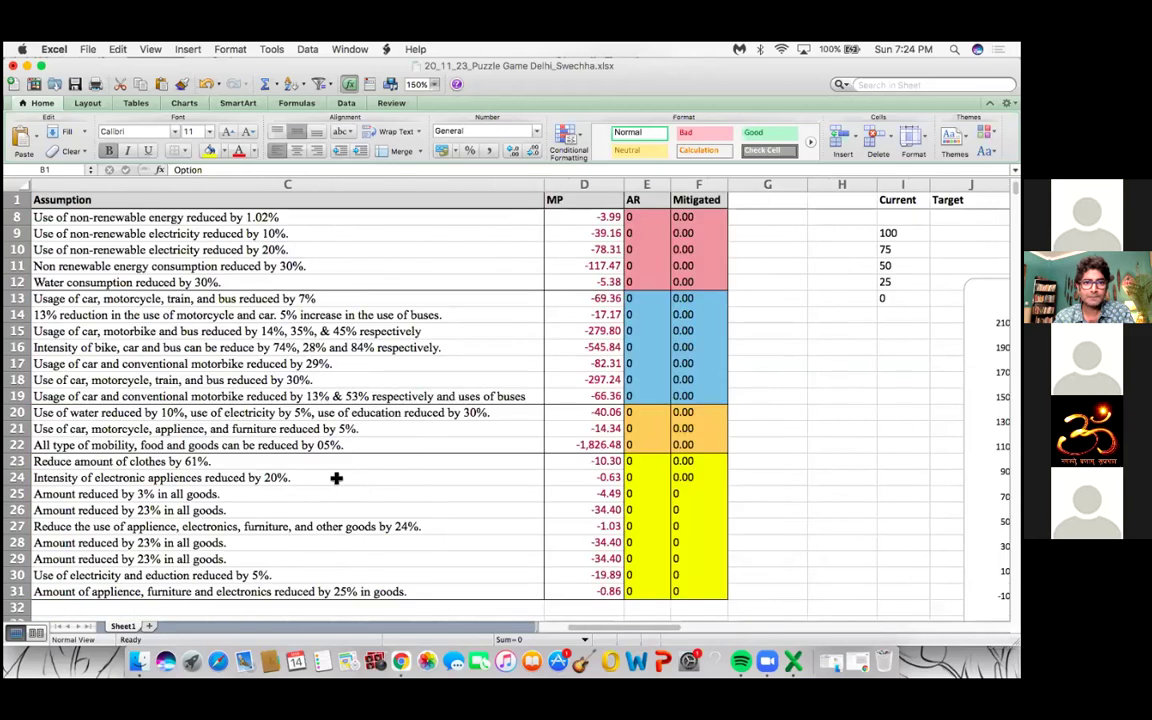
{"action": "scroll", "coordinate": [336, 478], "scroll_direction": "left", "scroll_amount": 2}
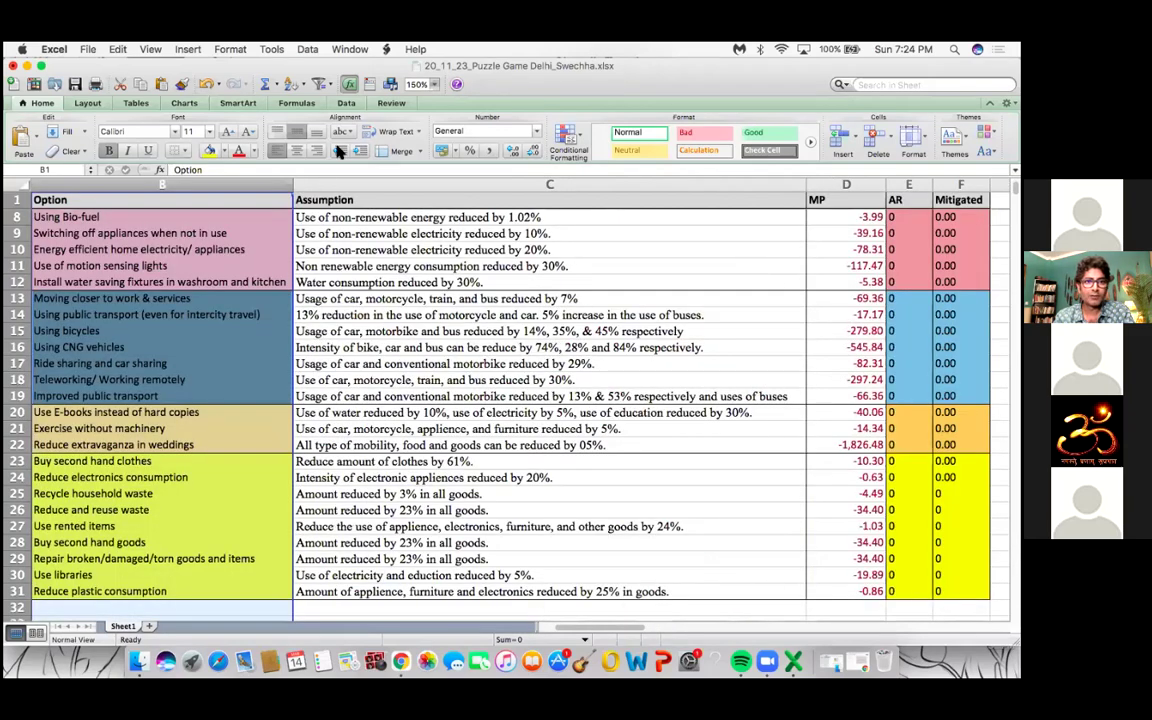
{"action": "left_click", "coordinate": [433, 84]}
{"action": "left_click", "coordinate": [422, 106]}
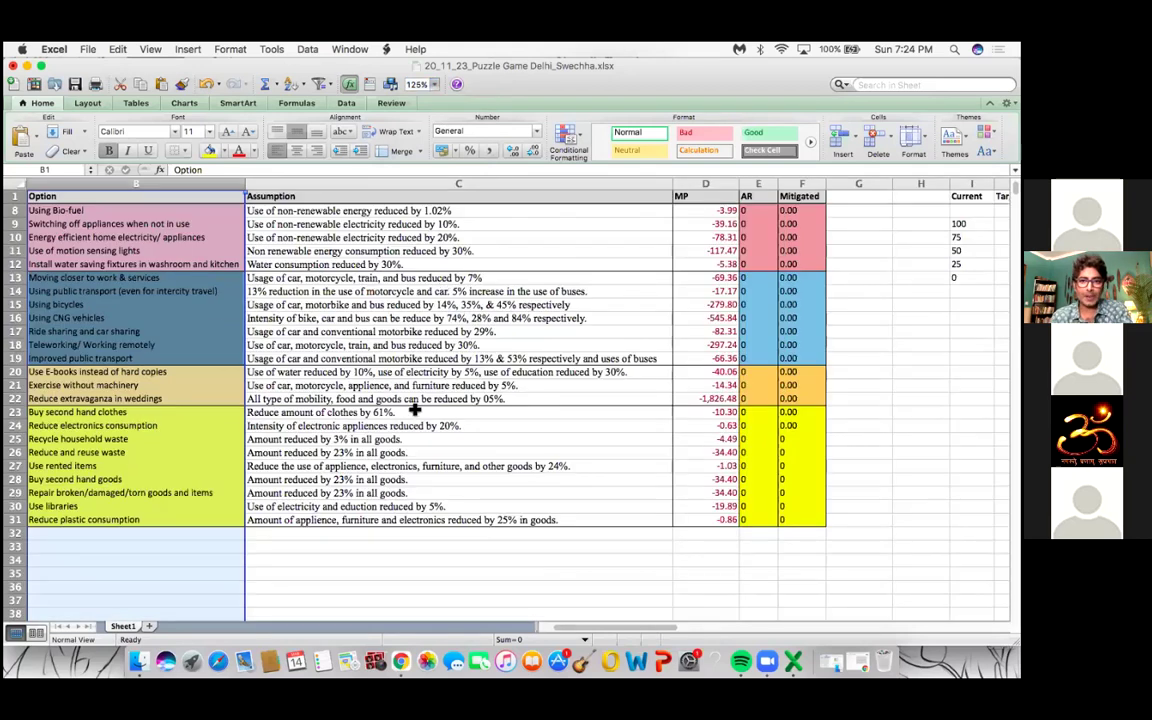
{"action": "scroll", "coordinate": [414, 410], "scroll_direction": "up", "scroll_amount": 2}
{"action": "scroll", "coordinate": [414, 410], "scroll_direction": "up", "scroll_amount": 1}
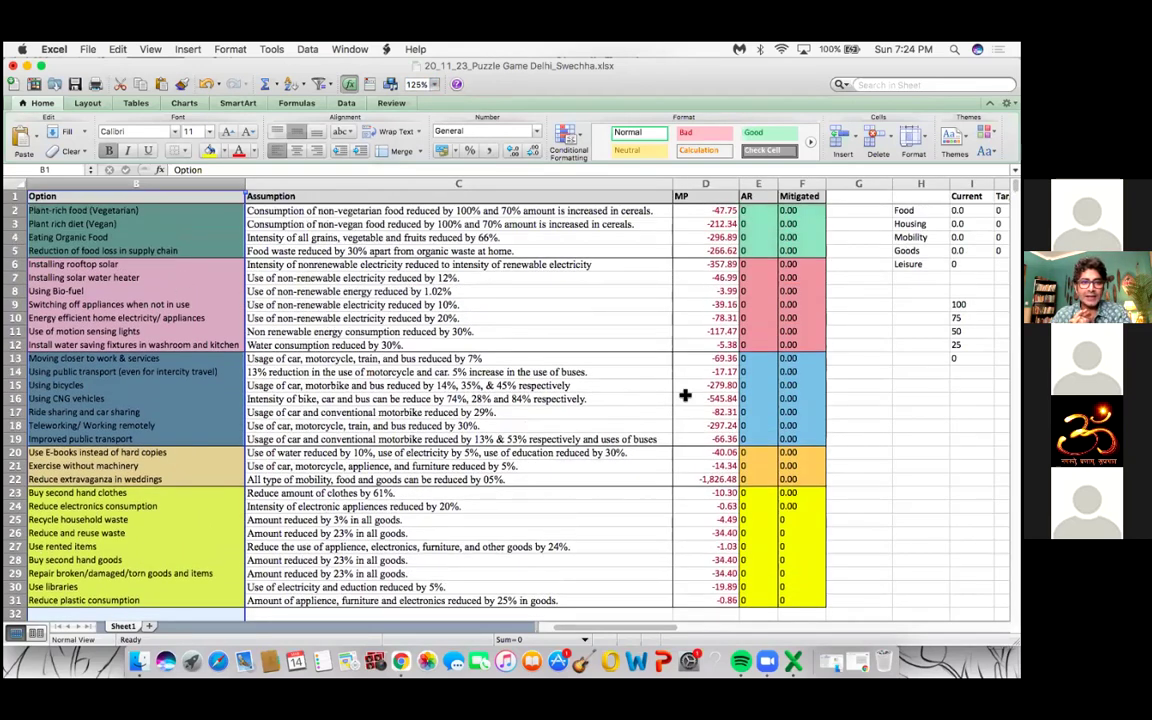
{"action": "left_click", "coordinate": [858, 451]}
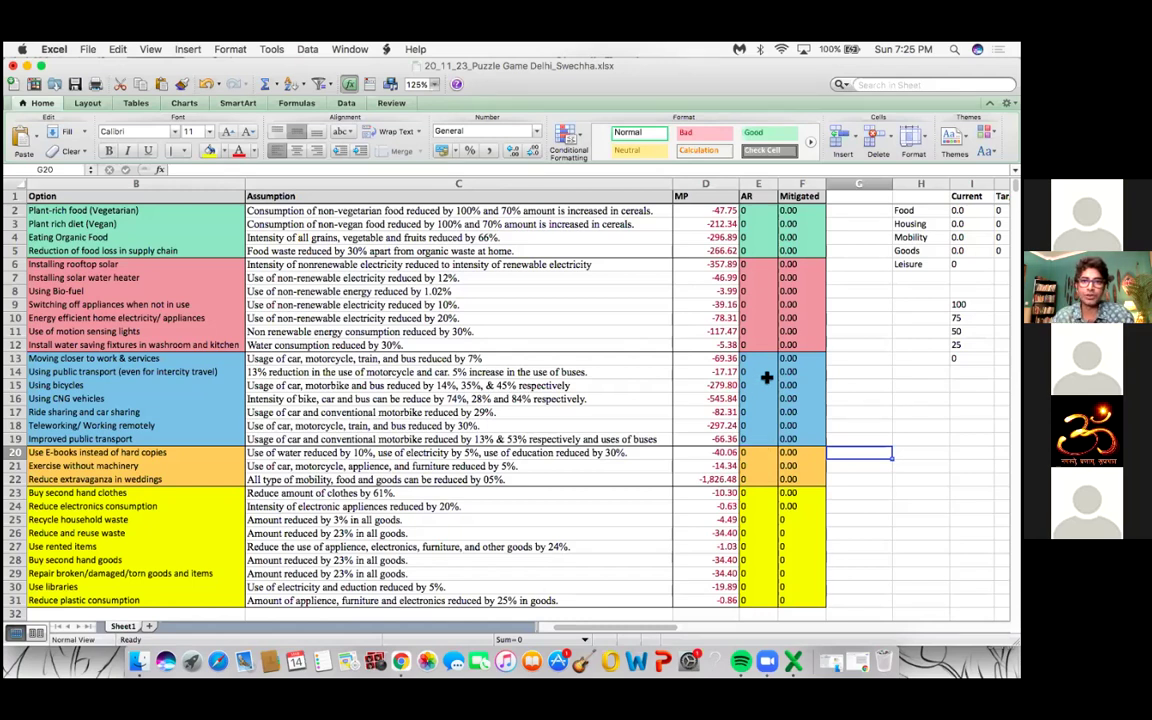
Set the AR value of the Plant-rich food (Vegetarian) option to 25
{"action": "left_click", "coordinate": [764, 206]}
{"action": "left_click", "coordinate": [784, 211]}
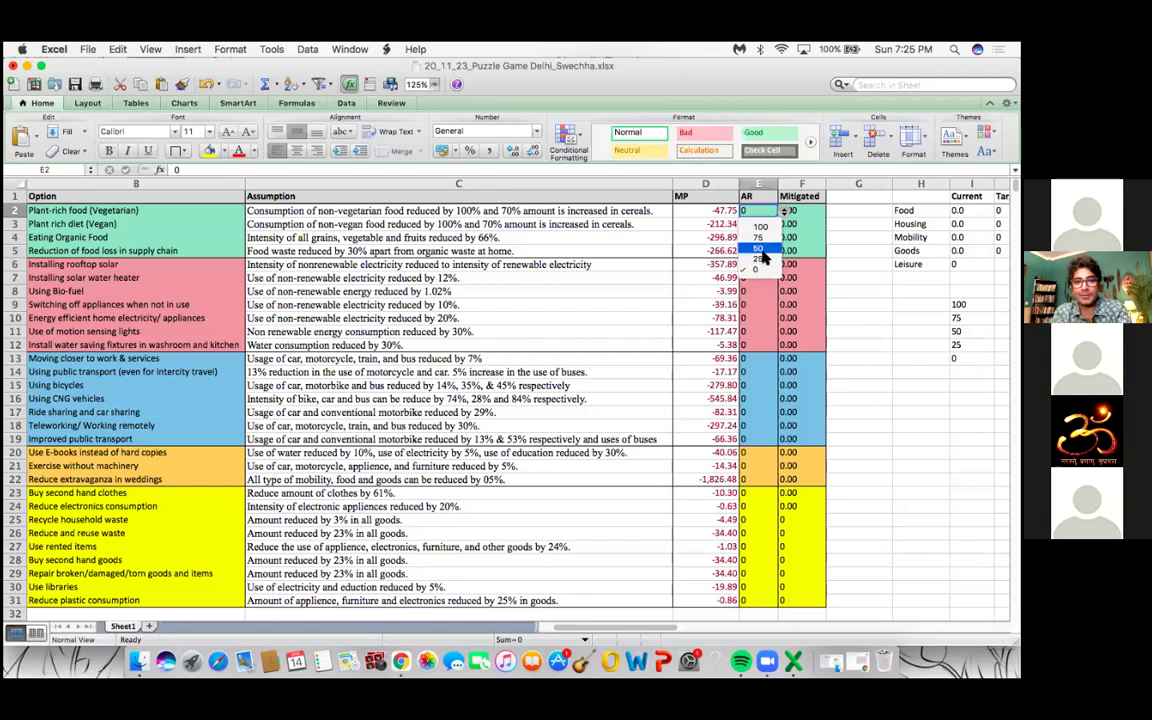
{"action": "left_click", "coordinate": [760, 259]}
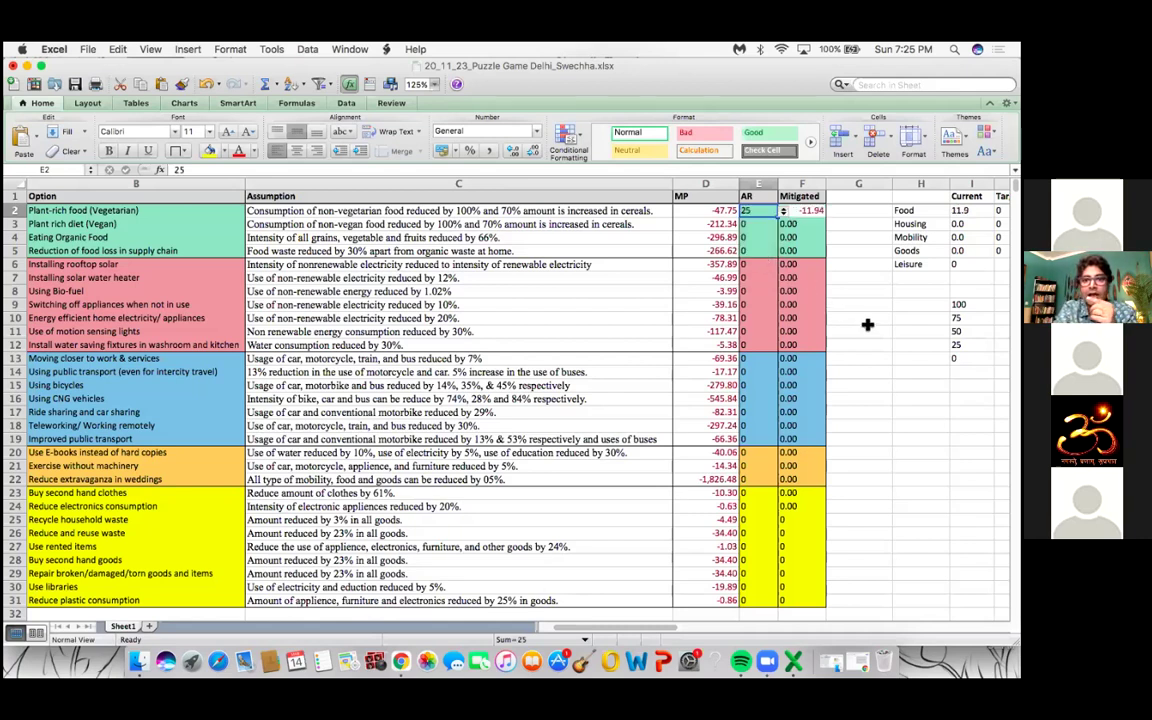
{"action": "left_click", "coordinate": [852, 263]}
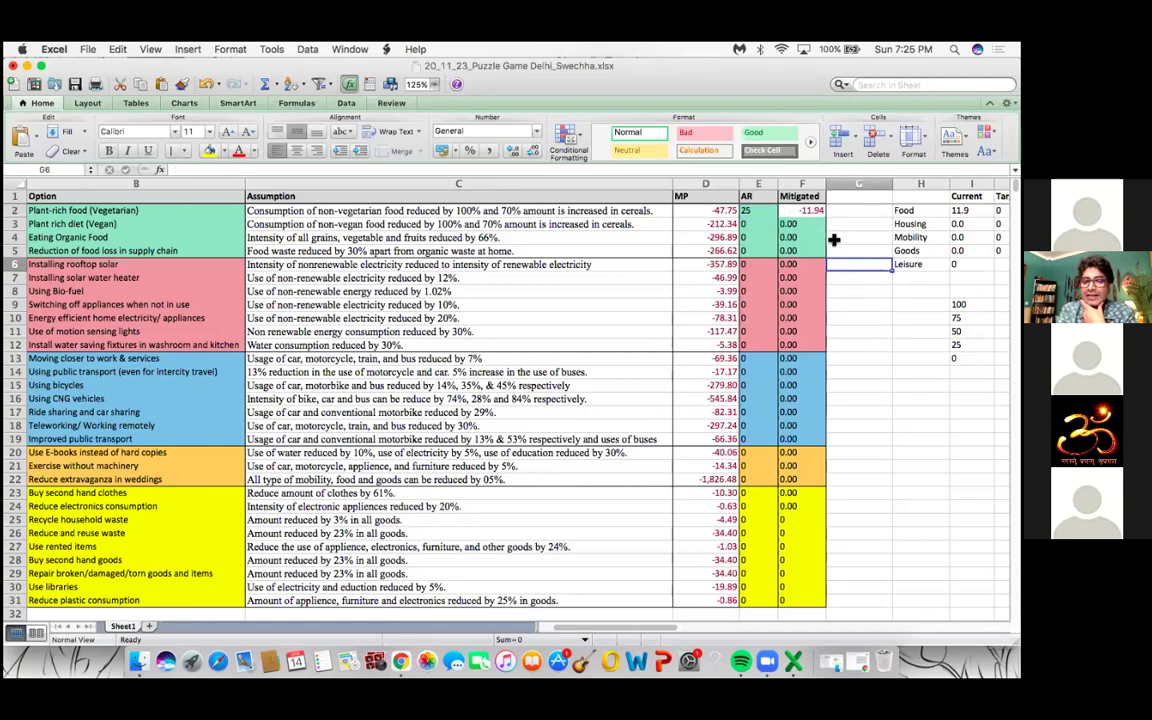
Examine the Current bar in the Carbon Footprint chart and return to the options table
{"action": "scroll", "coordinate": [848, 257], "scroll_direction": "right", "scroll_amount": 10}
{"action": "scroll", "coordinate": [579, 527], "scroll_direction": "left", "scroll_amount": 2}
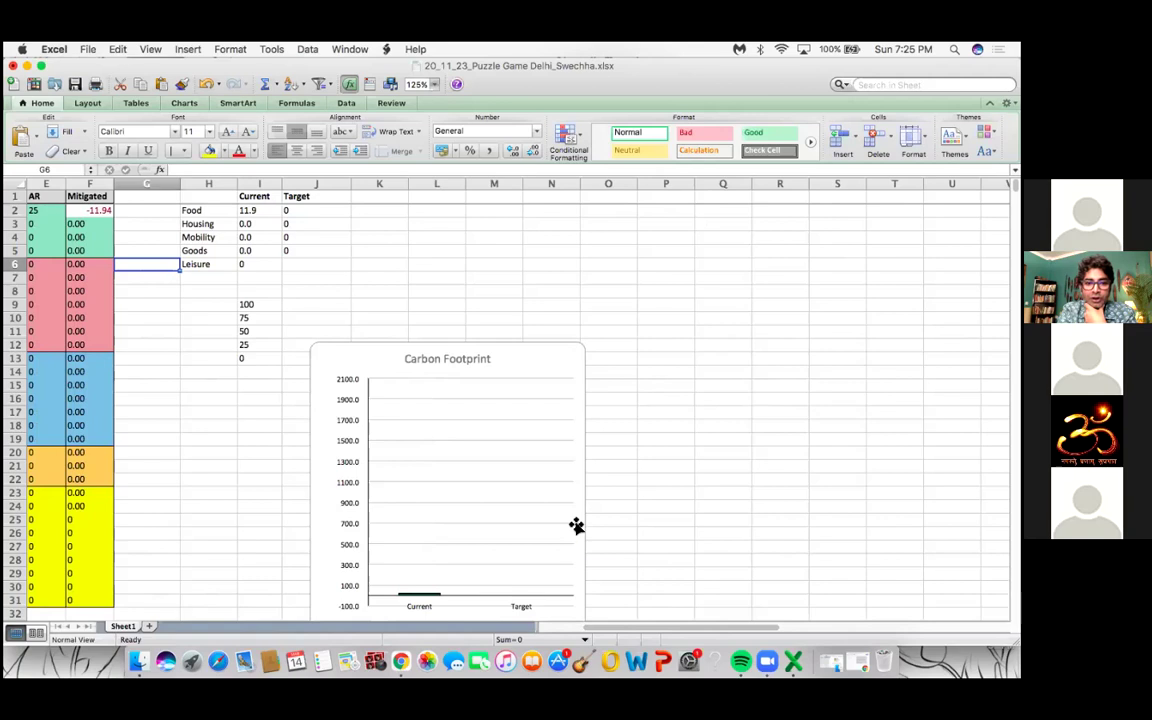
{"action": "scroll", "coordinate": [579, 527], "scroll_direction": "down", "scroll_amount": 5}
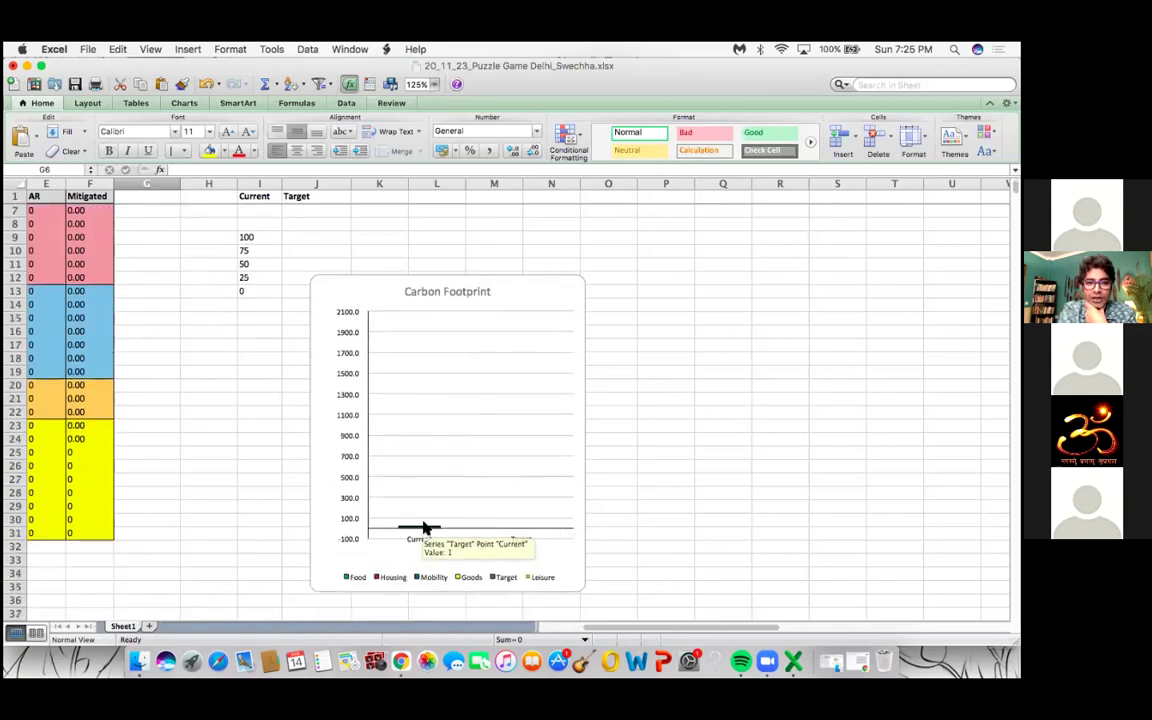
{"action": "scroll", "coordinate": [446, 500], "scroll_direction": "up", "scroll_amount": 5}
{"action": "scroll", "coordinate": [446, 500], "scroll_direction": "left", "scroll_amount": 4}
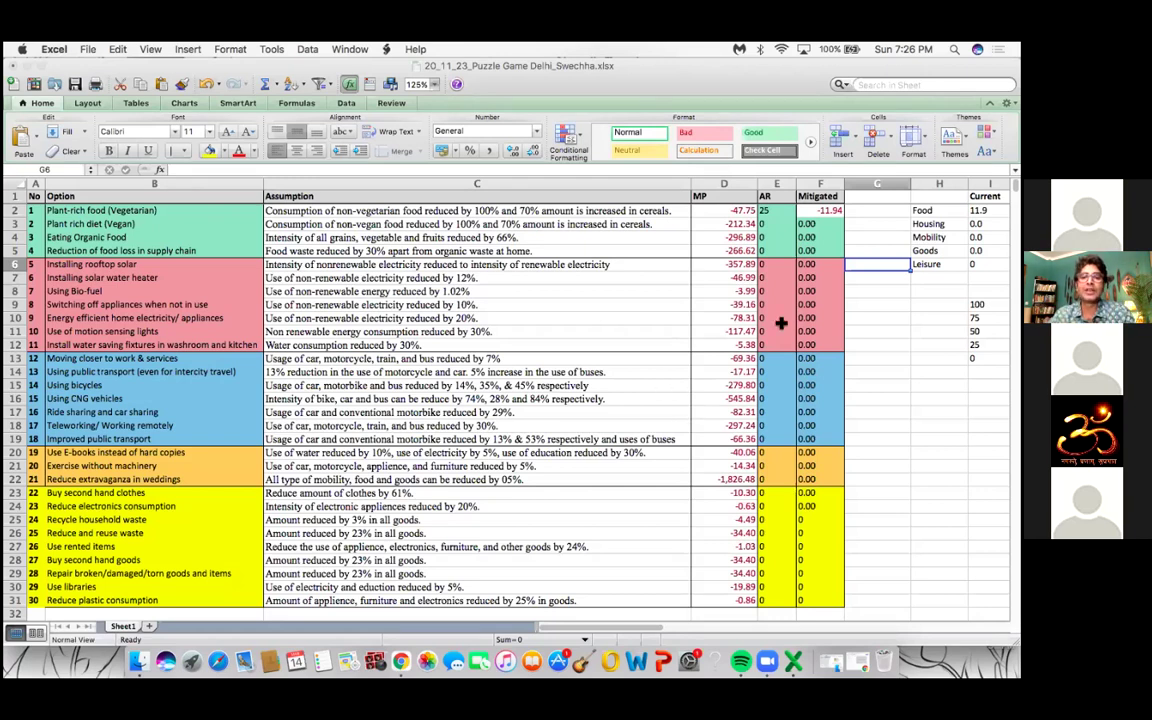
Reset the AR value of the Plant-rich food (Vegetarian) option to 0
{"action": "left_click", "coordinate": [880, 424]}
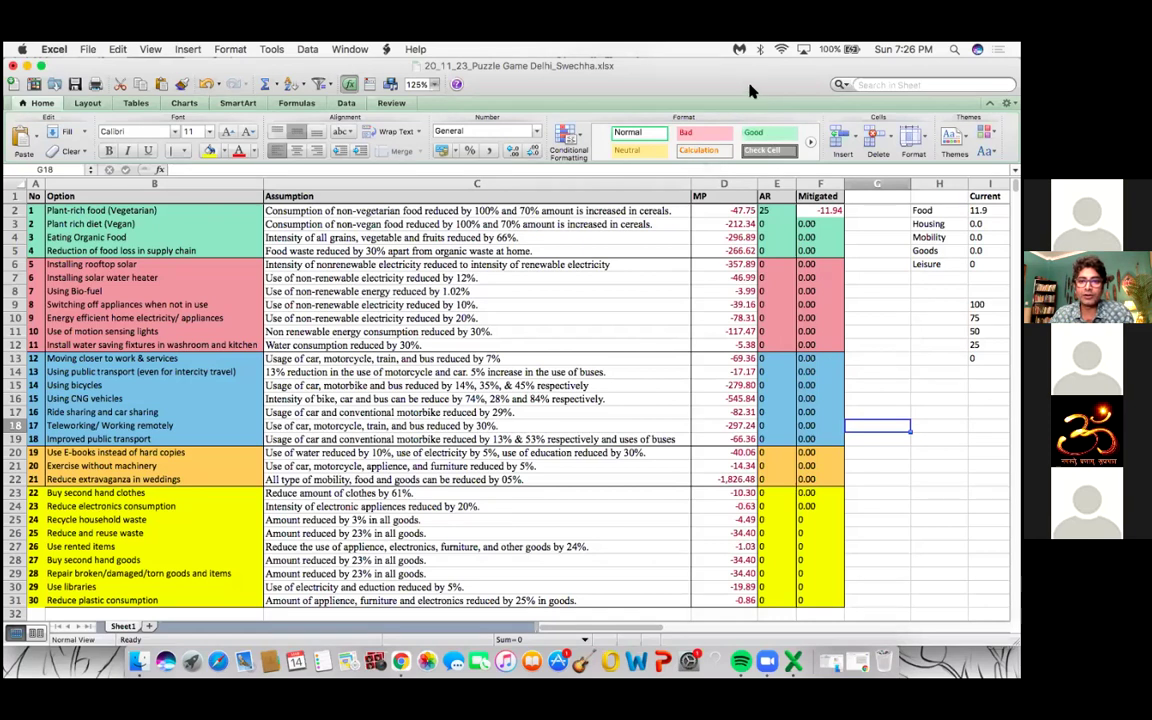
{"action": "left_click", "coordinate": [785, 211]}
{"action": "left_click", "coordinate": [801, 211]}
{"action": "left_click", "coordinate": [806, 261]}
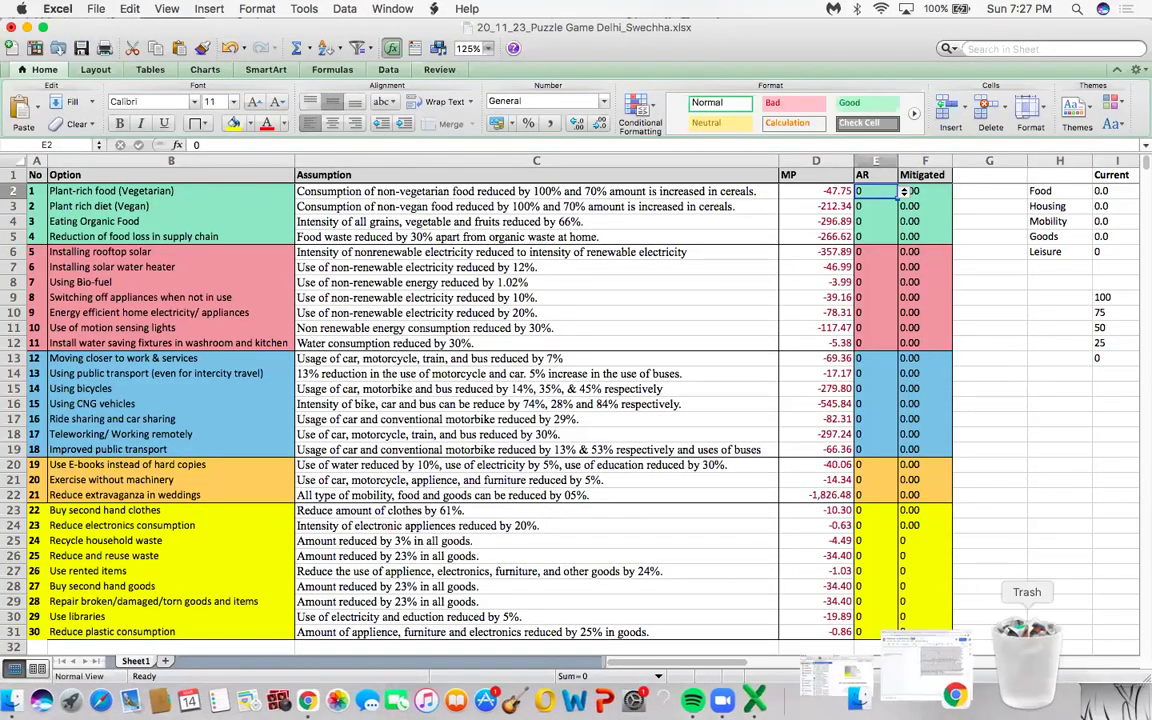
{"action": "left_click", "coordinate": [868, 692]}
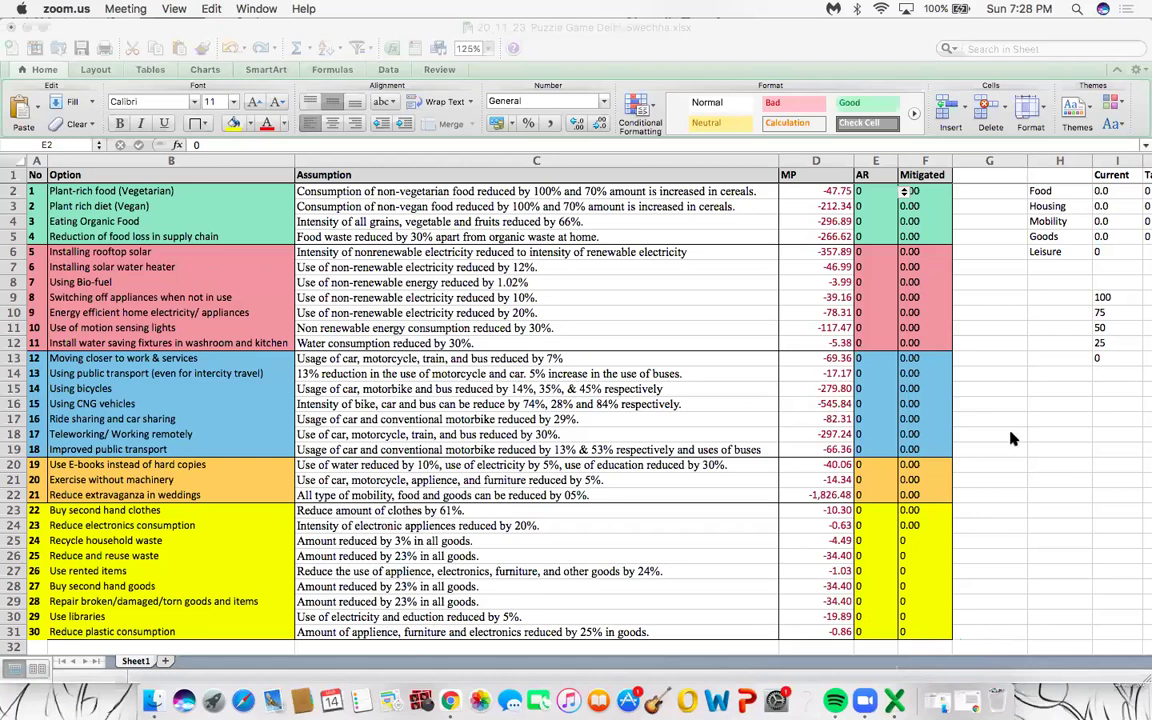
{"action": "left_click", "coordinate": [907, 418]}
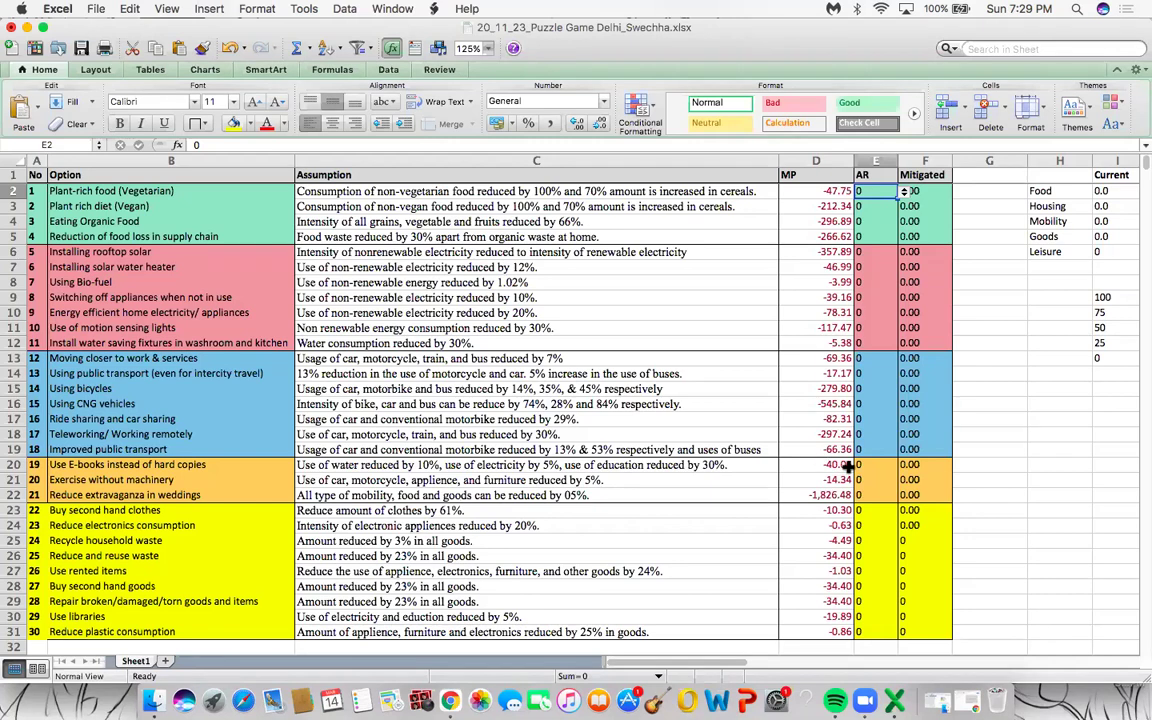
Set the AR value of the option "Use E-books instead of hard copies" to 100
{"action": "left_click", "coordinate": [872, 464]}
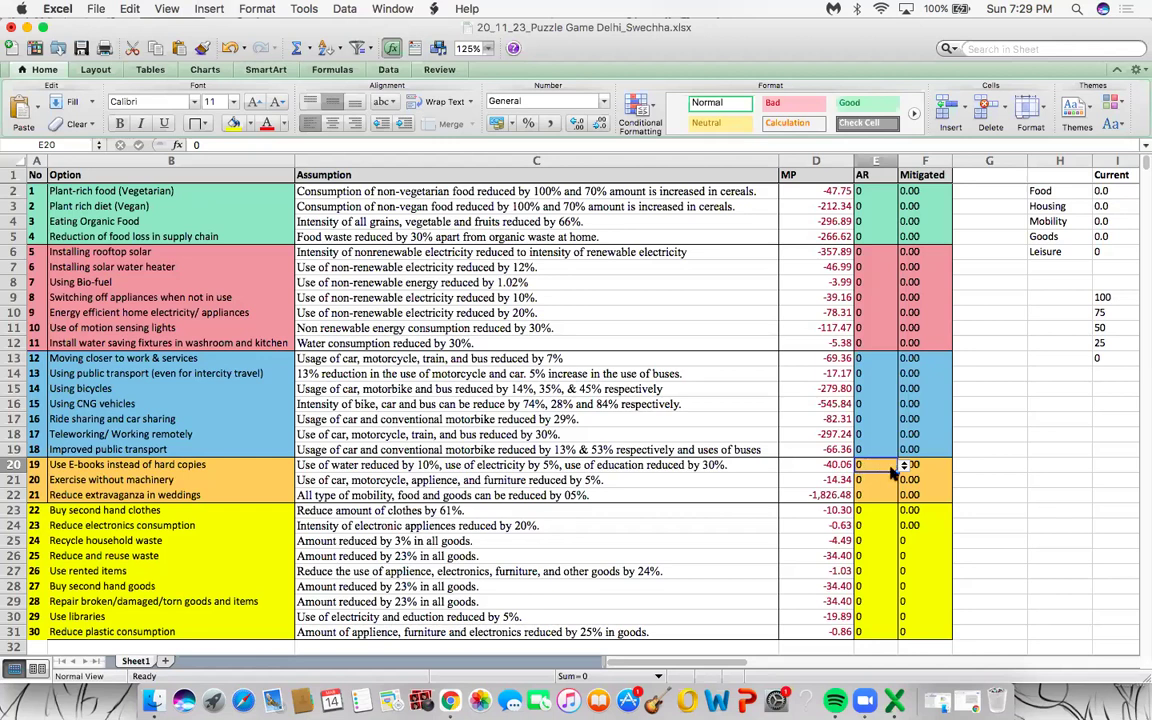
{"action": "left_click", "coordinate": [903, 466]}
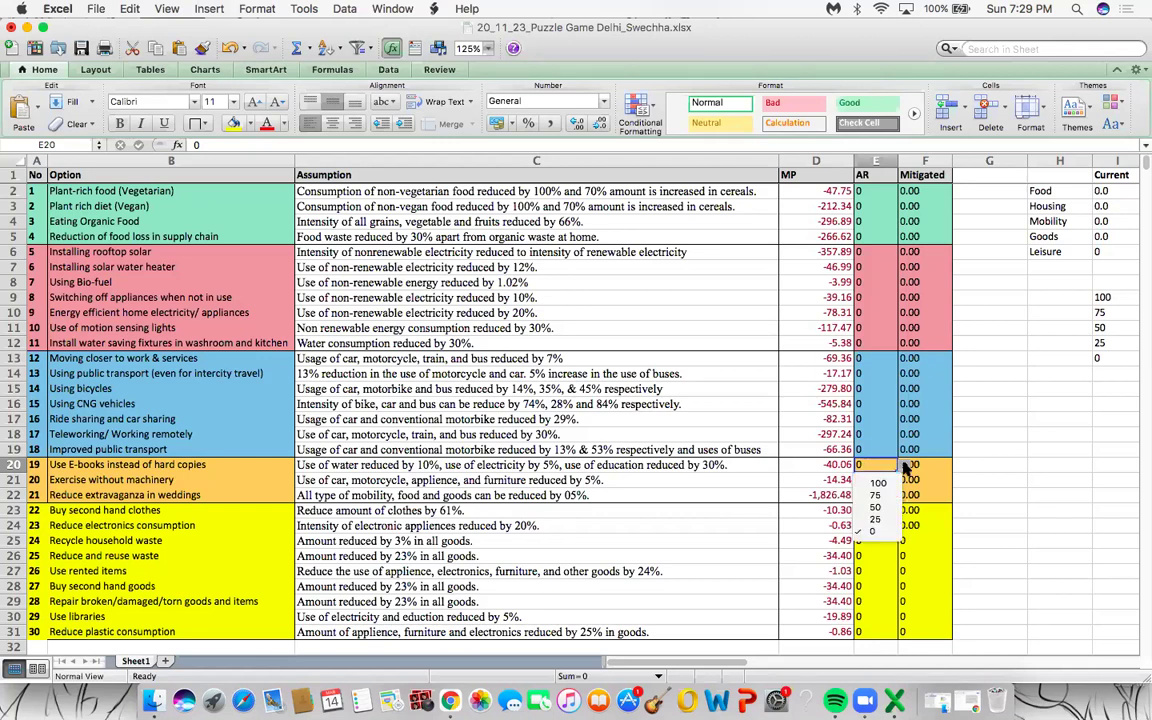
{"action": "left_click", "coordinate": [880, 483]}
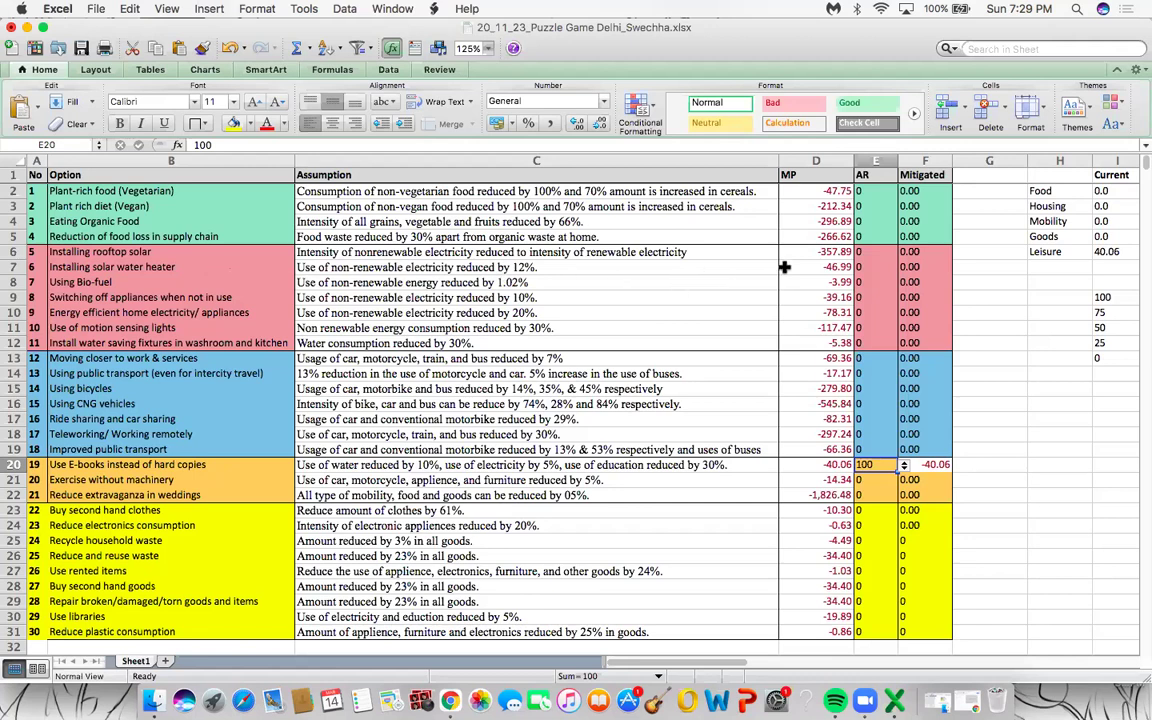
Try an AR value of 75 for the option "Installing solar water heater" and reset it to 0
{"action": "left_click", "coordinate": [872, 266]}
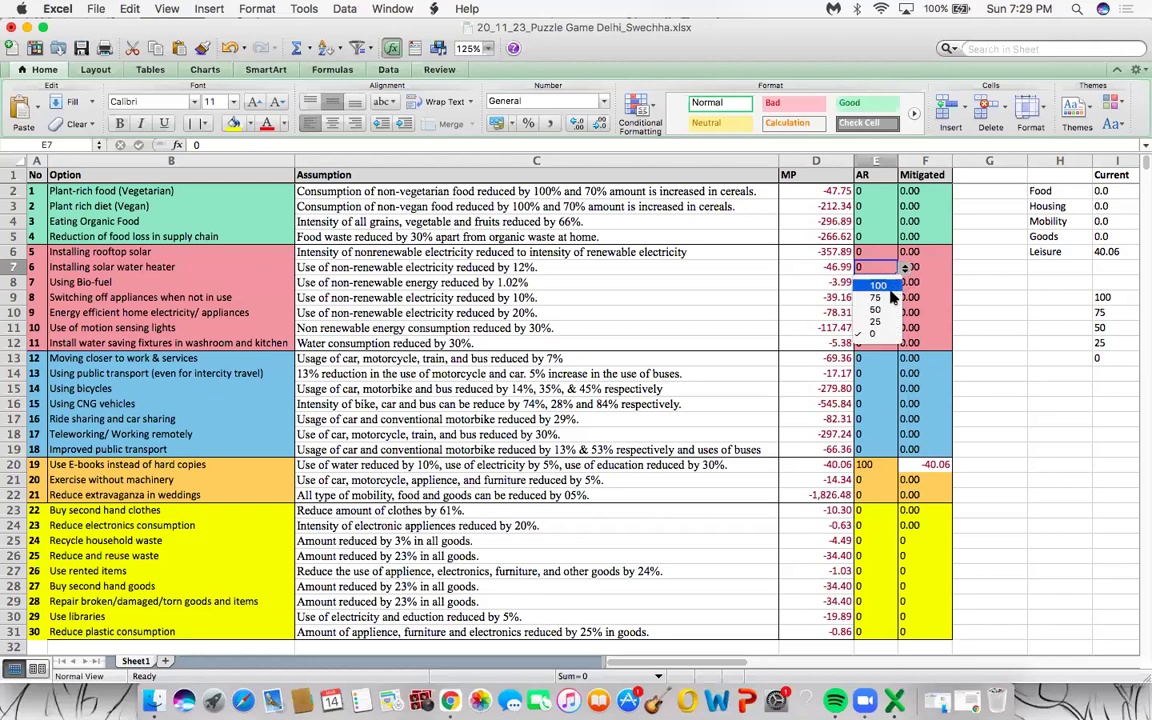
{"action": "left_click", "coordinate": [885, 298]}
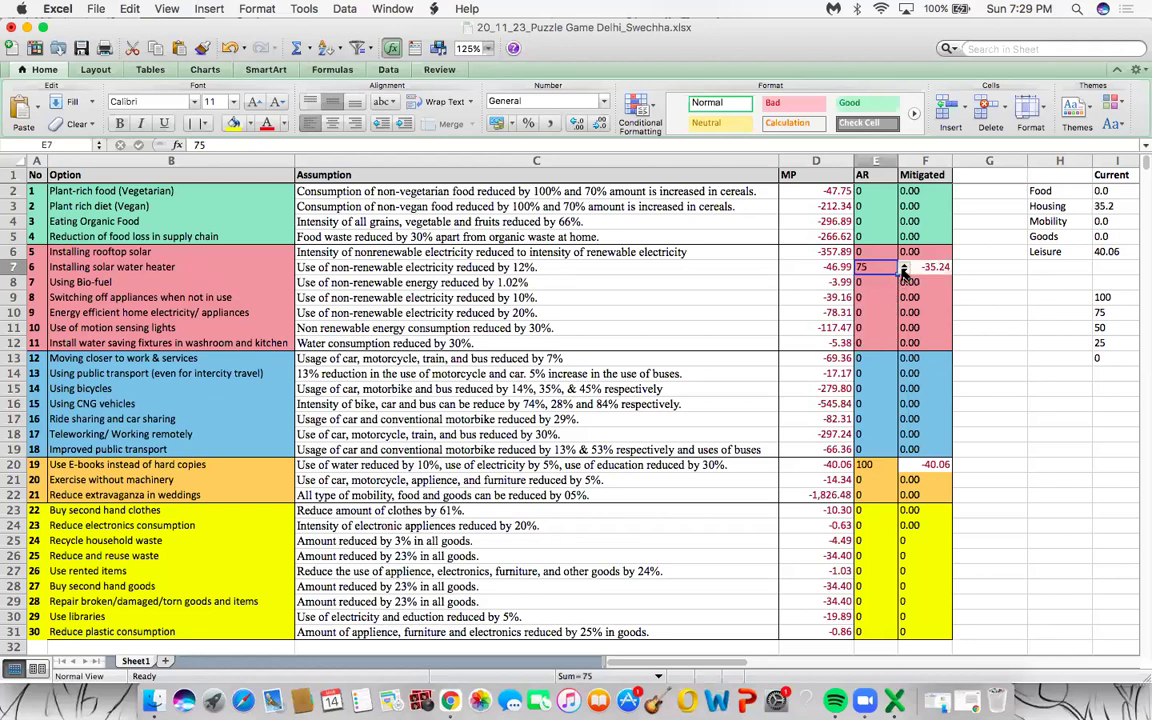
{"action": "left_click", "coordinate": [904, 270]}
{"action": "left_click", "coordinate": [881, 337]}
Set the AR value of the option "Installing rooftop solar" to 75
{"action": "left_click", "coordinate": [872, 252]}
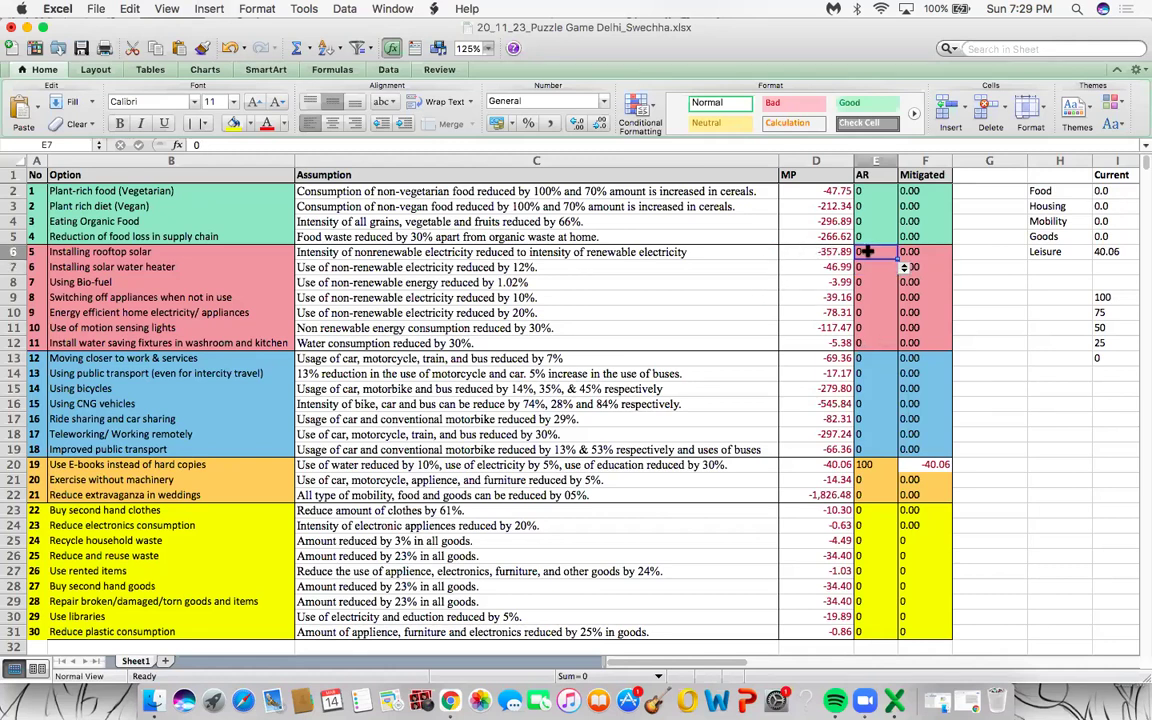
{"action": "left_click", "coordinate": [904, 252]}
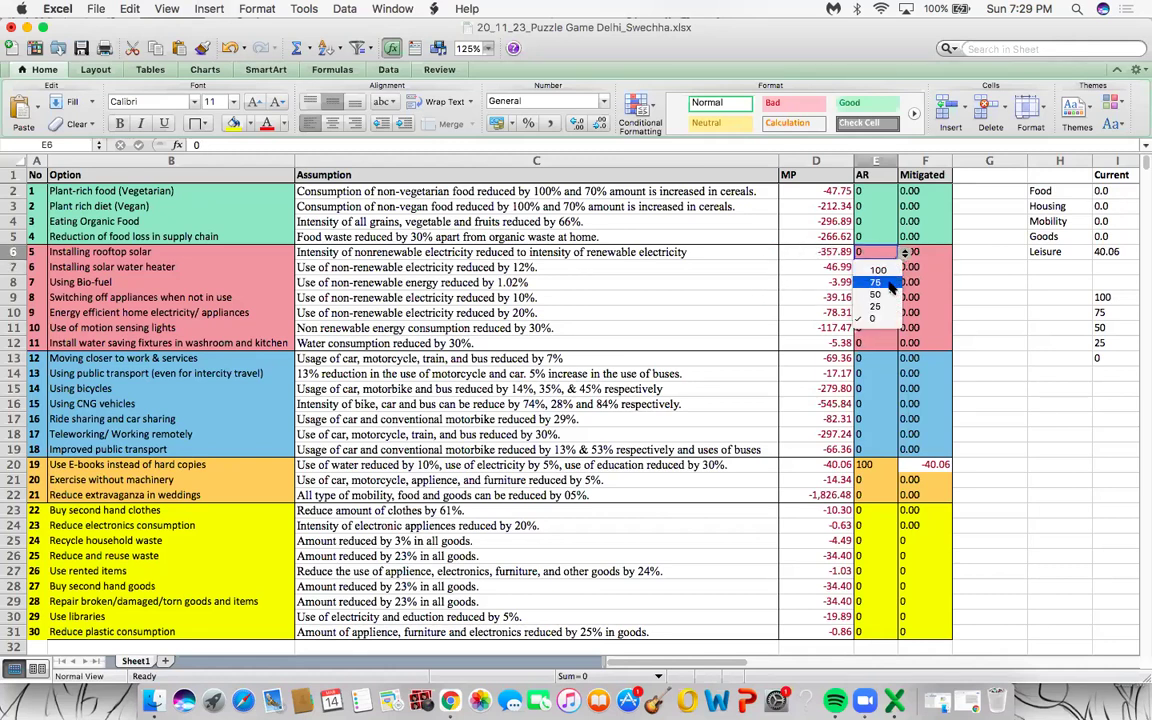
{"action": "left_click", "coordinate": [891, 284]}
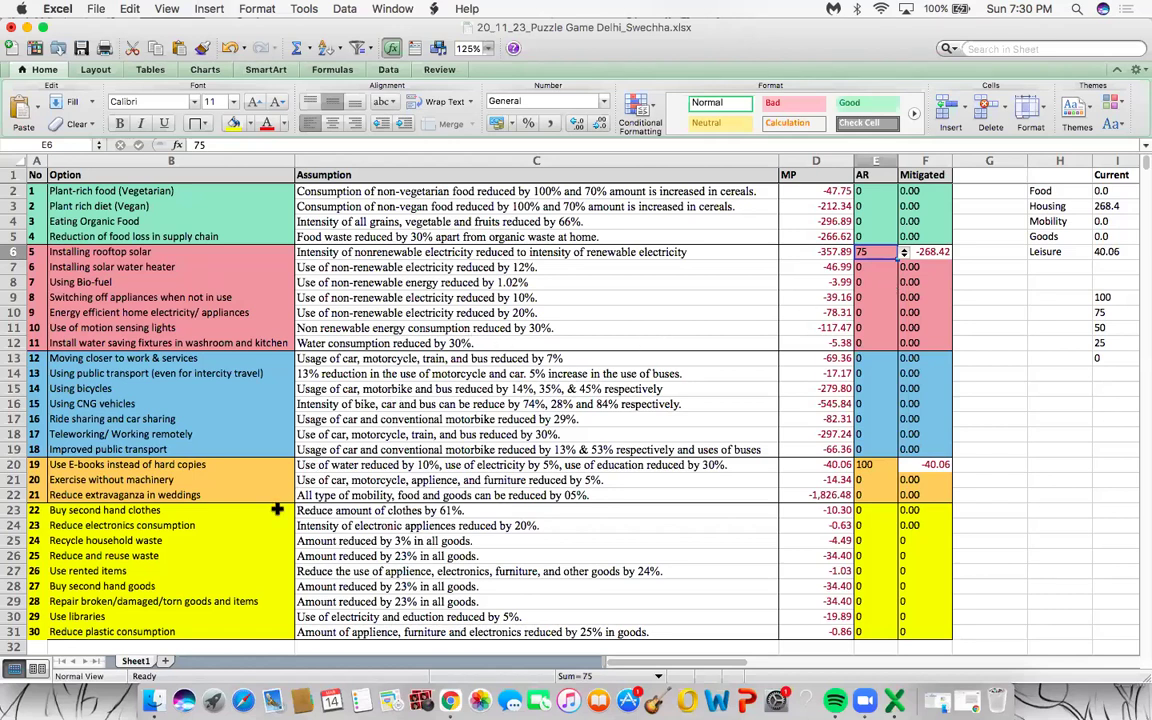
Set the AR value of the option "Reduce and reuse waste" to 50
{"action": "left_click", "coordinate": [174, 555]}
{"action": "key", "text": "Right"}
{"action": "key", "text": "Right"}
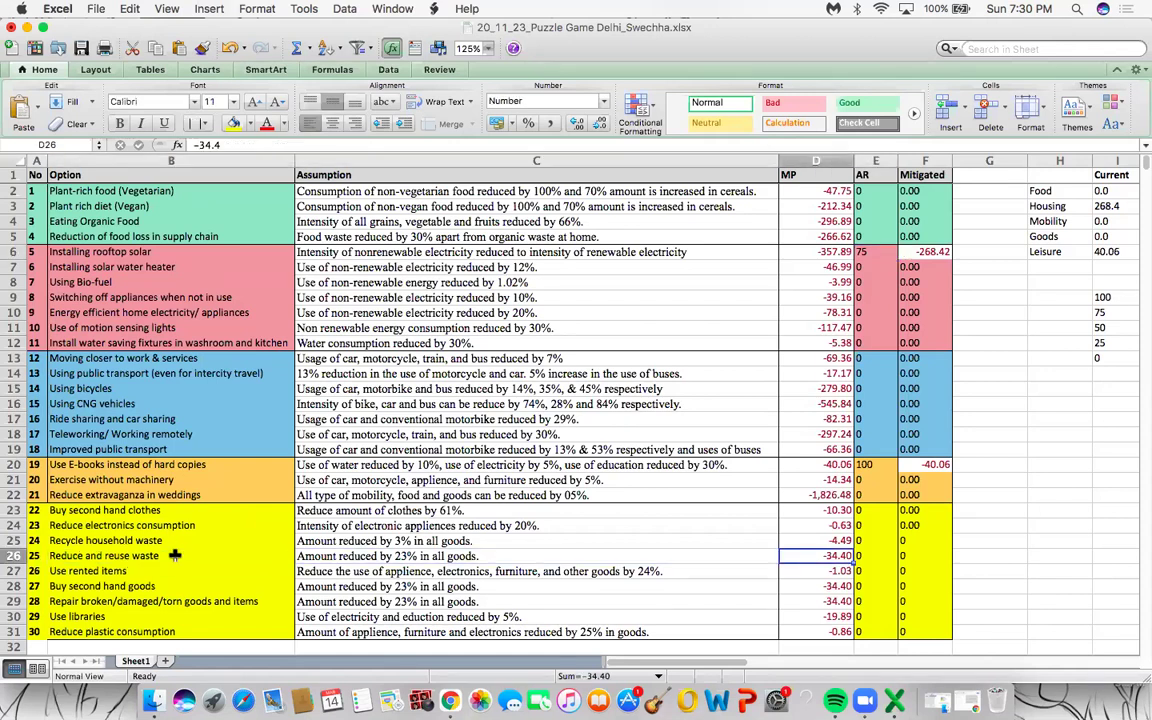
{"action": "key", "text": "Right"}
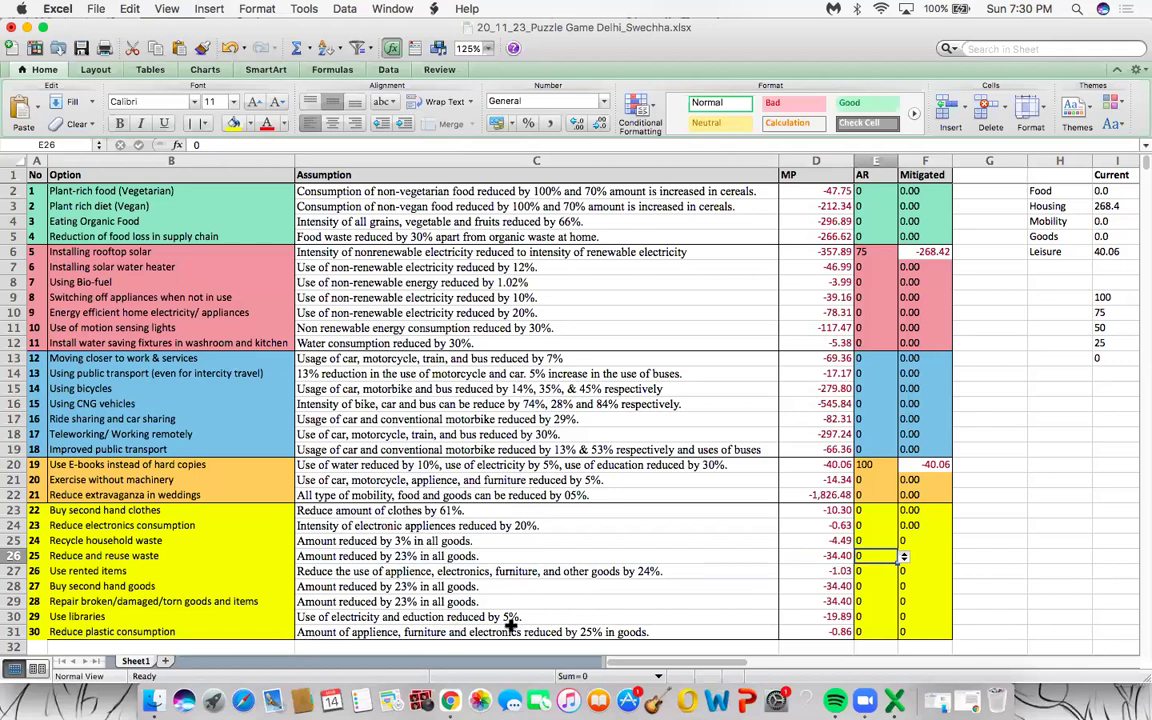
{"action": "left_click", "coordinate": [904, 558]}
{"action": "left_click", "coordinate": [878, 599]}
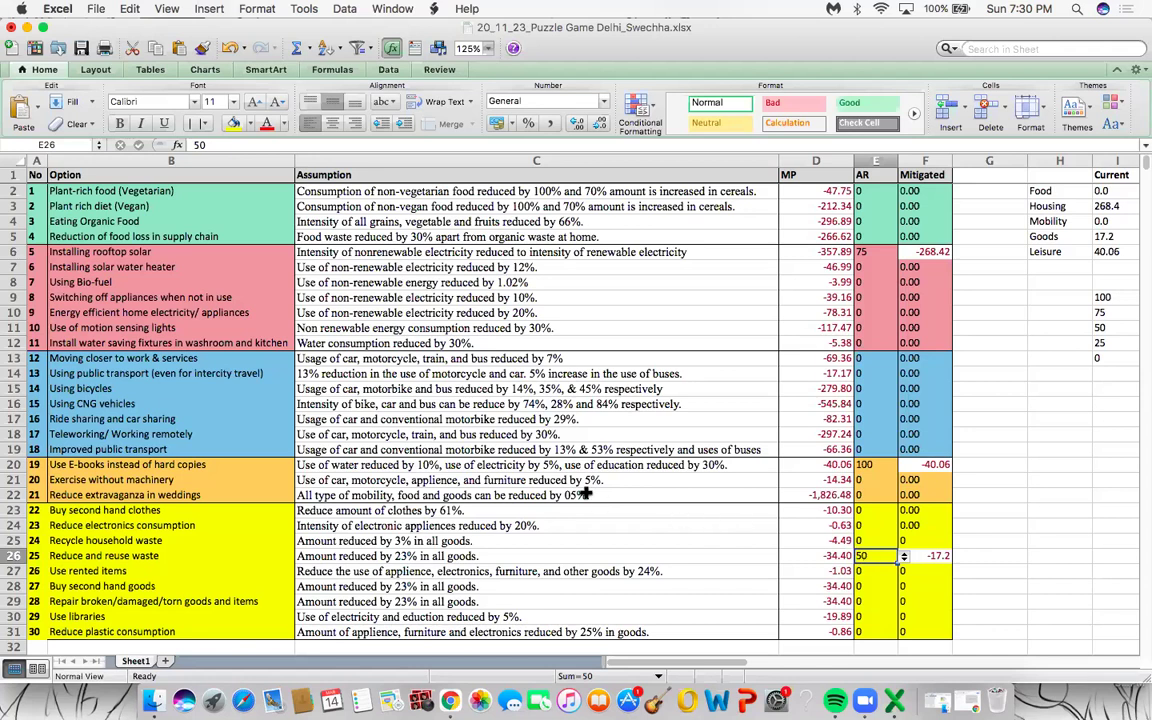
Set the AR value of the option "Reduce extravaganza in weddings" to 50
{"action": "left_click", "coordinate": [344, 494]}
{"action": "key", "text": "Right"}
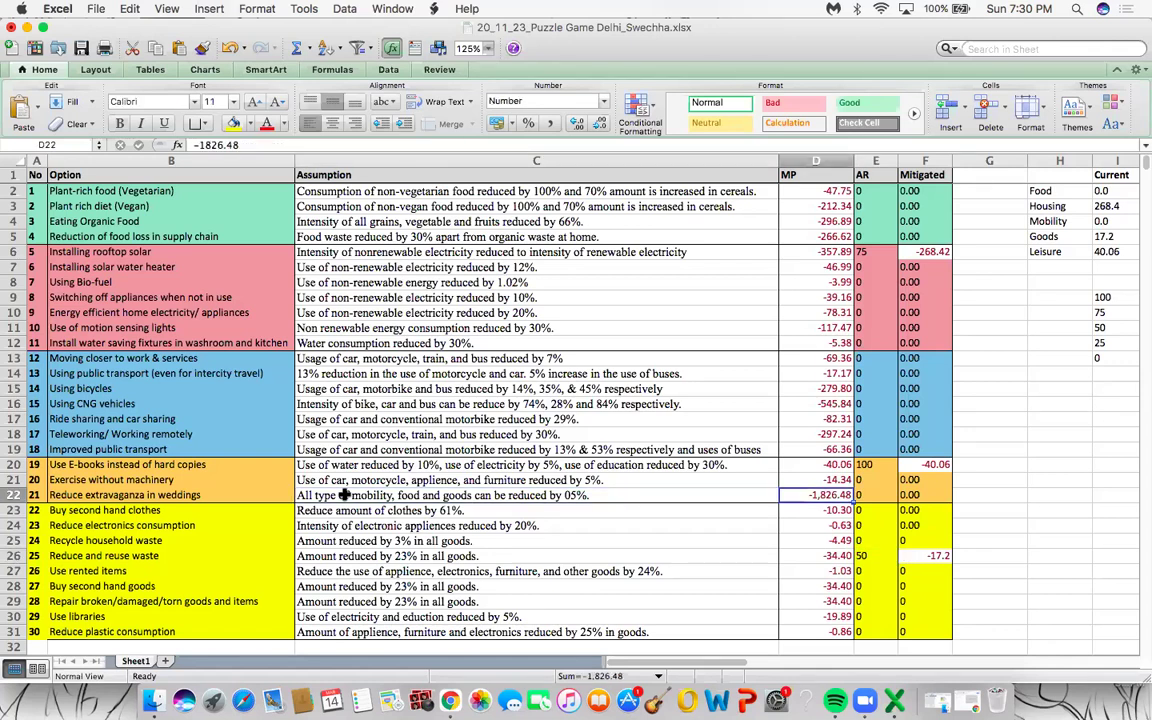
{"action": "key", "text": "Right"}
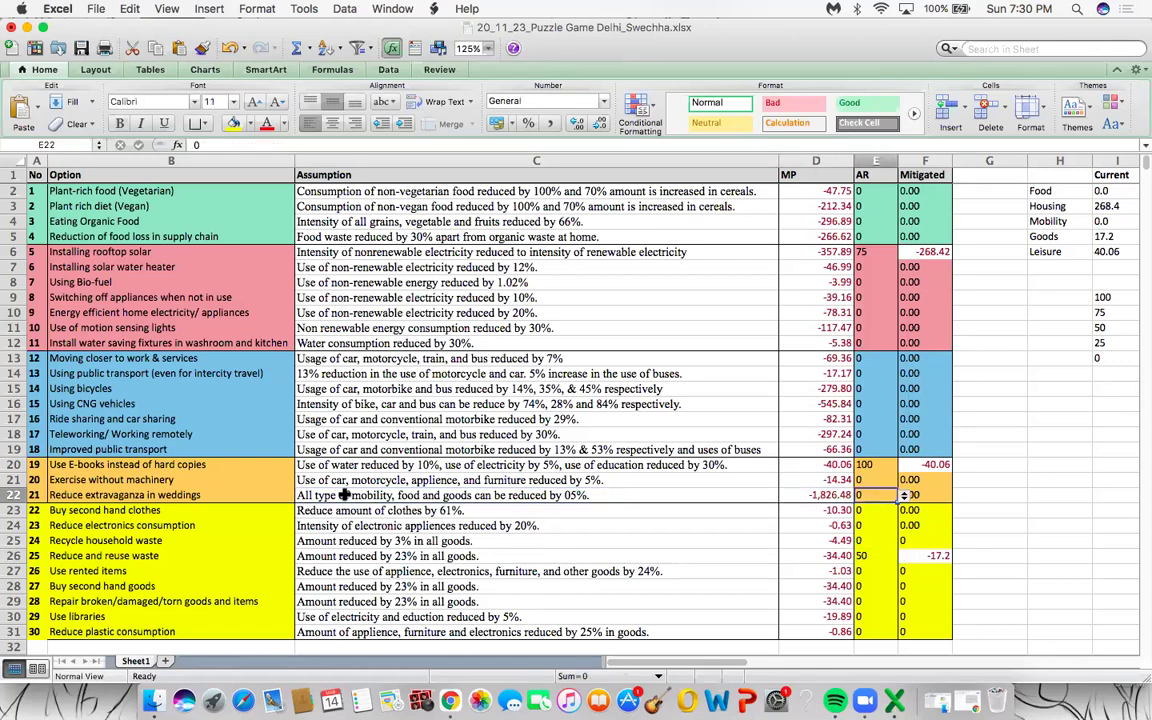
{"action": "left_click", "coordinate": [904, 497]}
{"action": "left_click", "coordinate": [905, 498]}
{"action": "left_click", "coordinate": [904, 497]}
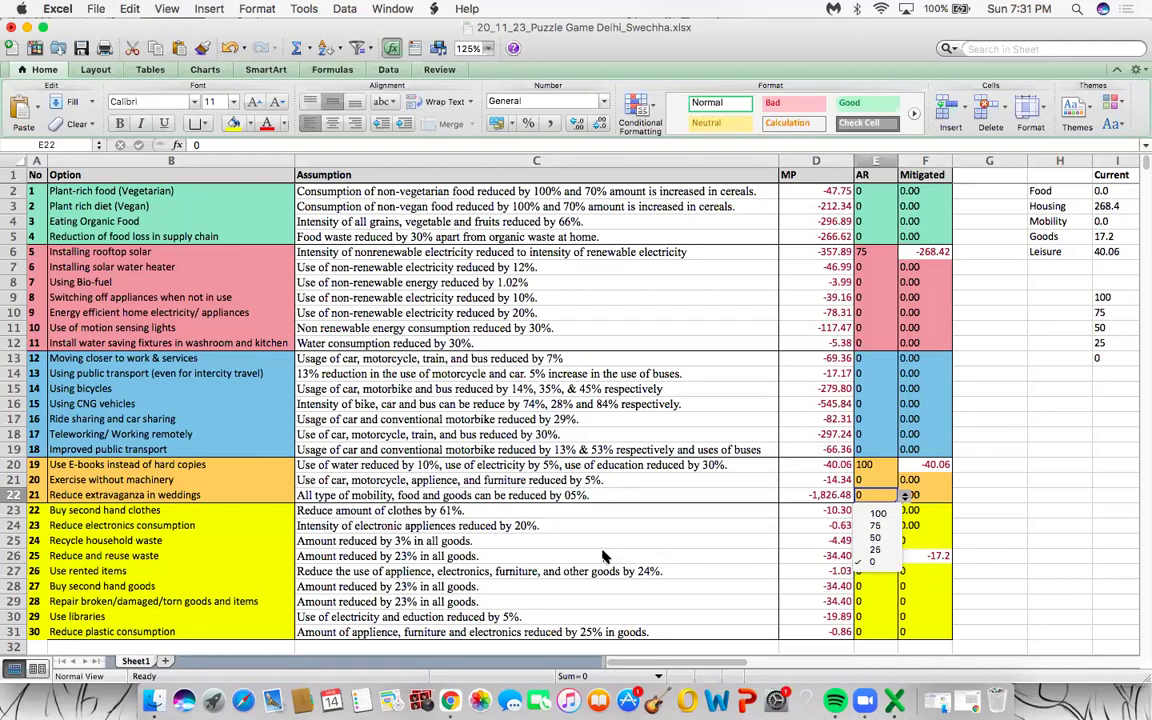
{"action": "key", "text": "Escape"}
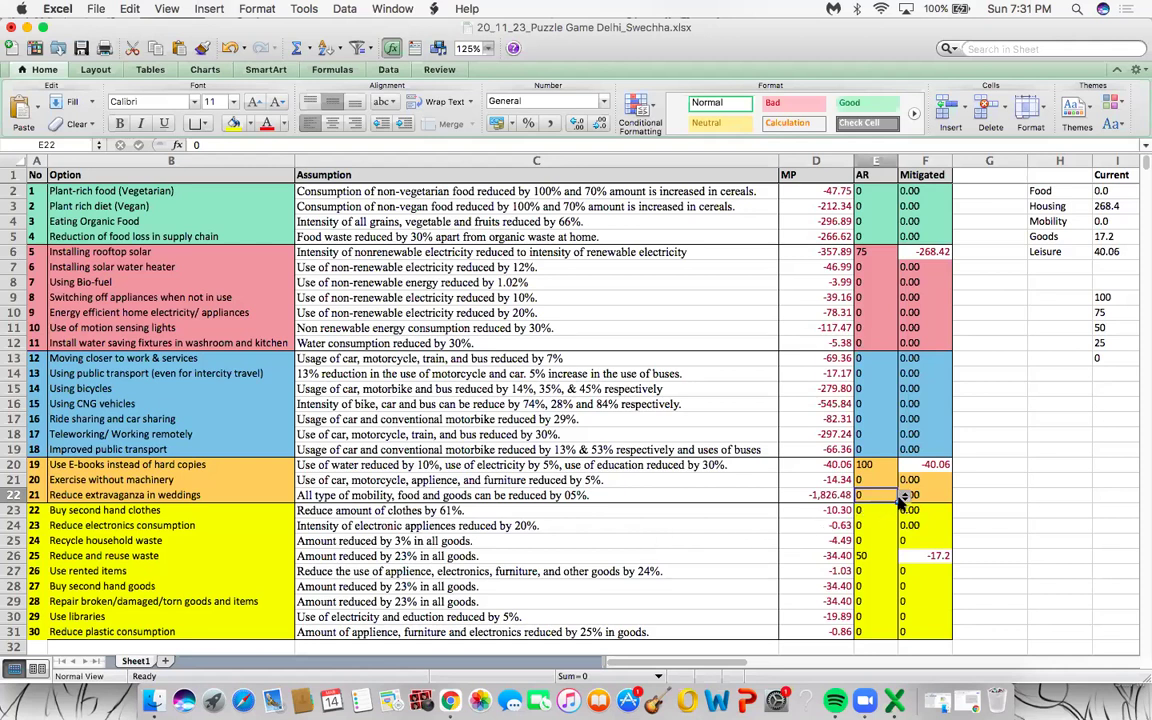
{"action": "left_click", "coordinate": [903, 496]}
{"action": "left_click", "coordinate": [884, 540]}
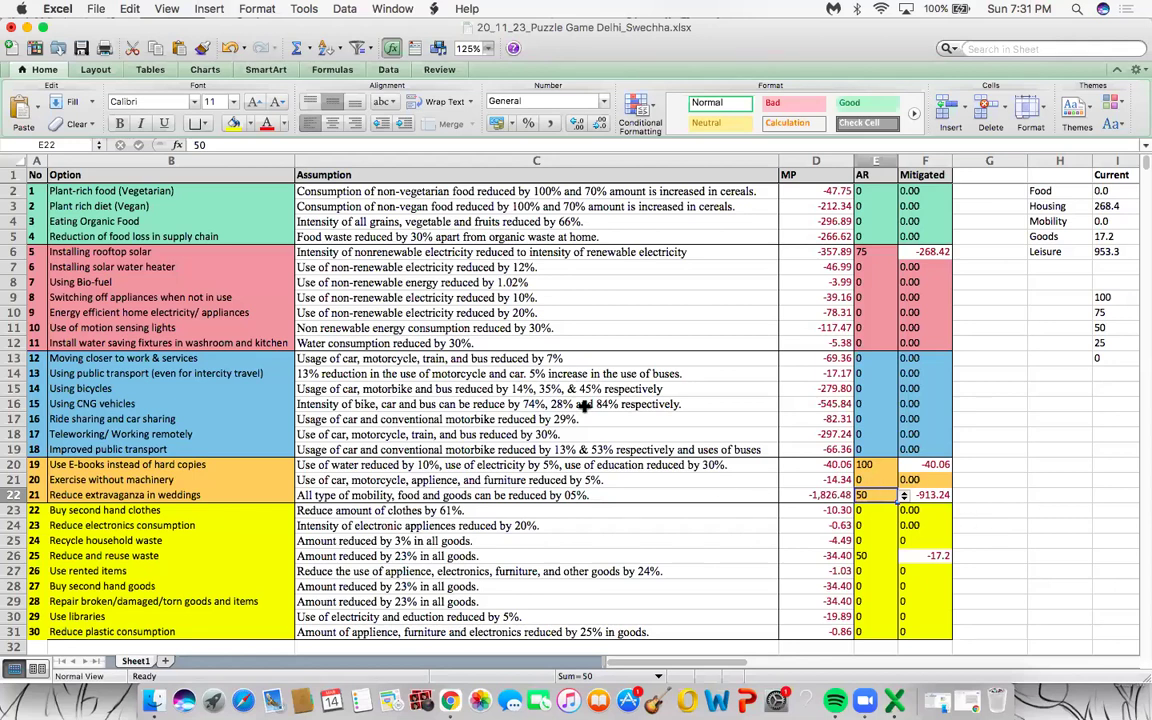
Set the AR value of the option "Reduction of food loss in supply chain" to 100
{"action": "left_click", "coordinate": [197, 221]}
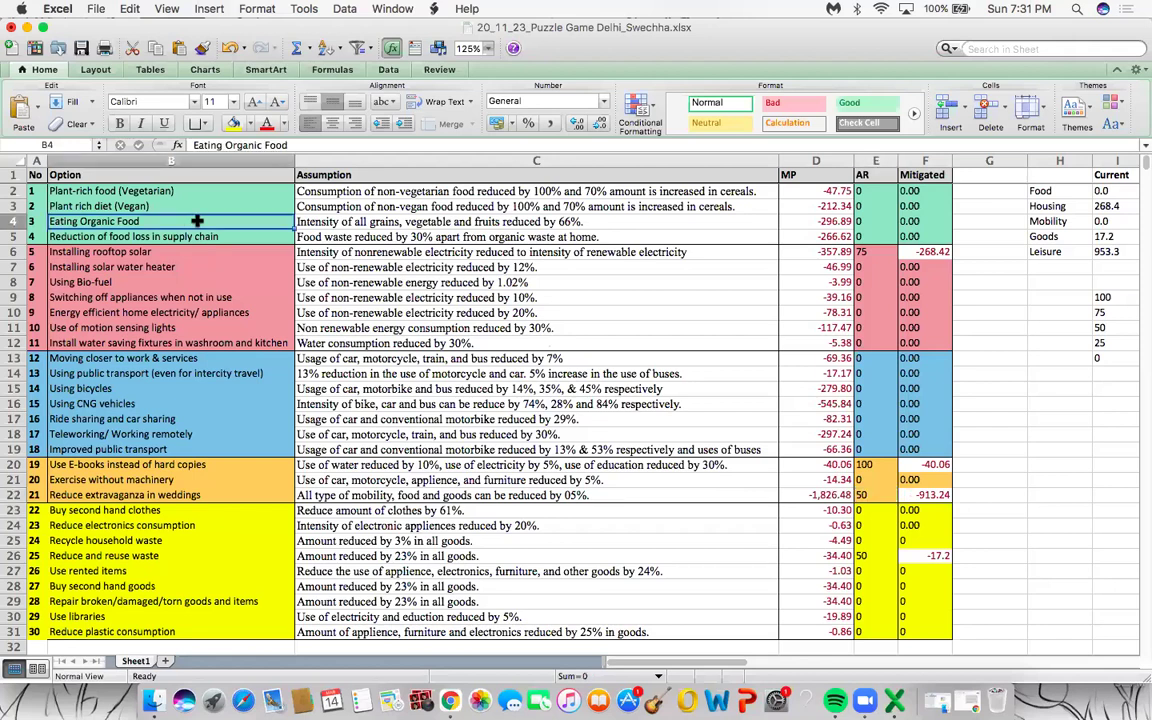
{"action": "key", "text": "Down"}
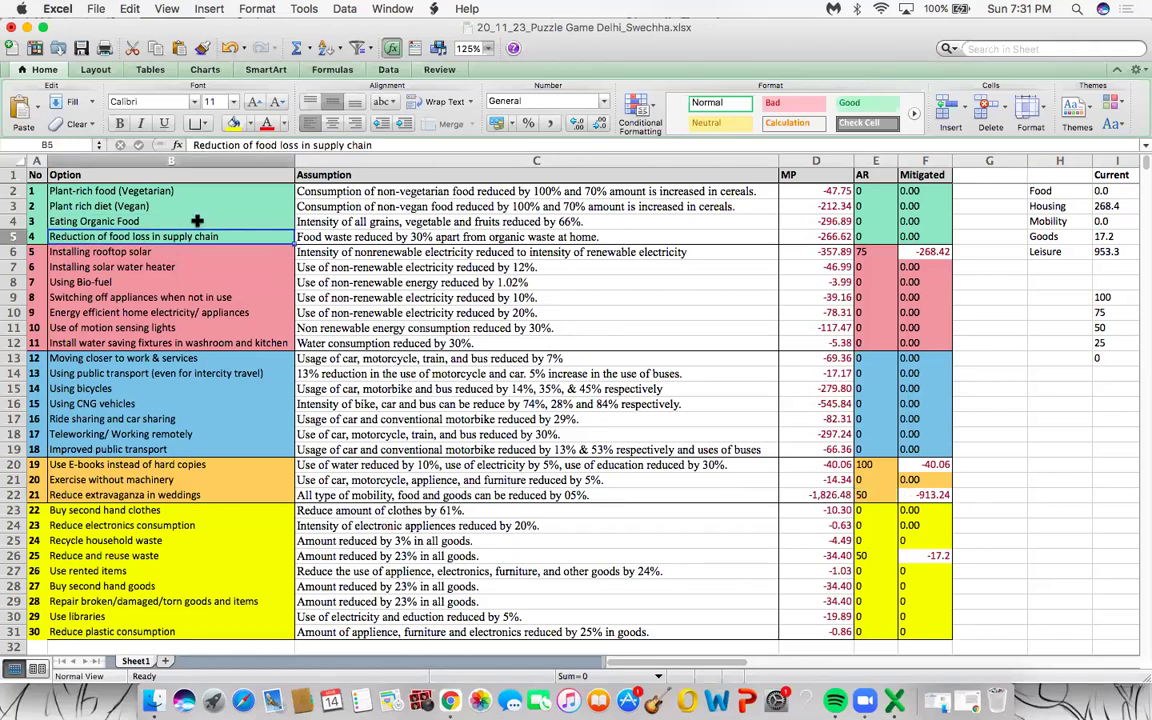
{"action": "key", "text": "Right"}
{"action": "key", "text": "Right"}
{"action": "key", "text": "Right"}
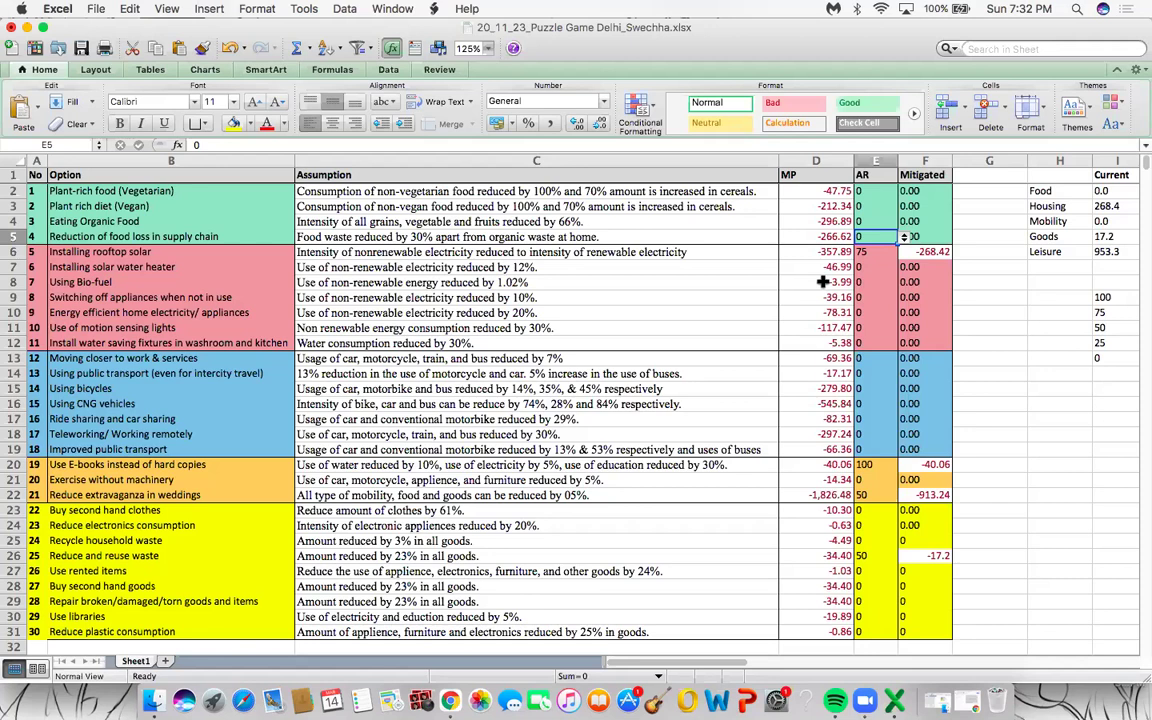
{"action": "left_click", "coordinate": [904, 237]}
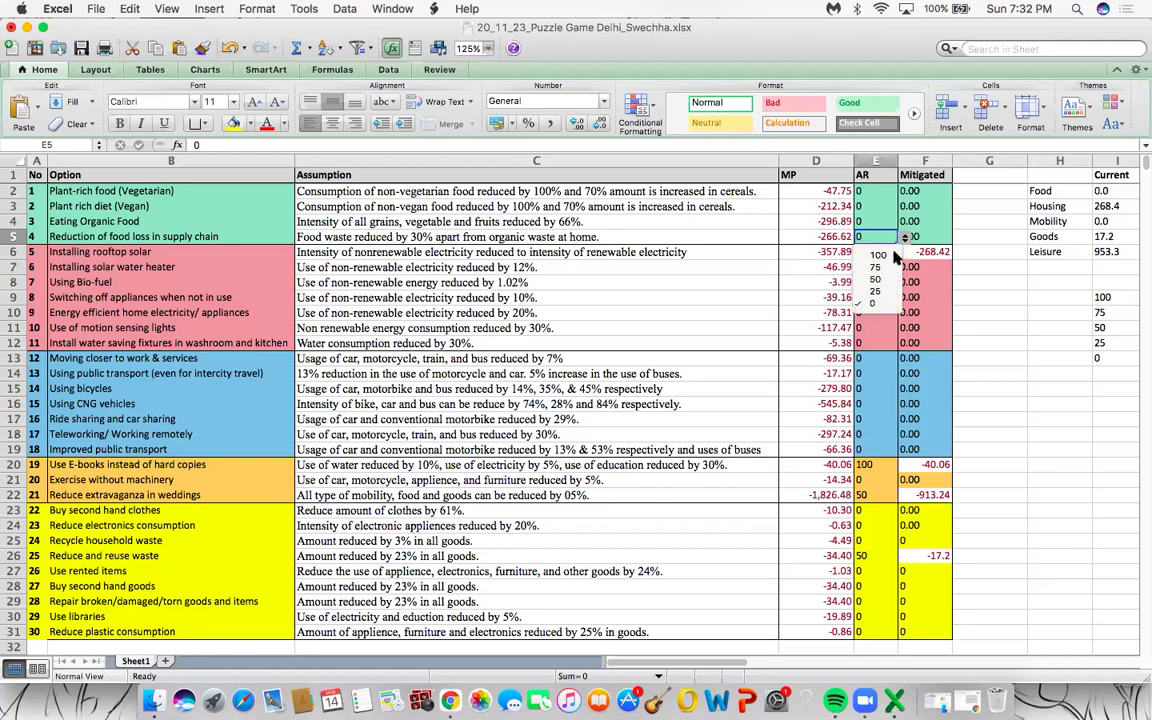
{"action": "left_click", "coordinate": [889, 255]}
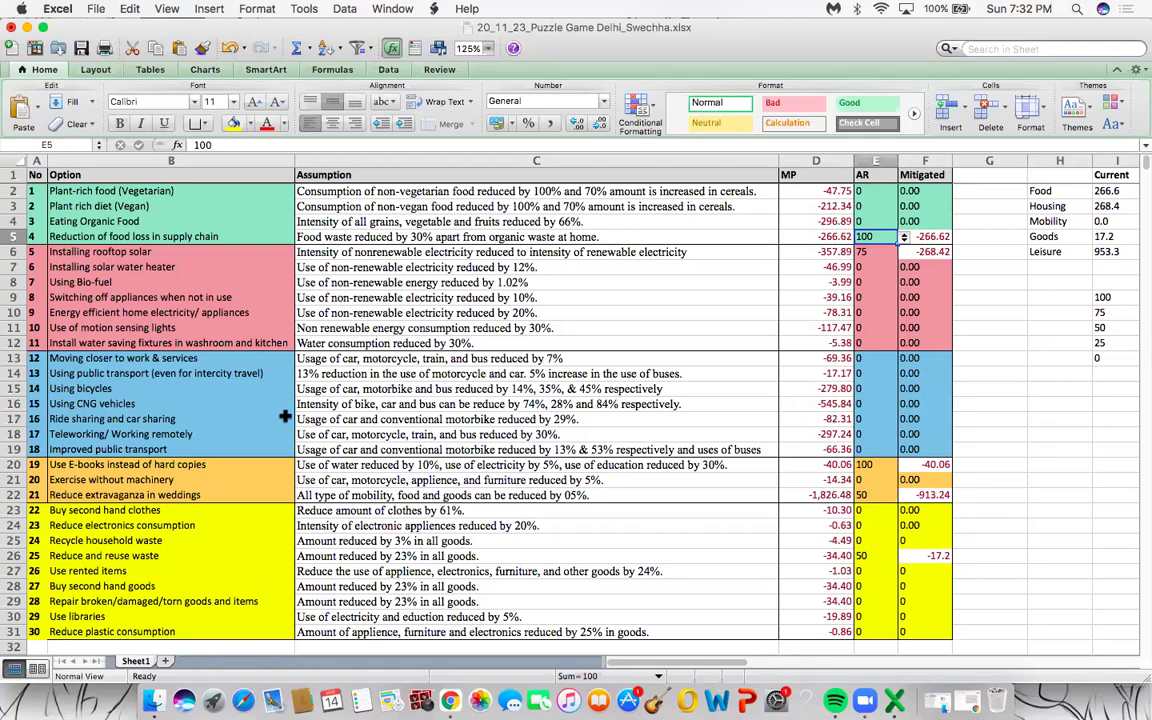
Set the AR value of the option "Recycle household waste" to 75
{"action": "left_click", "coordinate": [174, 540]}
{"action": "key", "text": "Down"}
{"action": "key", "text": "Up"}
{"action": "key", "text": "Right"}
{"action": "key", "text": "Right"}
{"action": "key", "text": "Right"}
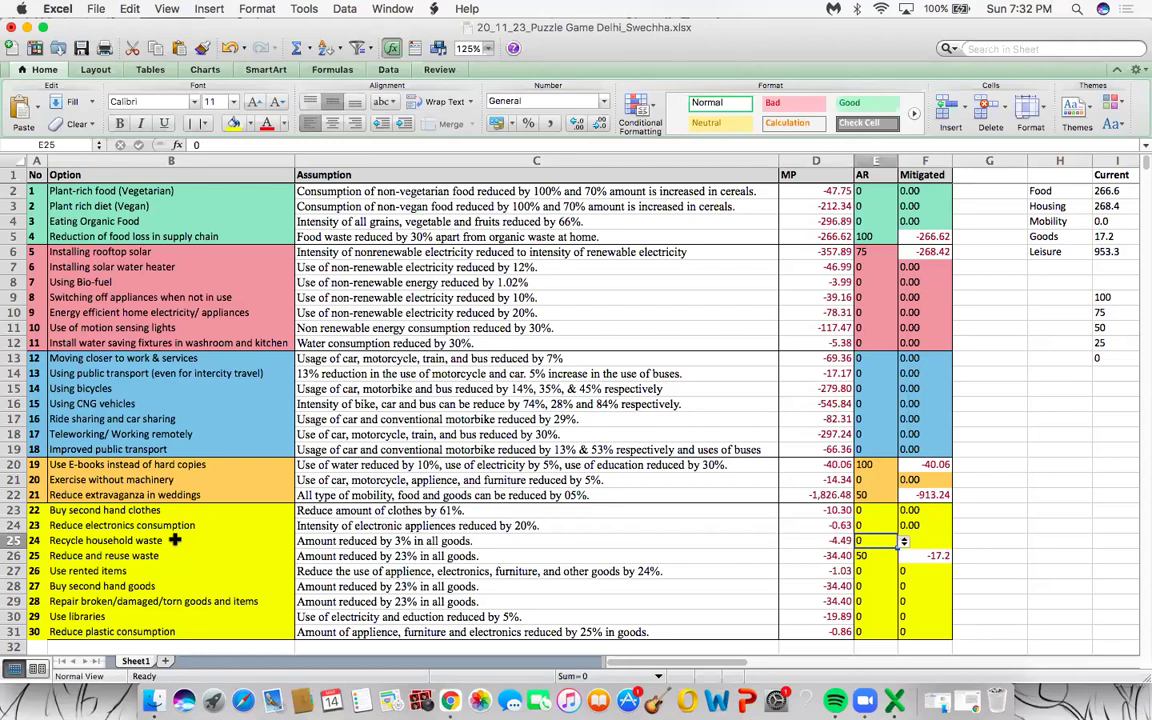
{"action": "left_click", "coordinate": [903, 545]}
{"action": "left_click", "coordinate": [880, 563]}
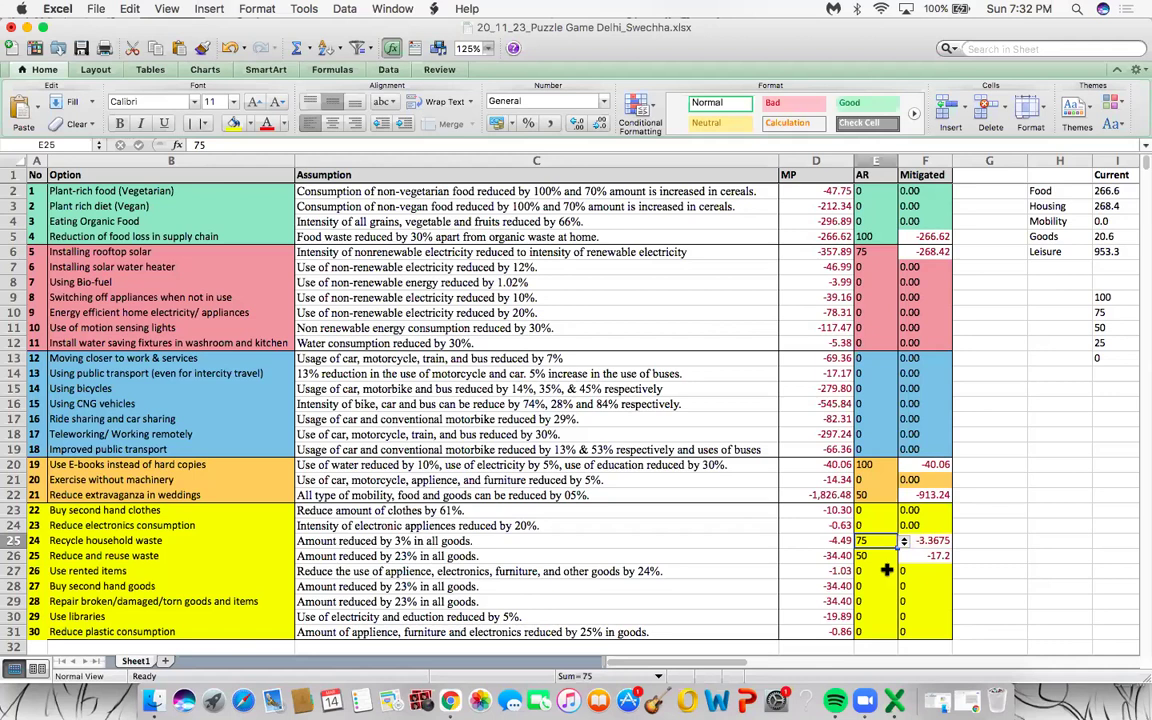
{"action": "left_click", "coordinate": [887, 560]}
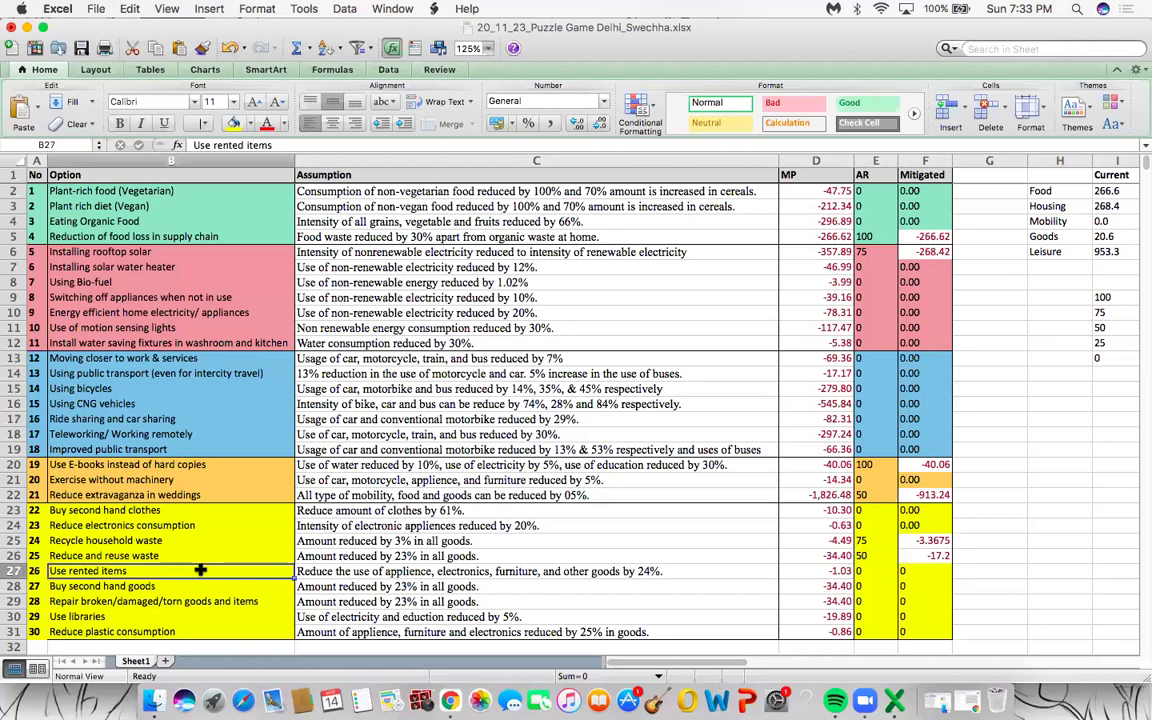
Set the AR value of the option "Use rented items" to 50 and check the Carbon Footprint chart
{"action": "key", "text": "Right"}
{"action": "key", "text": "Right"}
{"action": "key", "text": "Right"}
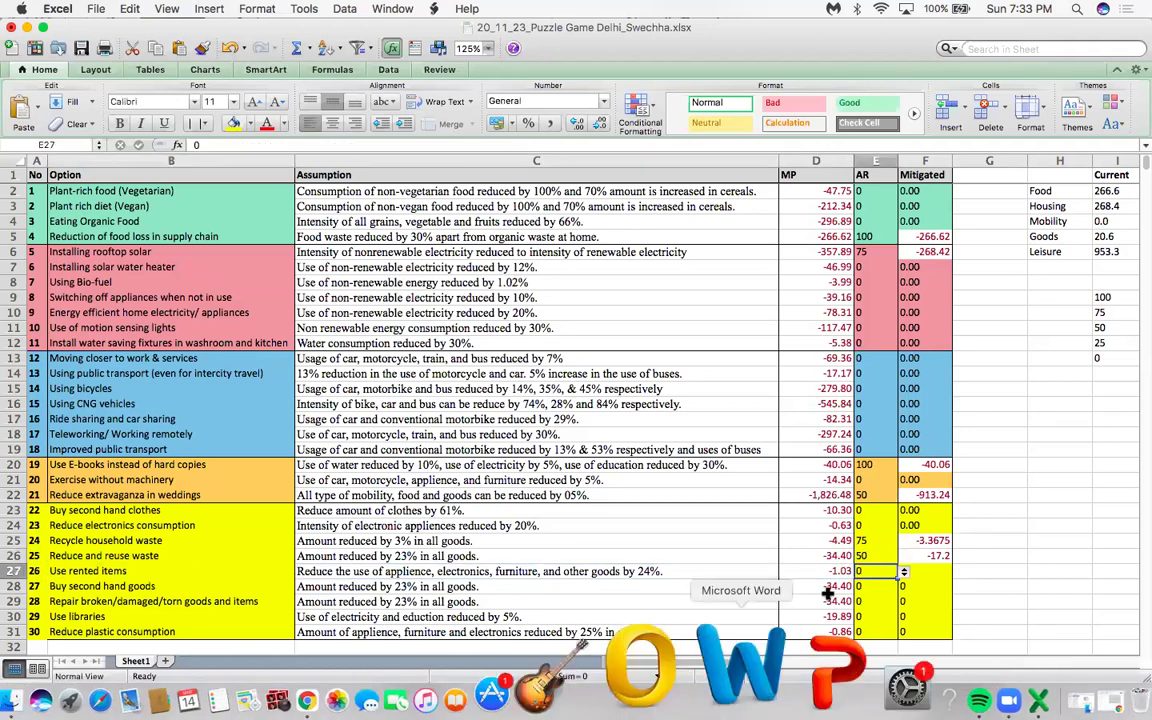
{"action": "left_click", "coordinate": [904, 571]}
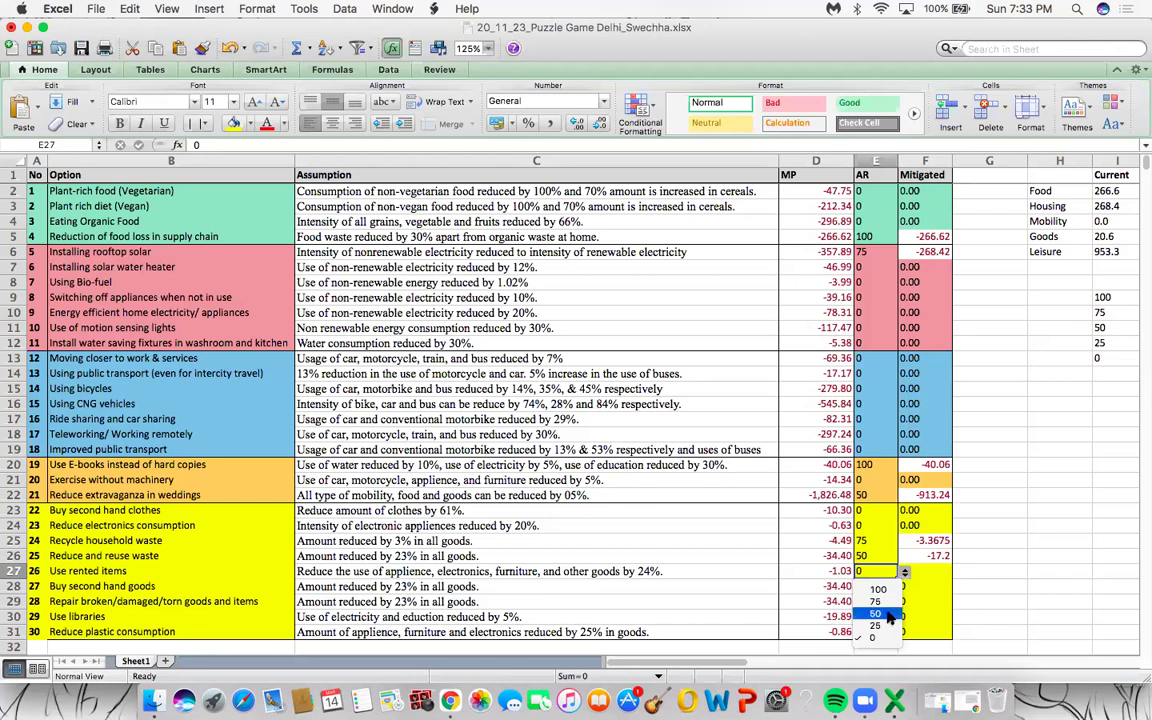
{"action": "left_click", "coordinate": [887, 614]}
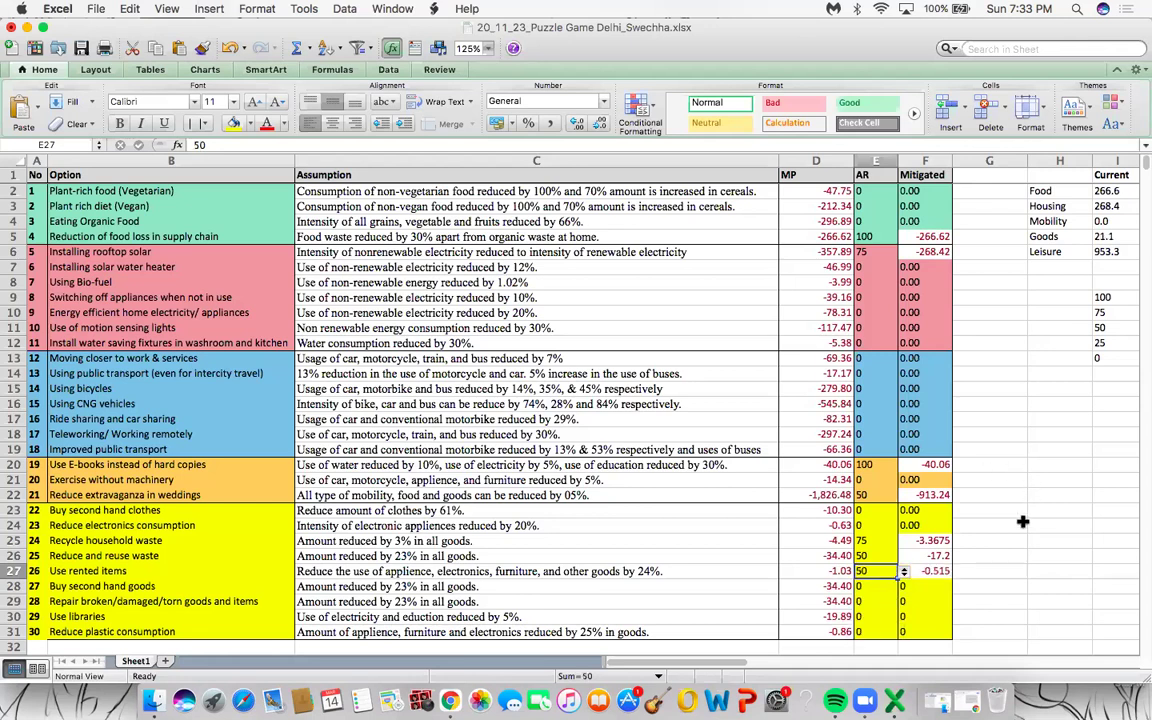
{"action": "scroll", "coordinate": [987, 494], "scroll_direction": "right", "scroll_amount": 5}
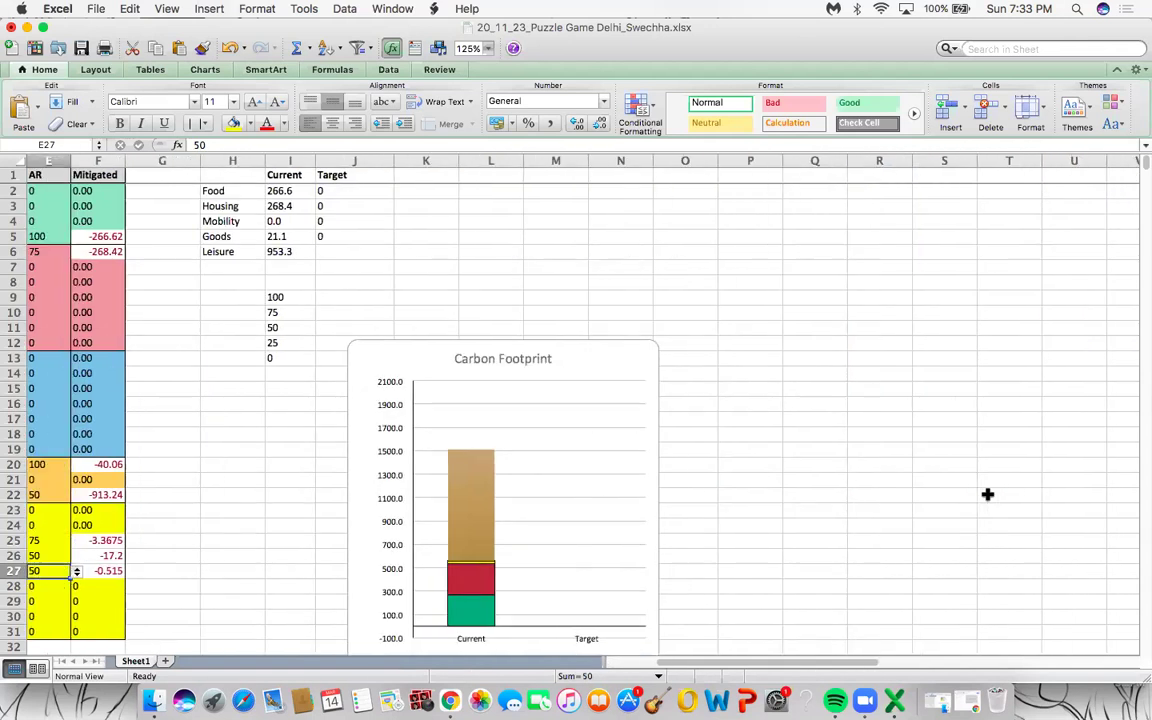
{"action": "scroll", "coordinate": [987, 494], "scroll_direction": "left", "scroll_amount": 5}
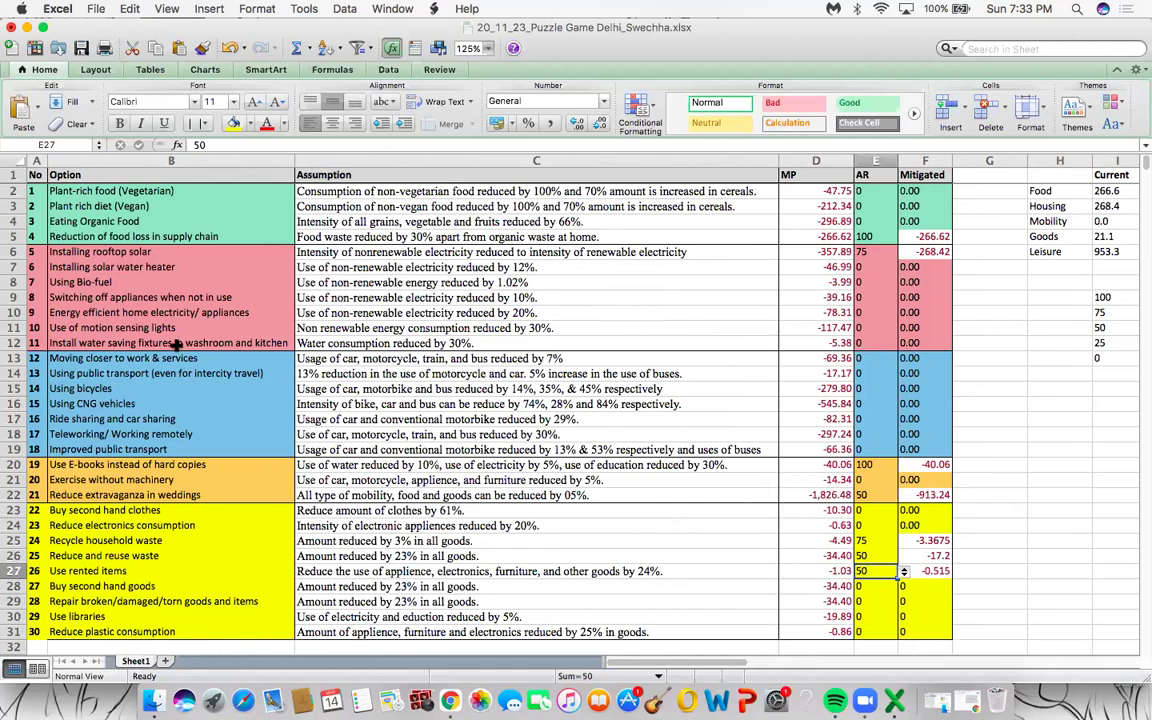
Set the AR value of the option "Switching off appliances when not in use" to 100
{"action": "left_click", "coordinate": [170, 297]}
{"action": "key", "text": "Right"}
{"action": "key", "text": "Right"}
{"action": "key", "text": "Right"}
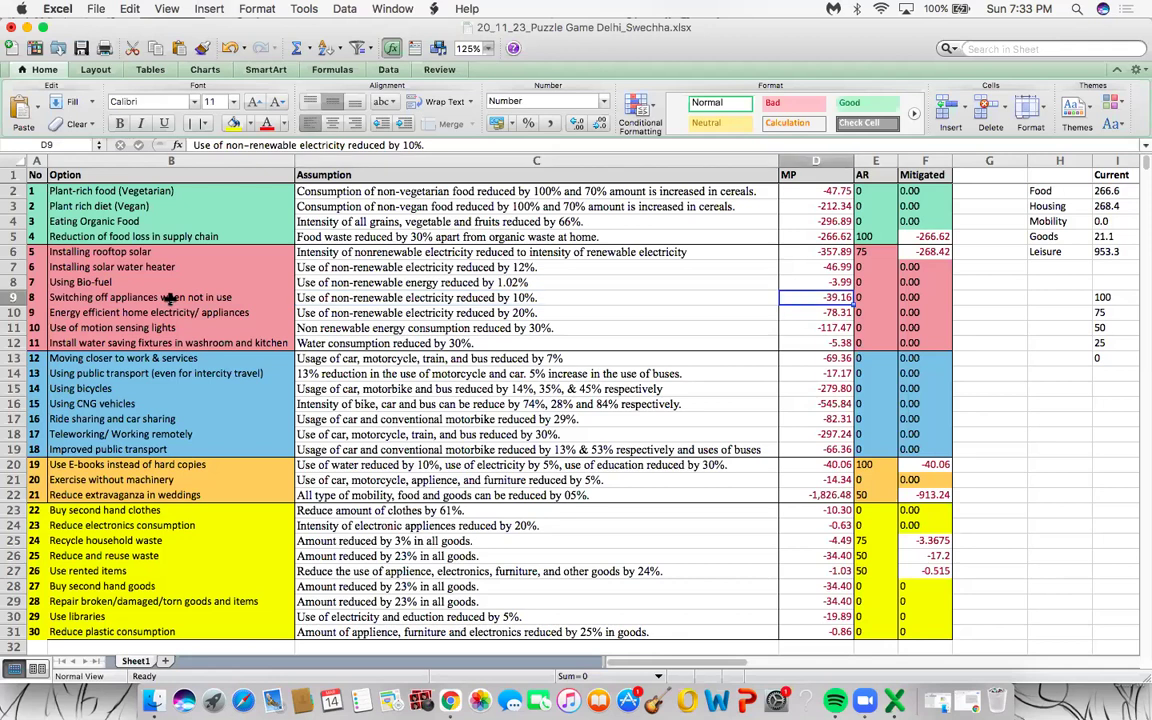
{"action": "left_click", "coordinate": [890, 320]}
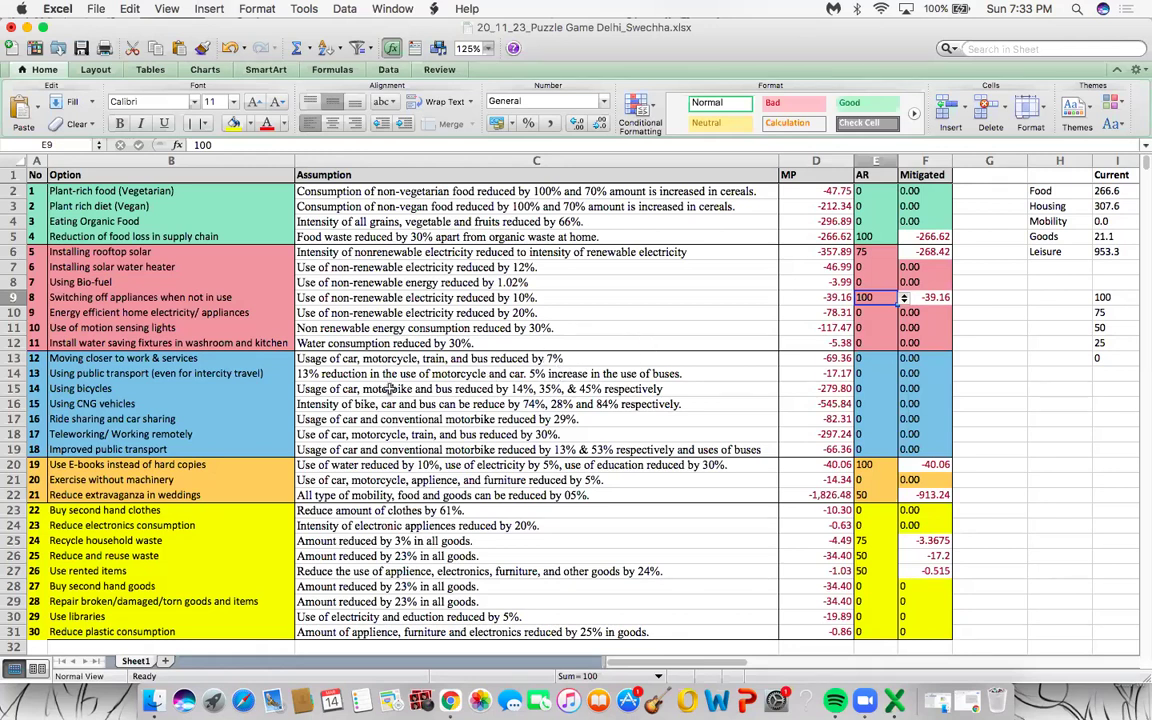
Review the MP values from the energy efficient appliances option down to the public transport option
{"action": "key", "text": "Down"}
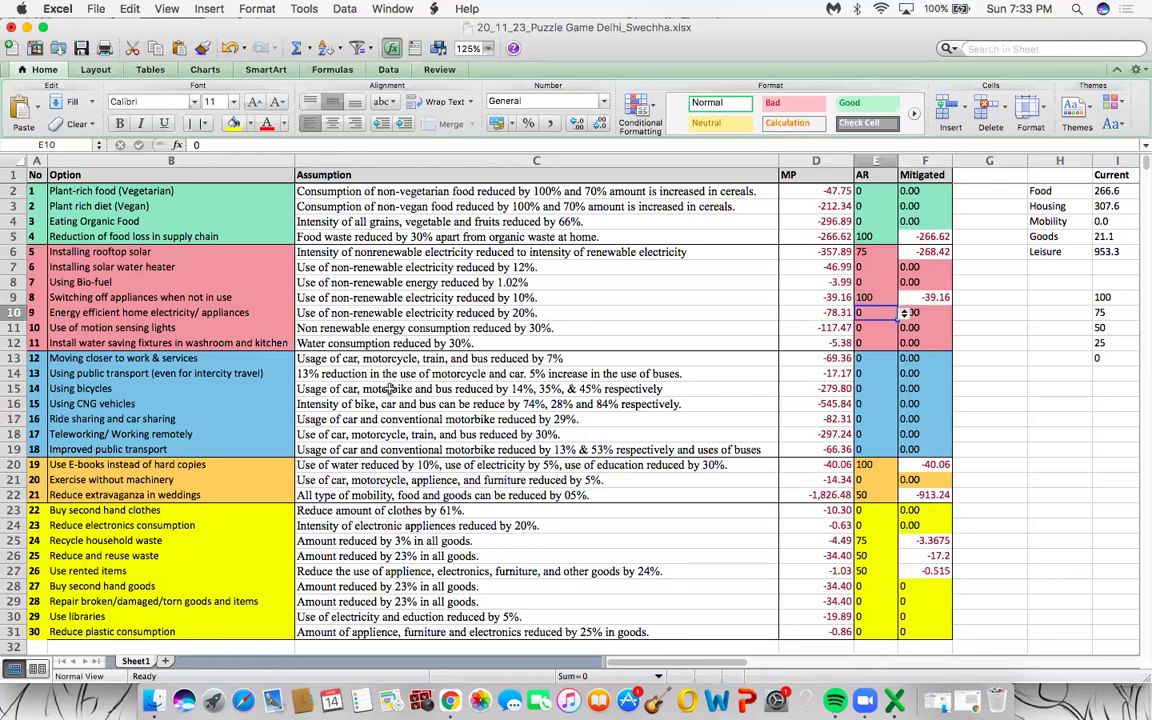
{"action": "key", "text": "Left"}
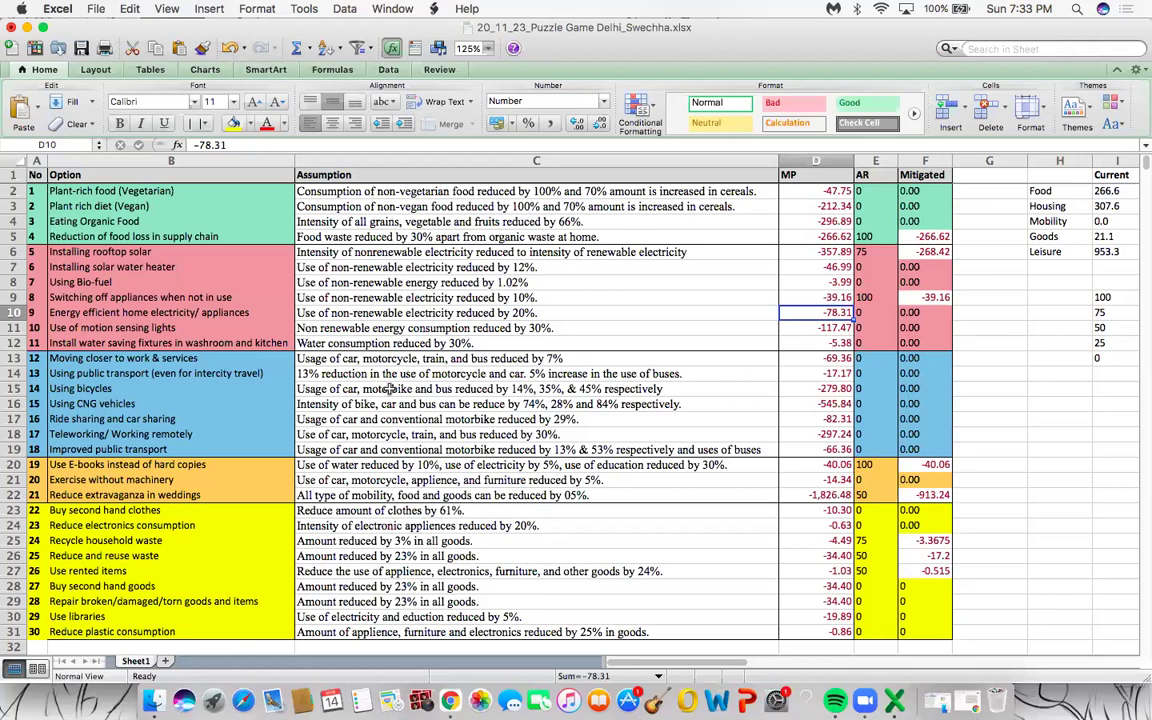
{"action": "key", "text": "Down"}
{"action": "key", "text": "Down"}
{"action": "key", "text": "Down"}
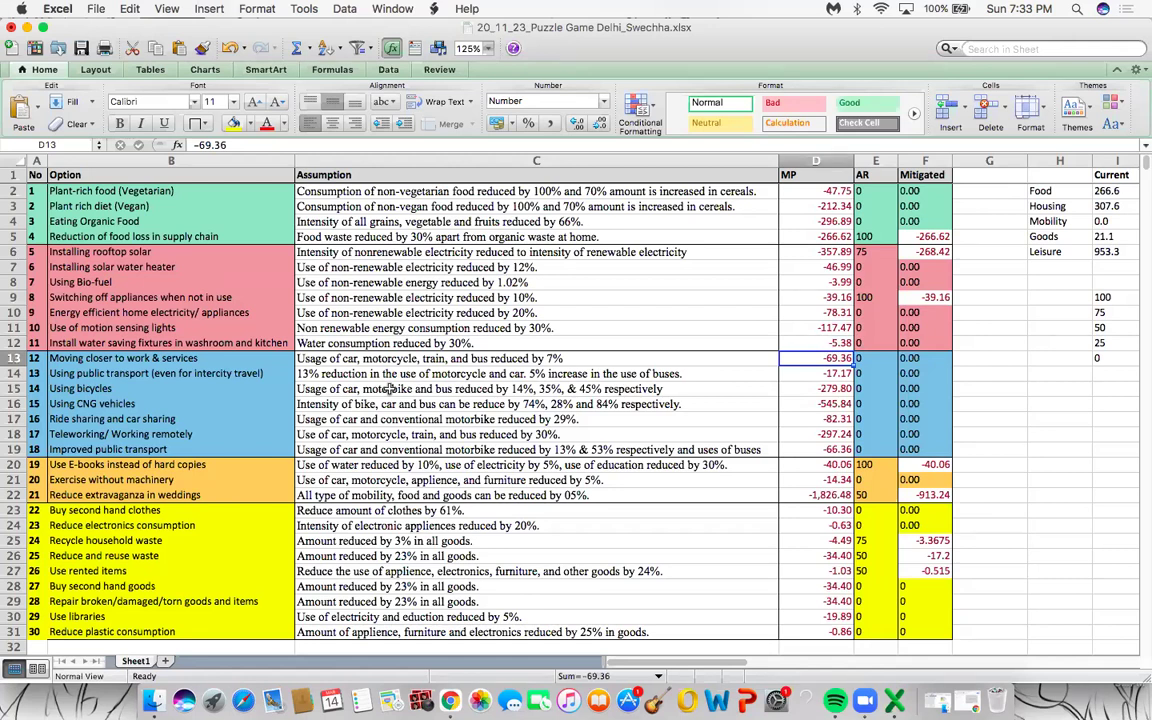
{"action": "key", "text": "Down"}
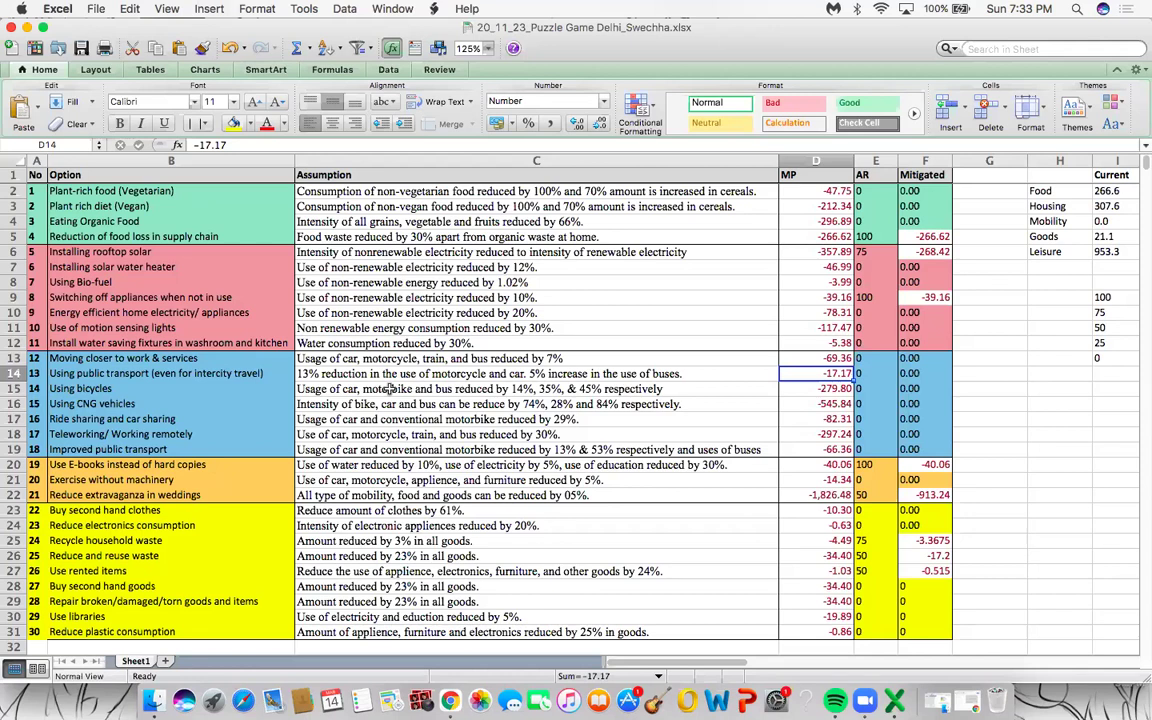
{"action": "key", "text": "Right"}
{"action": "key", "text": "Right"}
{"action": "key", "text": "Right"}
{"action": "key", "text": "Right"}
{"action": "key", "text": "Right"}
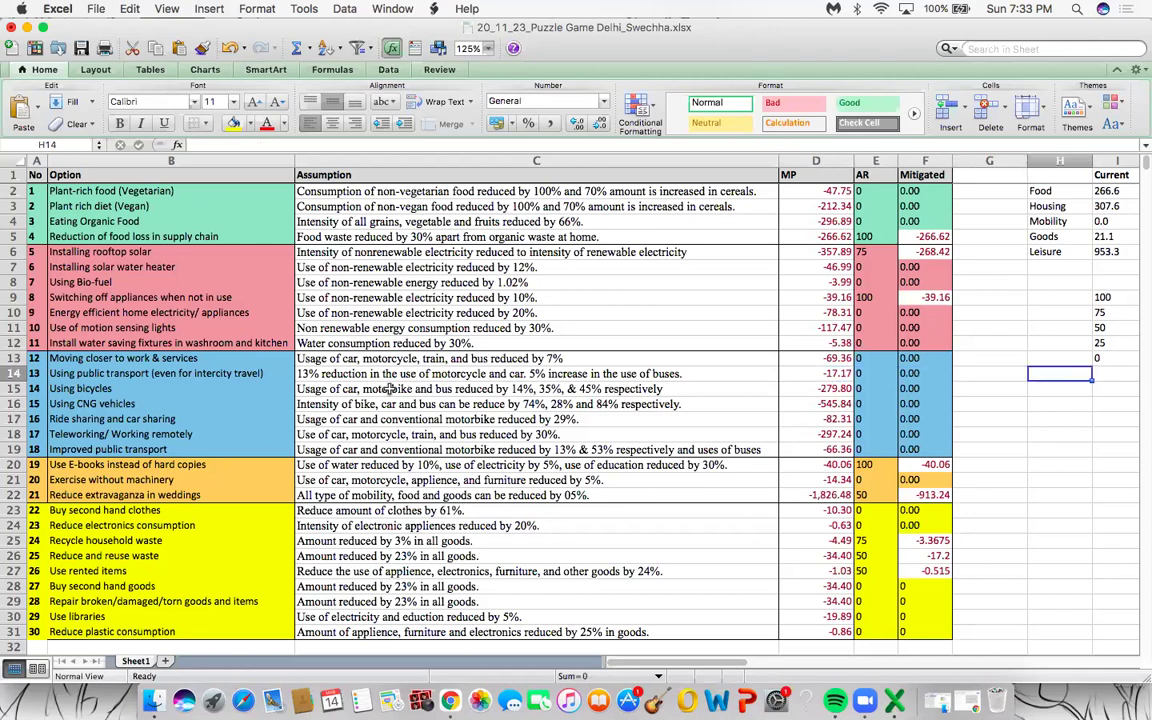
{"action": "key", "text": "Right"}
{"action": "key", "text": "Left"}
{"action": "key", "text": "Left"}
{"action": "key", "text": "Left"}
{"action": "key", "text": "Left"}
{"action": "key", "text": "Left"}
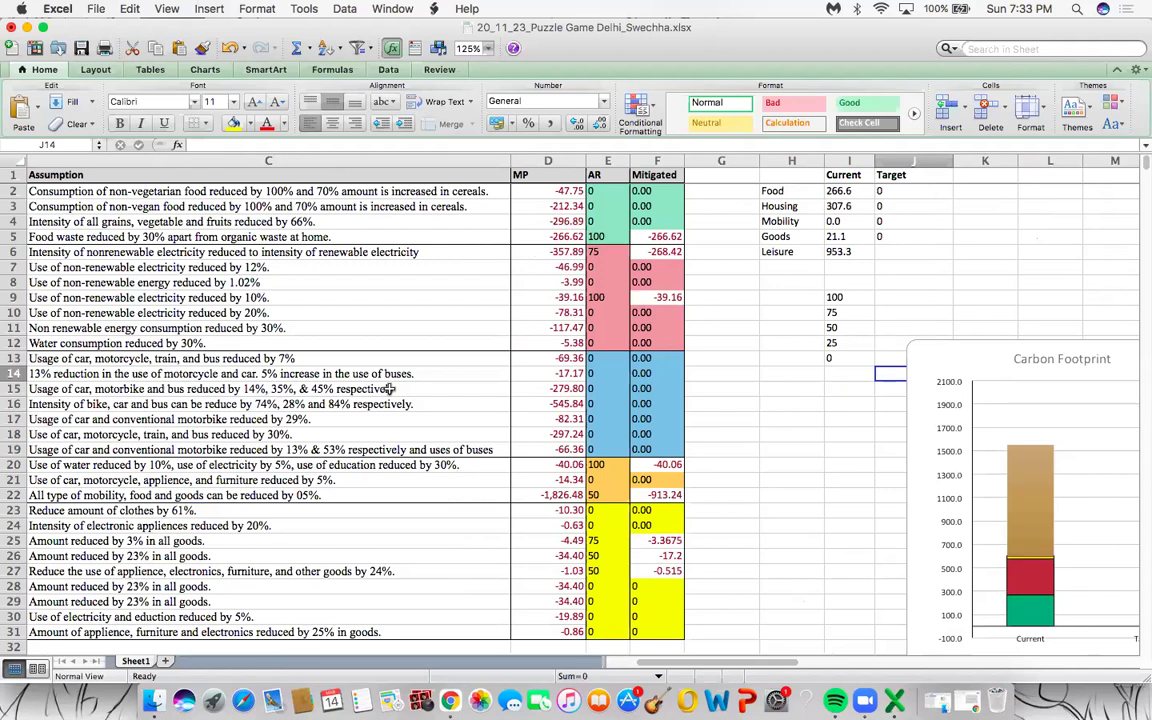
{"action": "key", "text": "Left"}
{"action": "key", "text": "Left"}
{"action": "key", "text": "Left"}
{"action": "key", "text": "Left"}
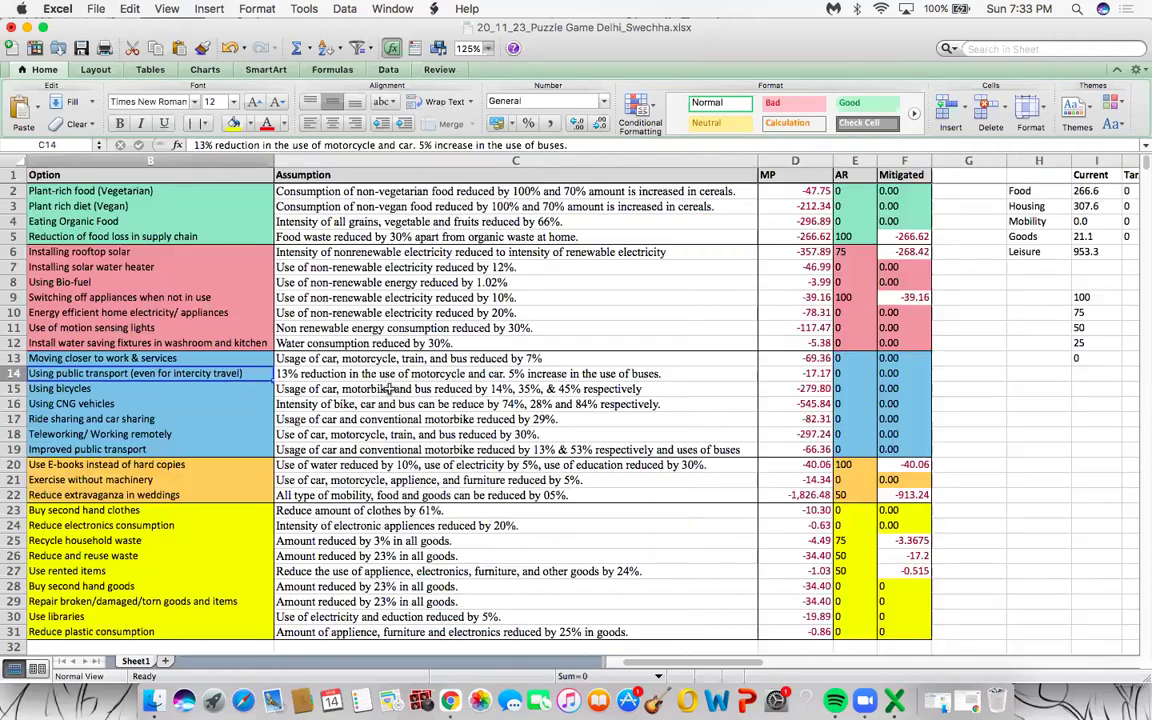
Set the AR value of the option "Reduce plastic consumption" to 75
{"action": "key", "text": "Down"}
{"action": "key", "text": "Down"}
{"action": "key", "text": "Down"}
{"action": "key", "text": "Down"}
{"action": "key", "text": "Down"}
{"action": "key", "text": "Down"}
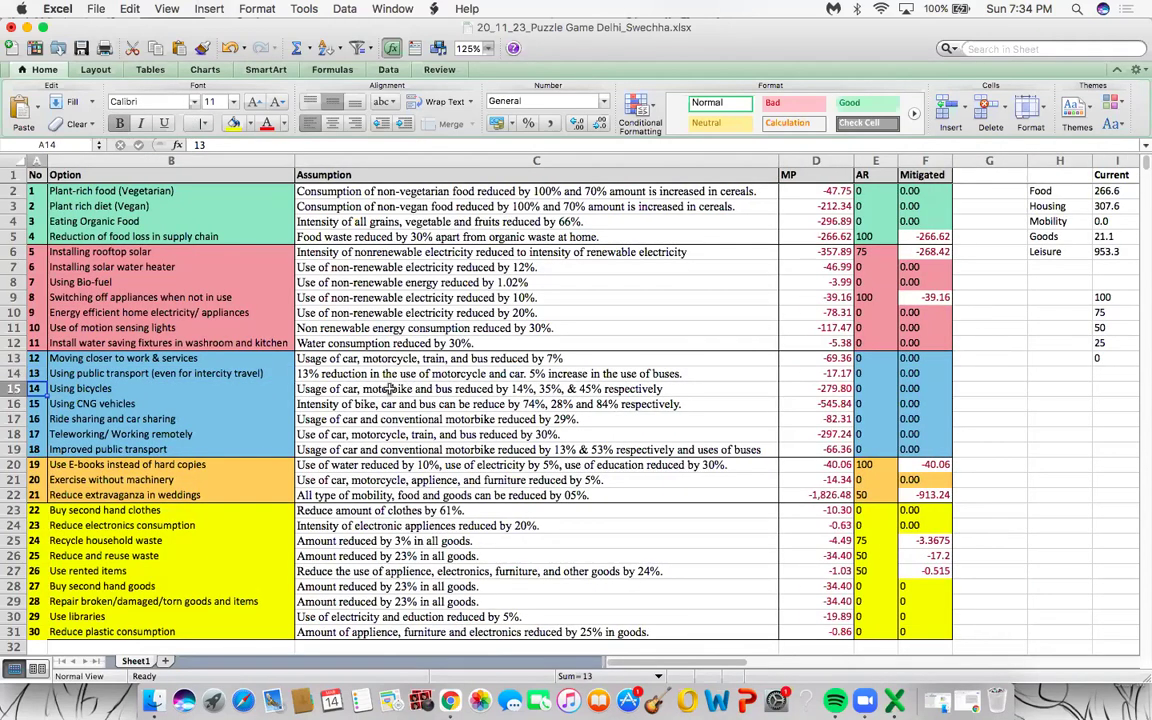
{"action": "key", "text": "Right"}
{"action": "key", "text": "Down"}
{"action": "key", "text": "Down"}
{"action": "key", "text": "Down"}
{"action": "key", "text": "Down"}
{"action": "key", "text": "Down"}
{"action": "key", "text": "Down"}
{"action": "key", "text": "Down"}
{"action": "key", "text": "Down"}
{"action": "key", "text": "Down"}
{"action": "key", "text": "Down"}
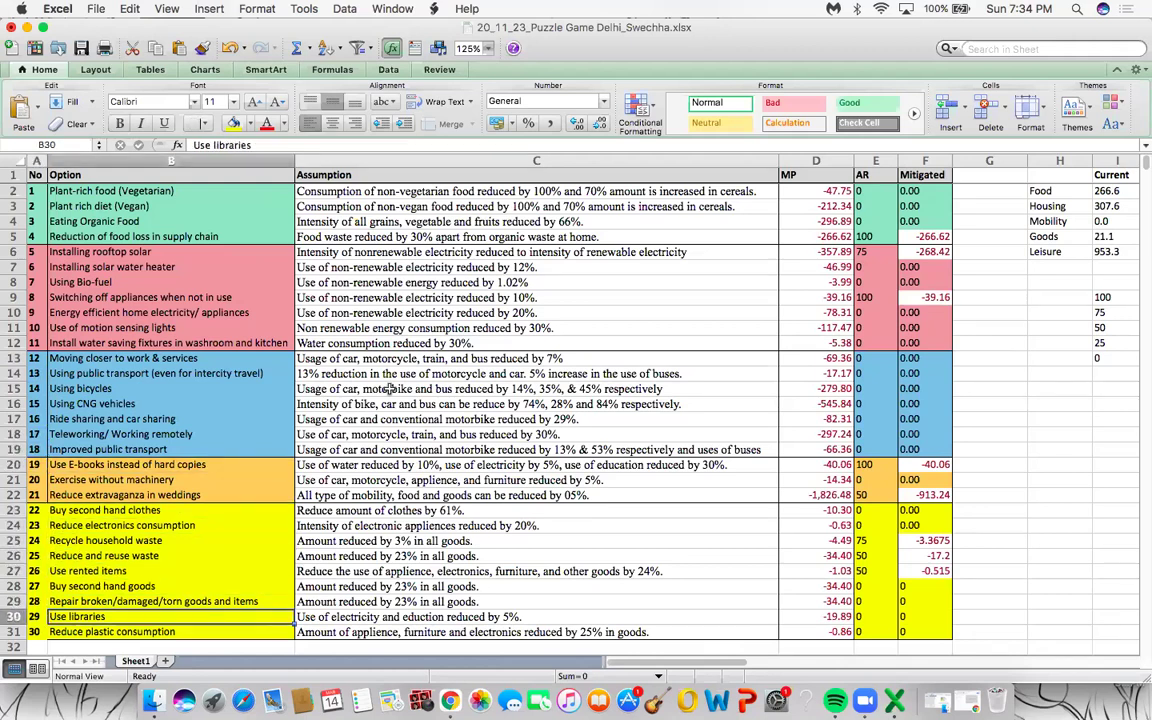
{"action": "key", "text": "Down"}
{"action": "key", "text": "Right"}
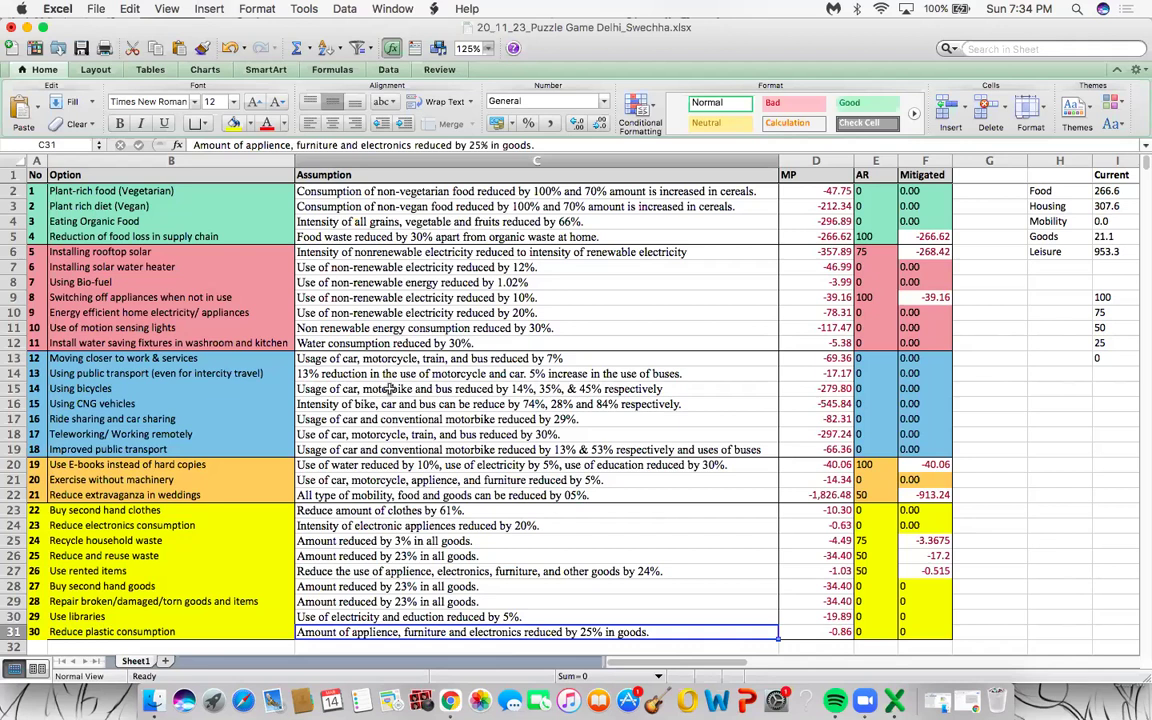
{"action": "key", "text": "Right"}
{"action": "key", "text": "Right"}
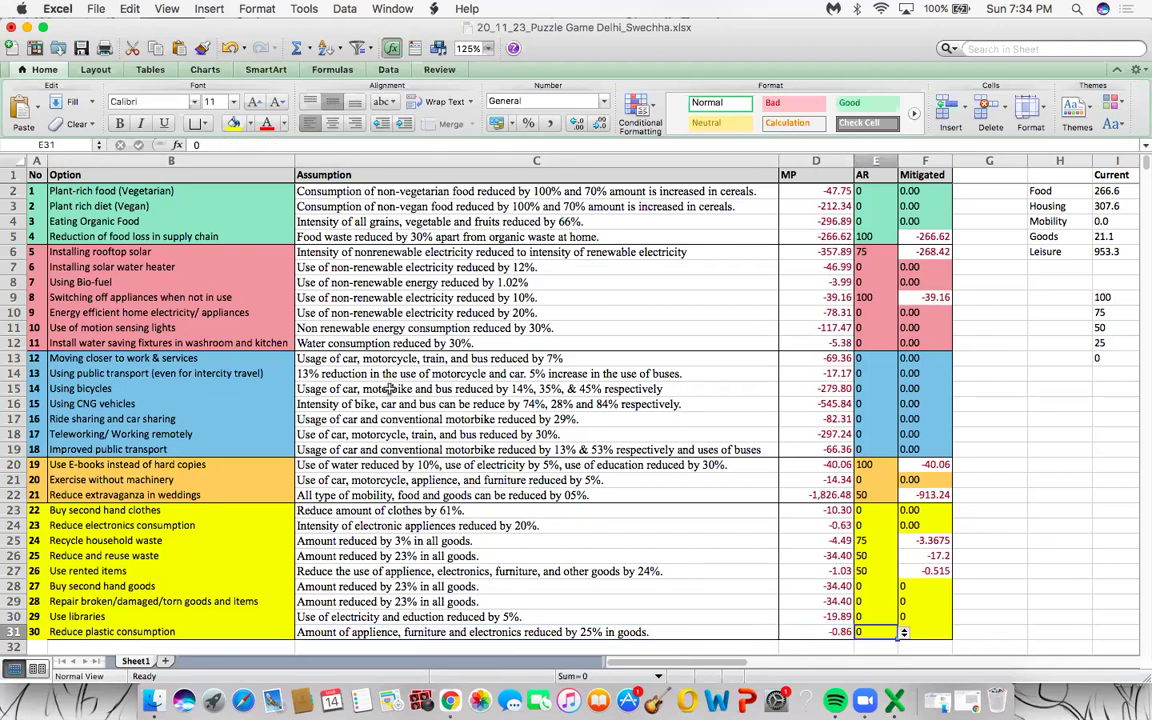
{"action": "left_click", "coordinate": [903, 632]}
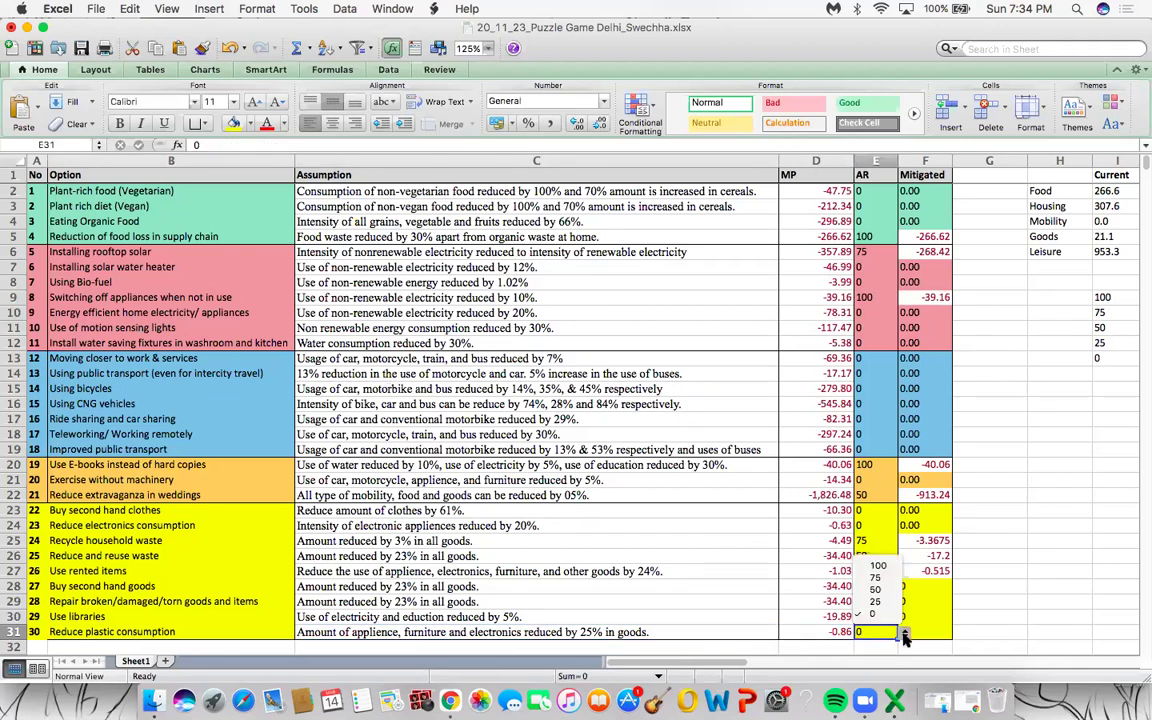
{"action": "left_click", "coordinate": [876, 578]}
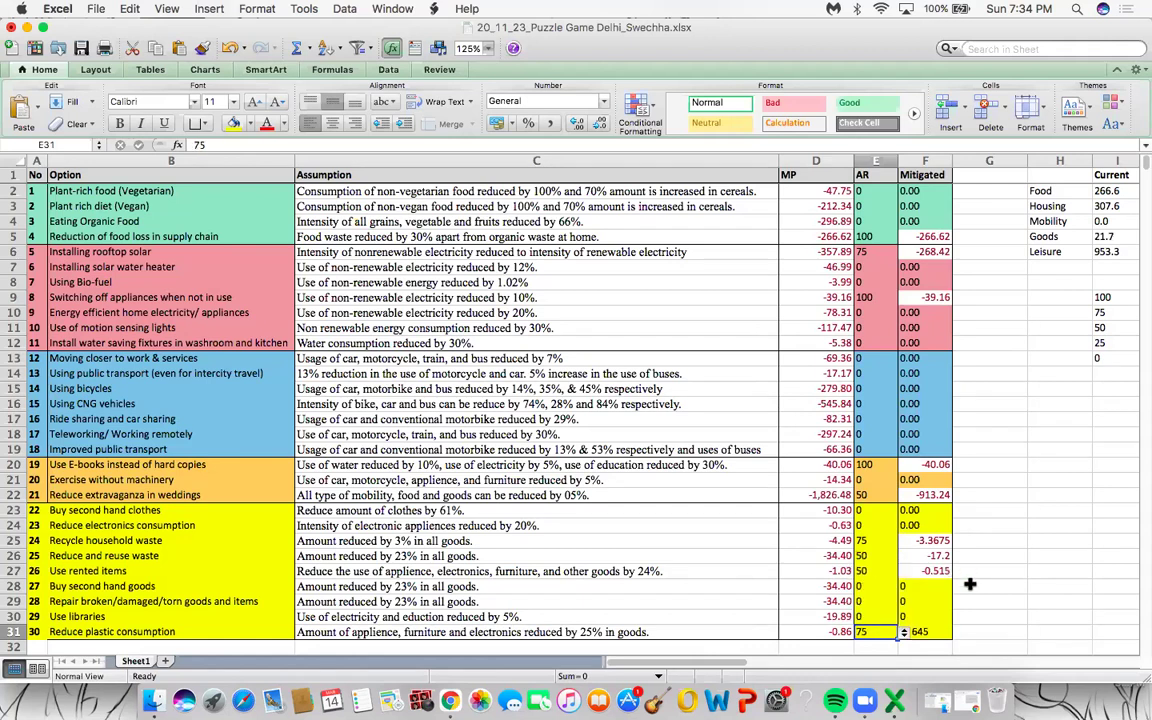
{"action": "scroll", "coordinate": [914, 586], "scroll_direction": "down", "scroll_amount": 1}
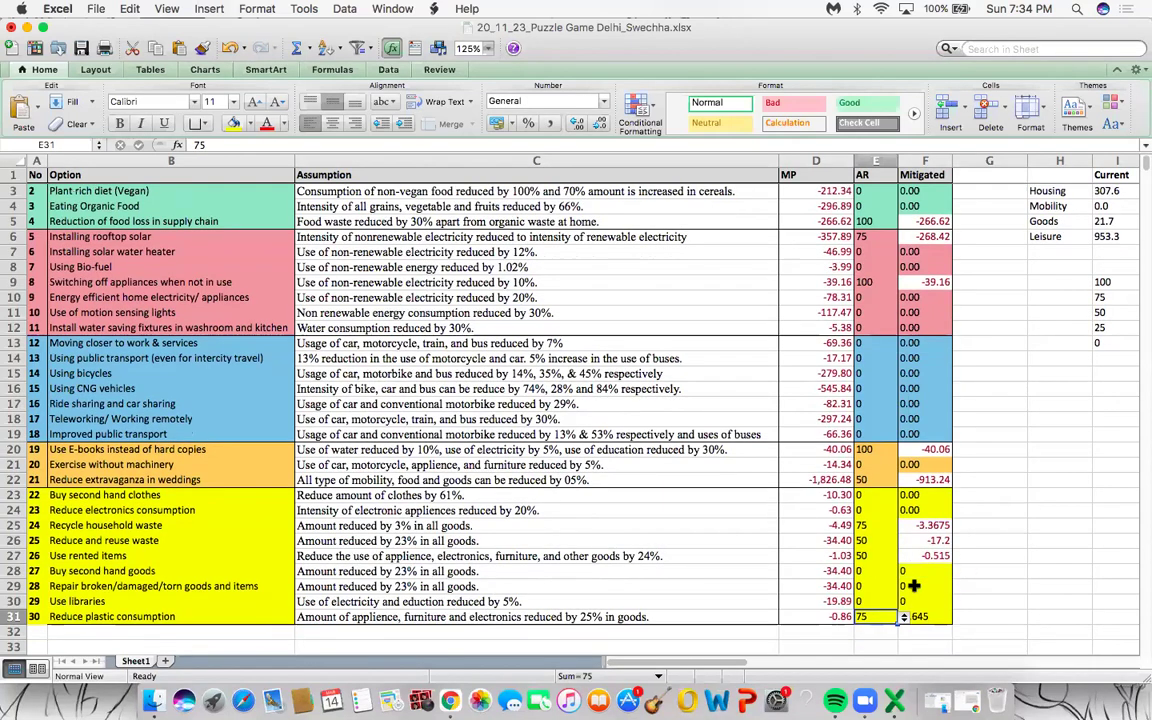
{"action": "left_click", "coordinate": [1000, 618]}
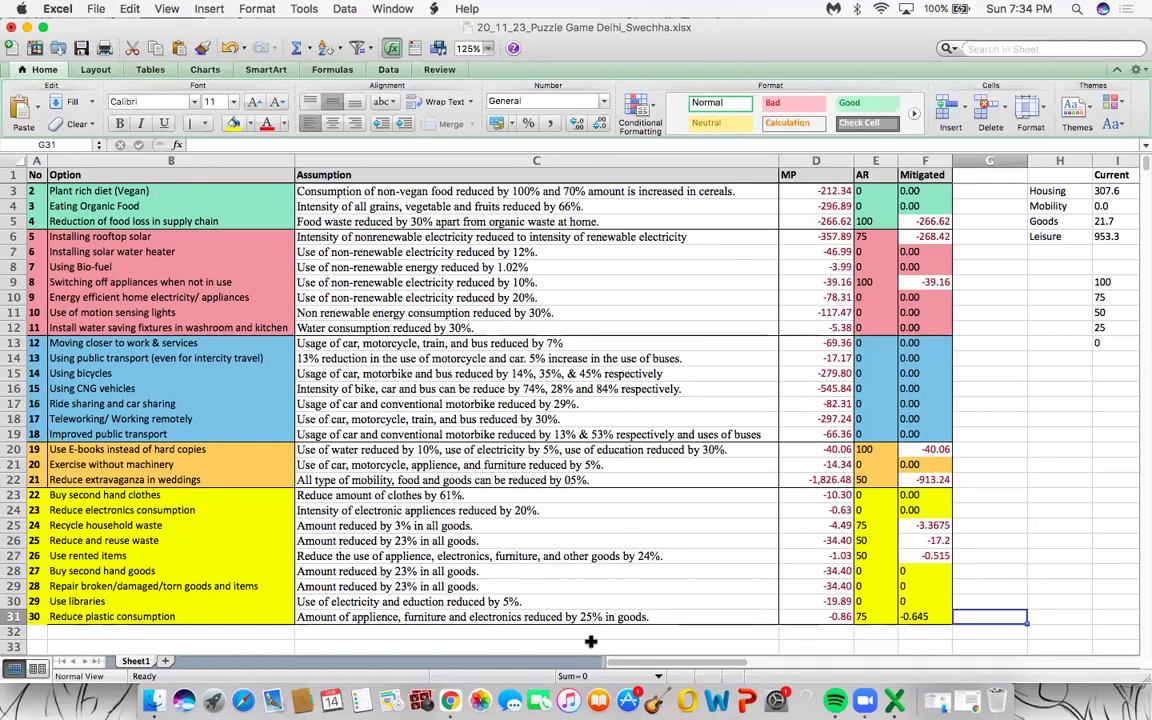
Set the AR value of the option "Improved public transport" to 50
{"action": "key", "text": "Left"}
{"action": "key", "text": "Left"}
{"action": "key", "text": "Left"}
{"action": "key", "text": "Left"}
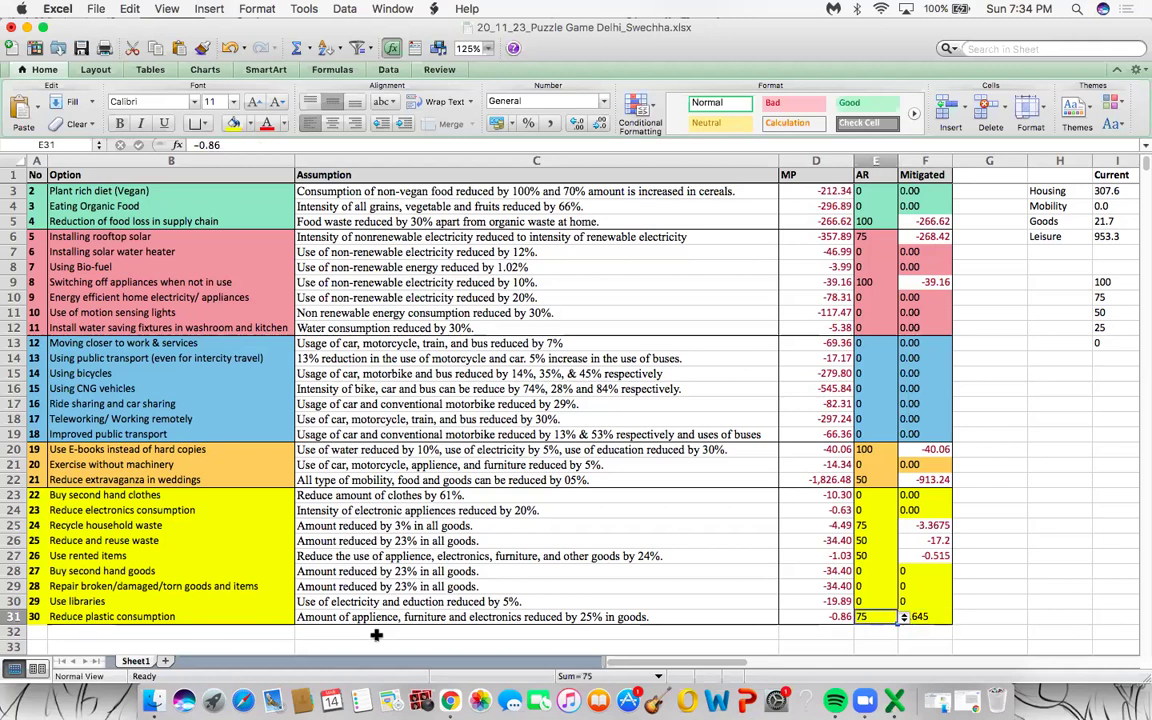
{"action": "key", "text": "Up"}
{"action": "key", "text": "Up"}
{"action": "key", "text": "Up"}
{"action": "key", "text": "Up"}
{"action": "key", "text": "Up"}
{"action": "key", "text": "Up"}
{"action": "key", "text": "Up"}
{"action": "key", "text": "Up"}
{"action": "key", "text": "Up"}
{"action": "key", "text": "Up"}
{"action": "key", "text": "Up"}
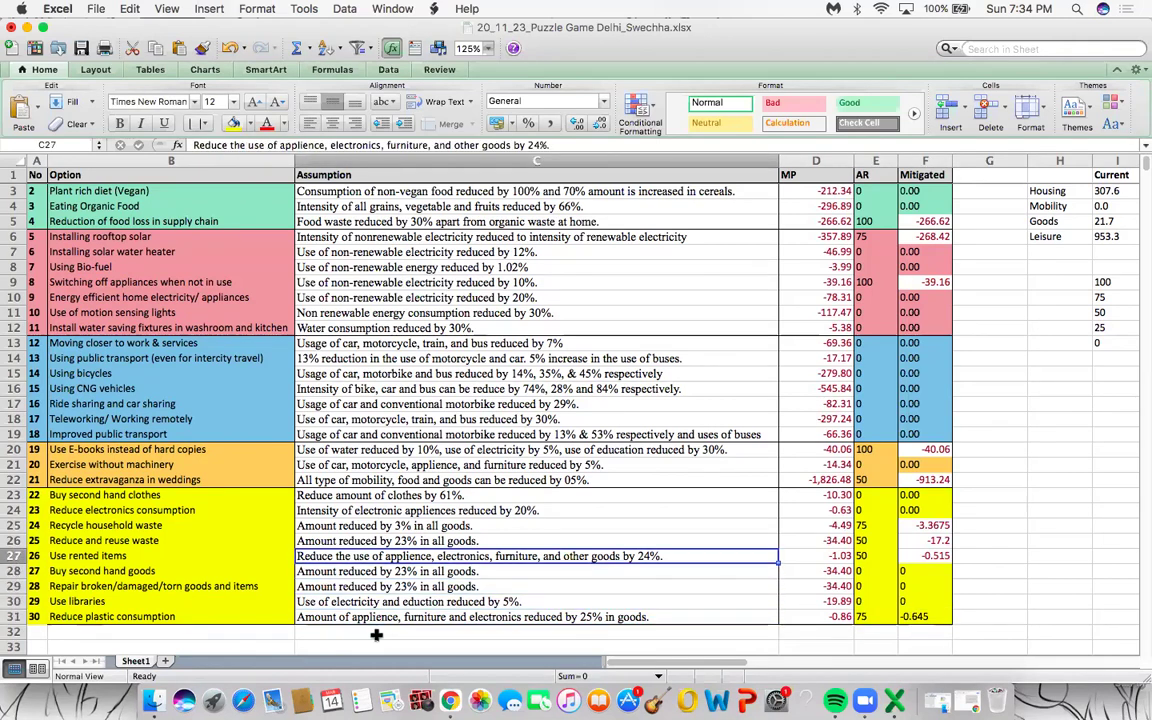
{"action": "key", "text": "Up"}
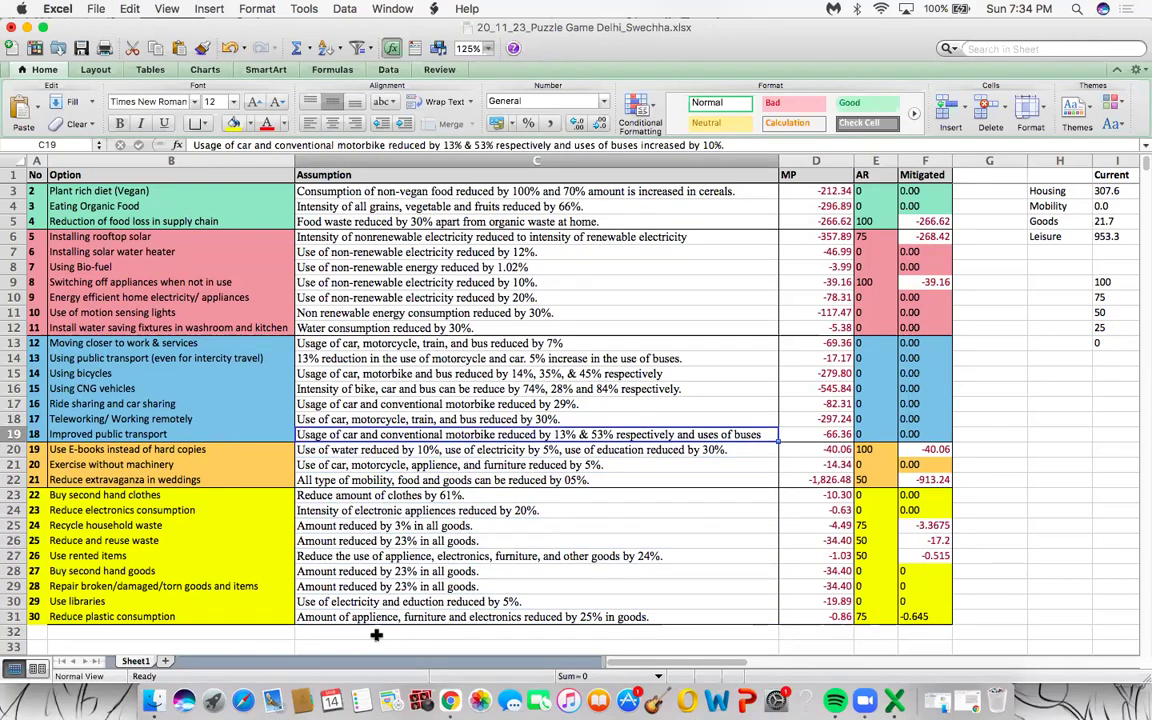
{"action": "key", "text": "Right"}
{"action": "key", "text": "Right"}
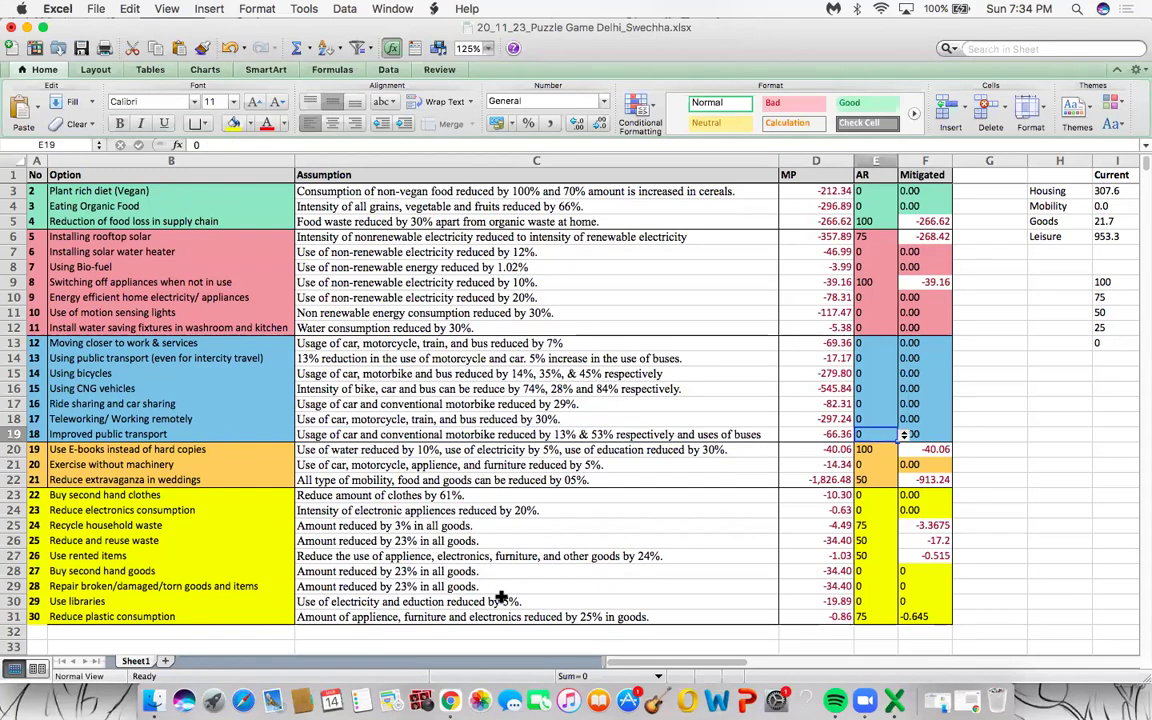
{"action": "left_click", "coordinate": [900, 434]}
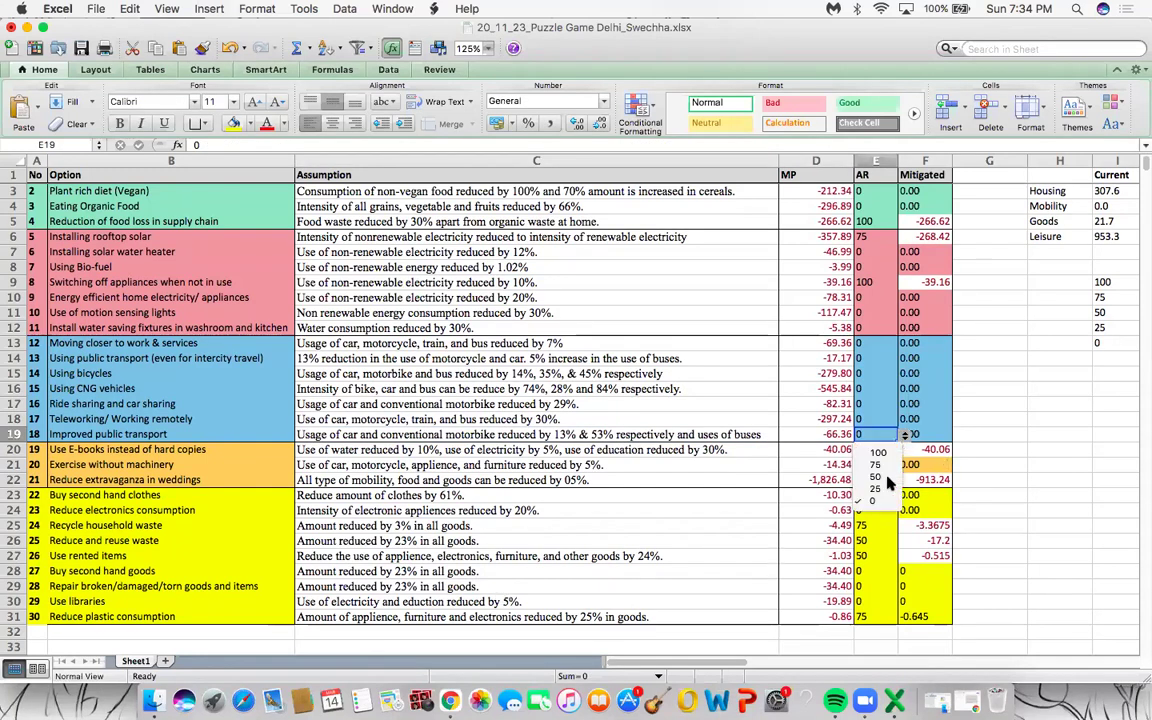
{"action": "left_click", "coordinate": [885, 480]}
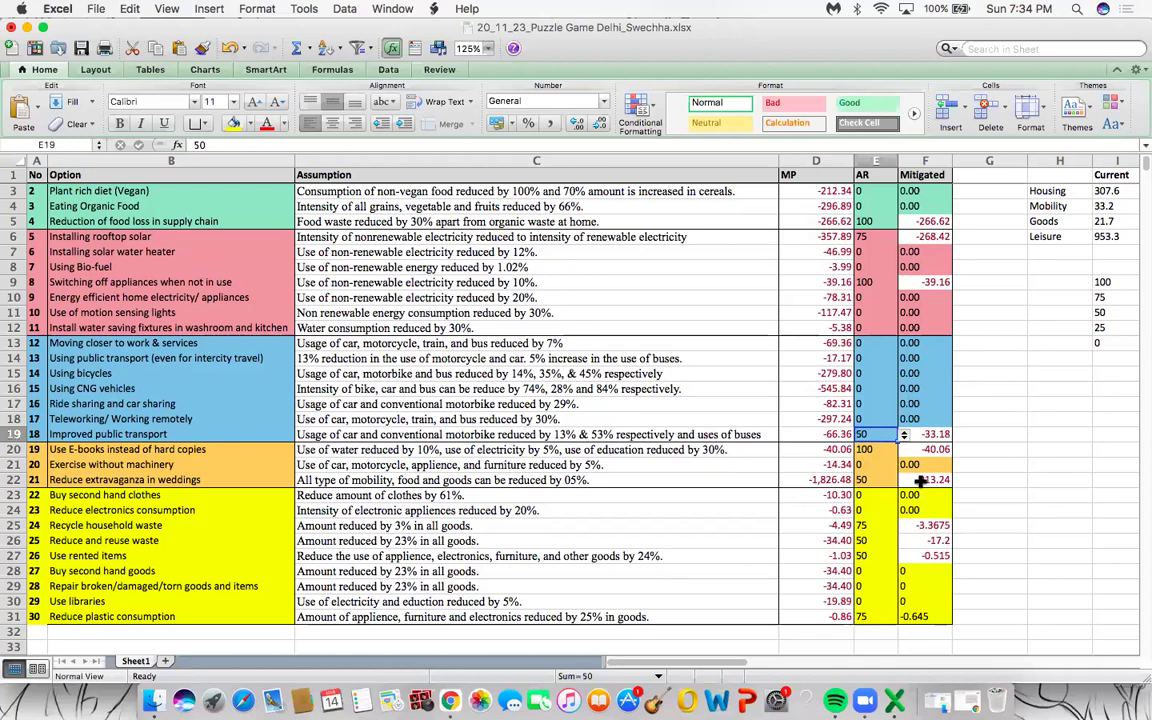
Set the AR value of the option "Eating Organic Food" to 100
{"action": "key", "text": "Up"}
{"action": "key", "text": "Up"}
{"action": "key", "text": "Up"}
{"action": "key", "text": "Up"}
{"action": "key", "text": "Up"}
{"action": "key", "text": "Up"}
{"action": "key", "text": "Up"}
{"action": "key", "text": "Up"}
{"action": "key", "text": "Up"}
{"action": "key", "text": "Up"}
{"action": "key", "text": "Up"}
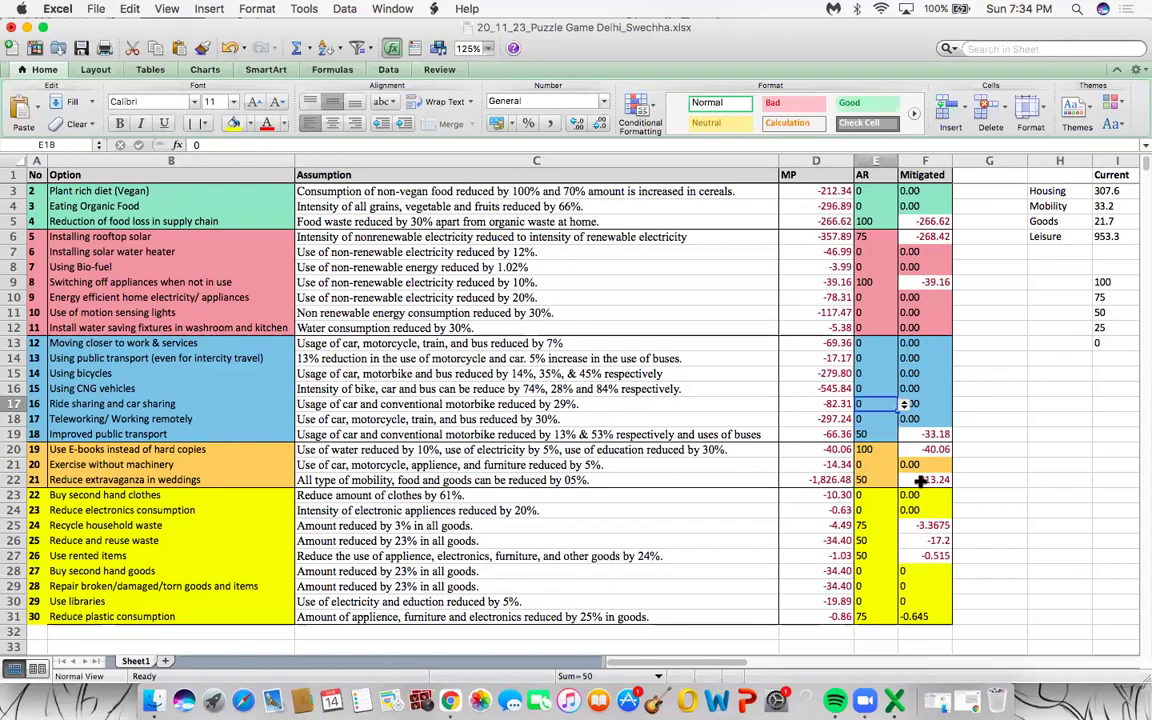
{"action": "key", "text": "Up"}
{"action": "key", "text": "Up"}
{"action": "key", "text": "Up"}
{"action": "key", "text": "Up"}
{"action": "key", "text": "Up"}
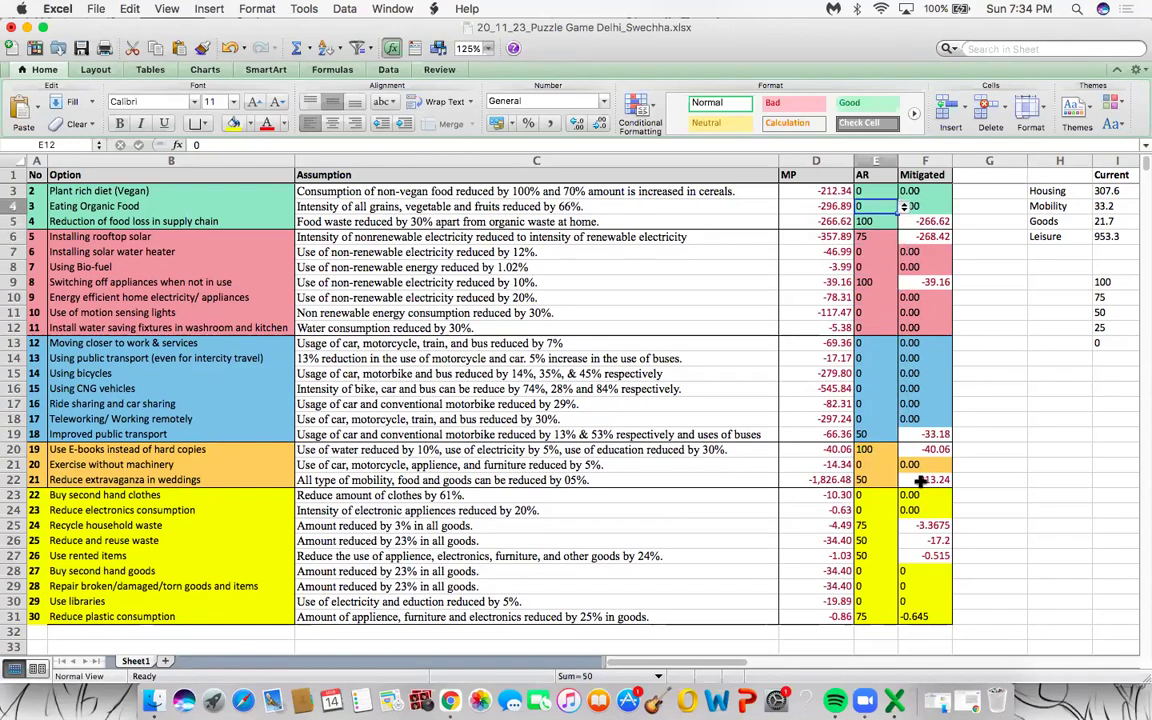
{"action": "scroll", "coordinate": [920, 480], "scroll_direction": "up", "scroll_amount": 1}
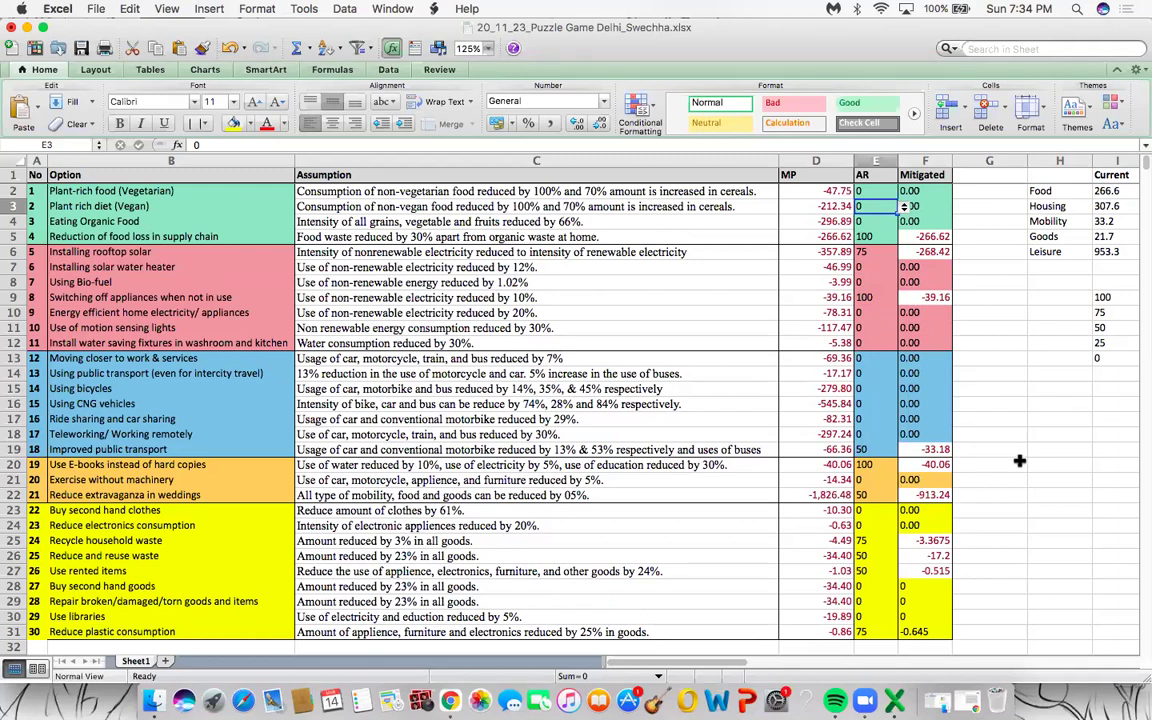
{"action": "key", "text": "Down"}
{"action": "left_click", "coordinate": [904, 221]}
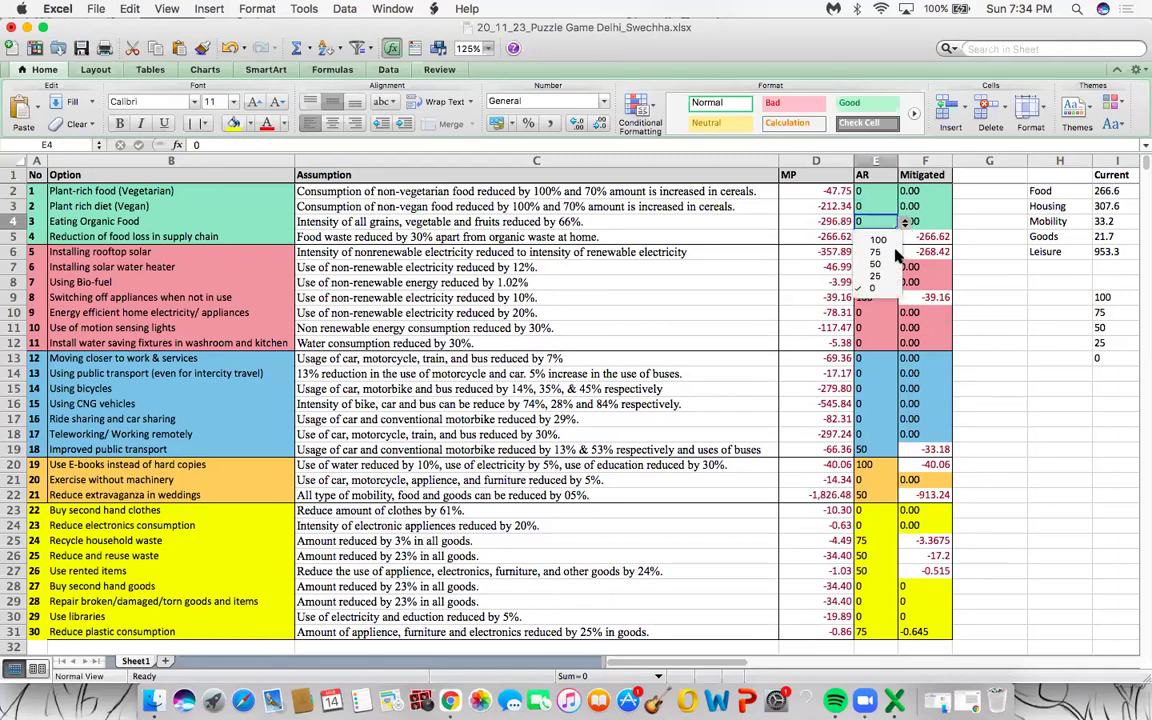
{"action": "left_click", "coordinate": [878, 240]}
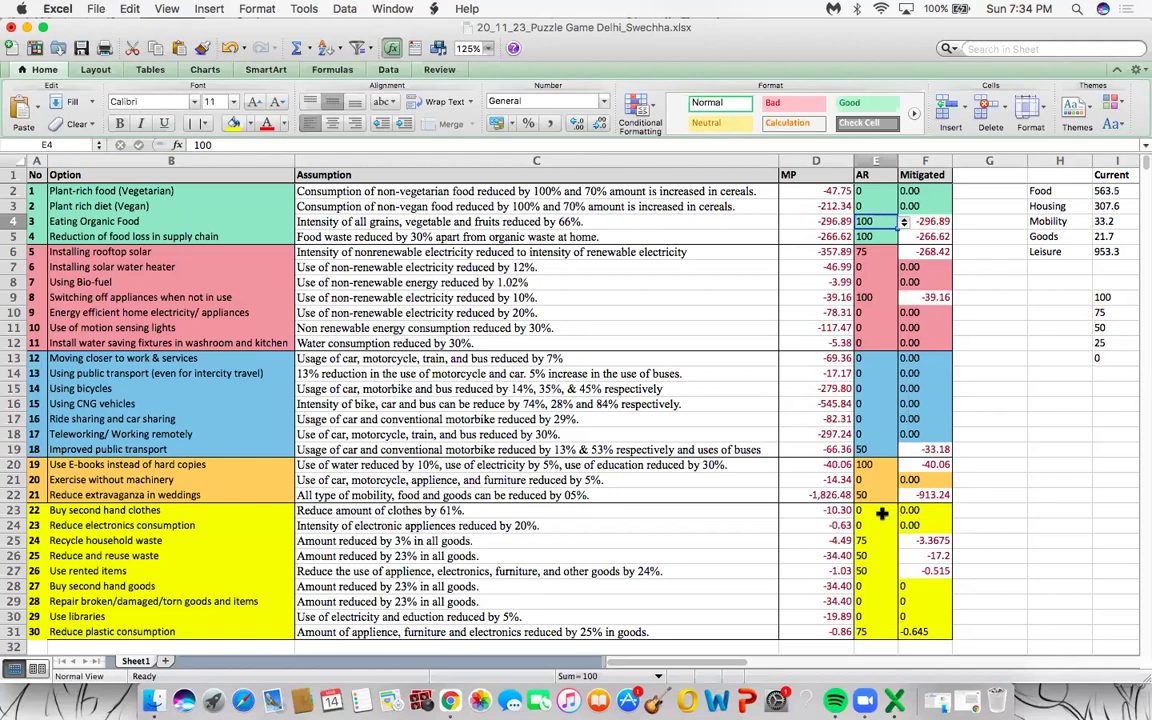
{"action": "key", "text": "Down"}
{"action": "key", "text": "Down"}
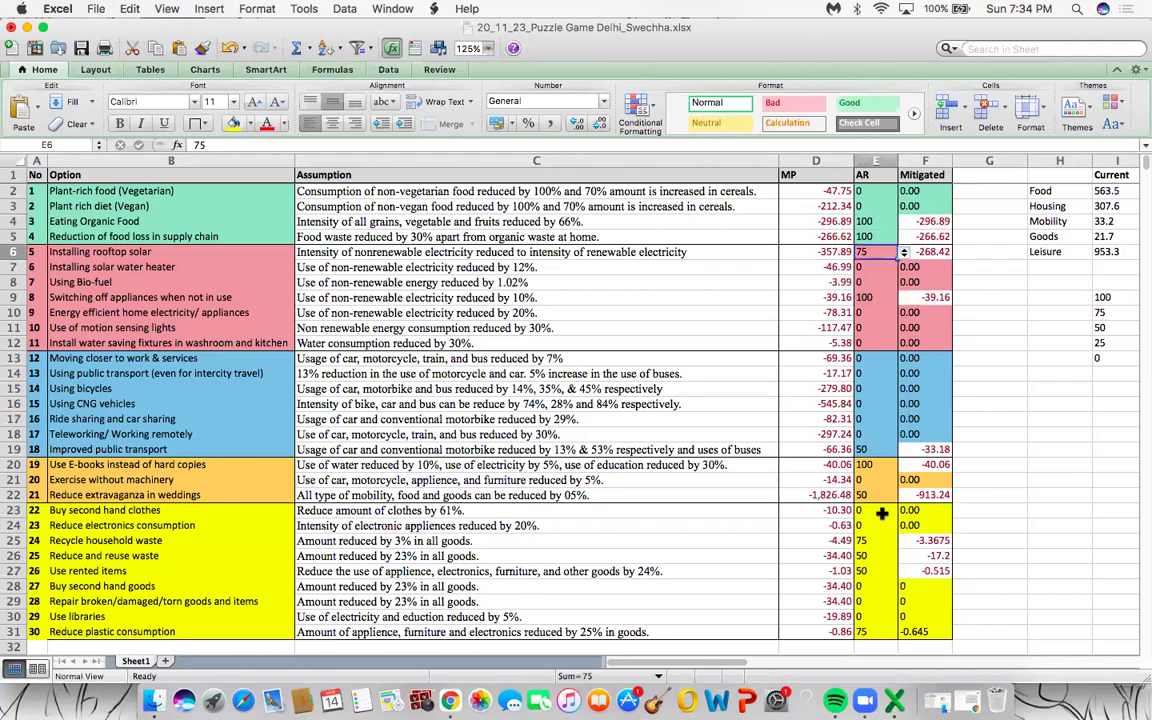
{"action": "key", "text": "Down"}
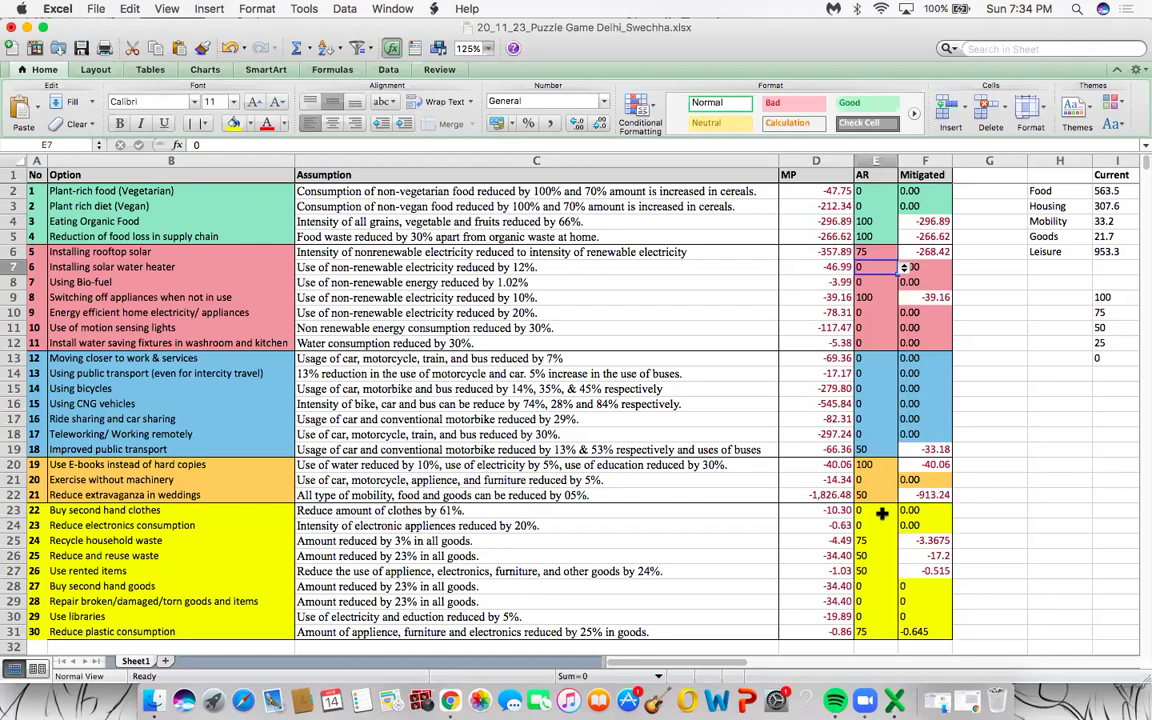
{"action": "key", "text": "Up"}
{"action": "key", "text": "Up"}
{"action": "key", "text": "Up"}
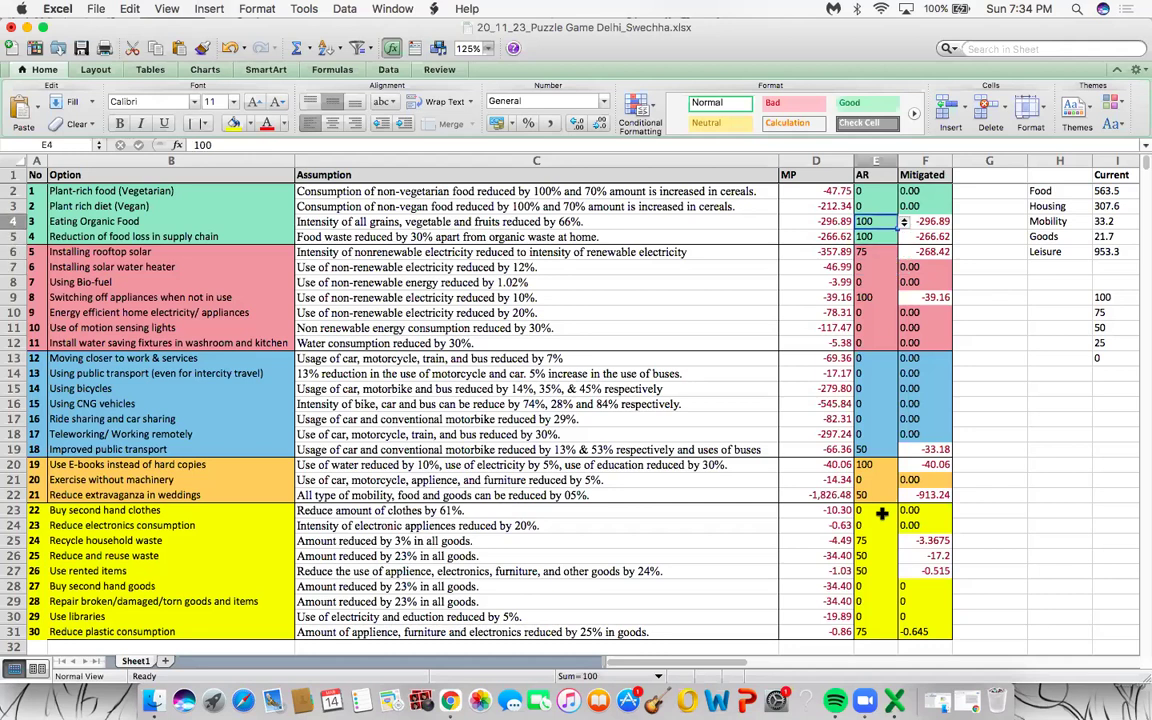
{"action": "key", "text": "Up"}
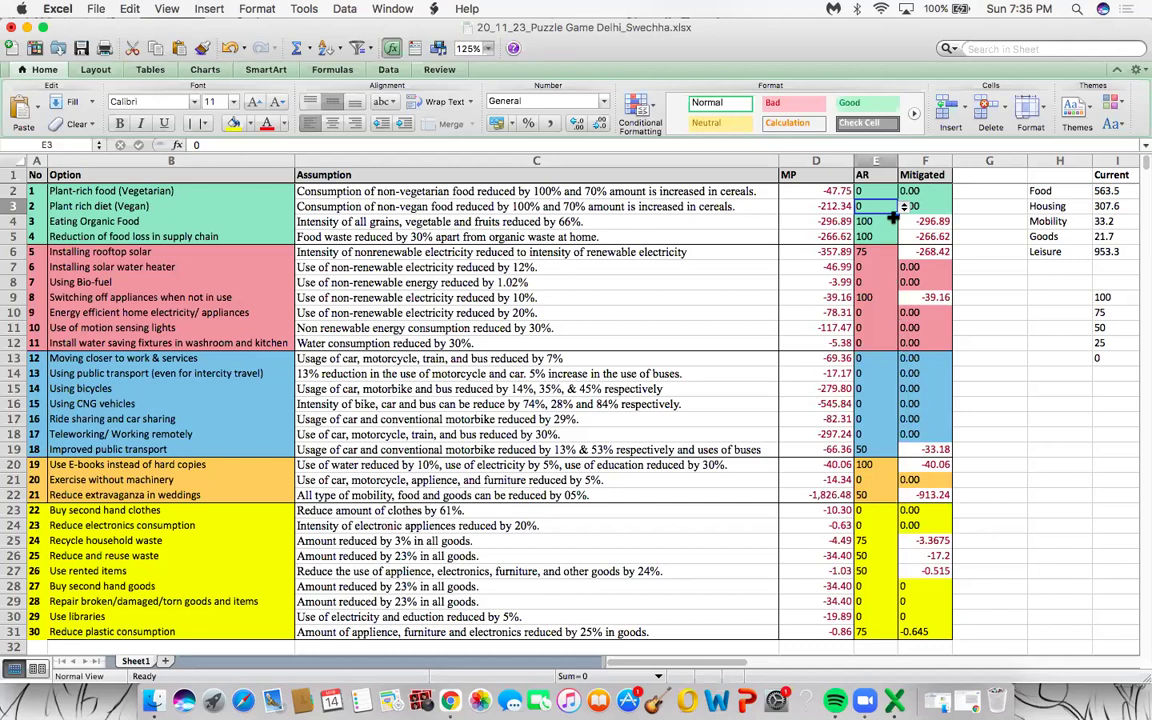
{"action": "left_click", "coordinate": [903, 207]}
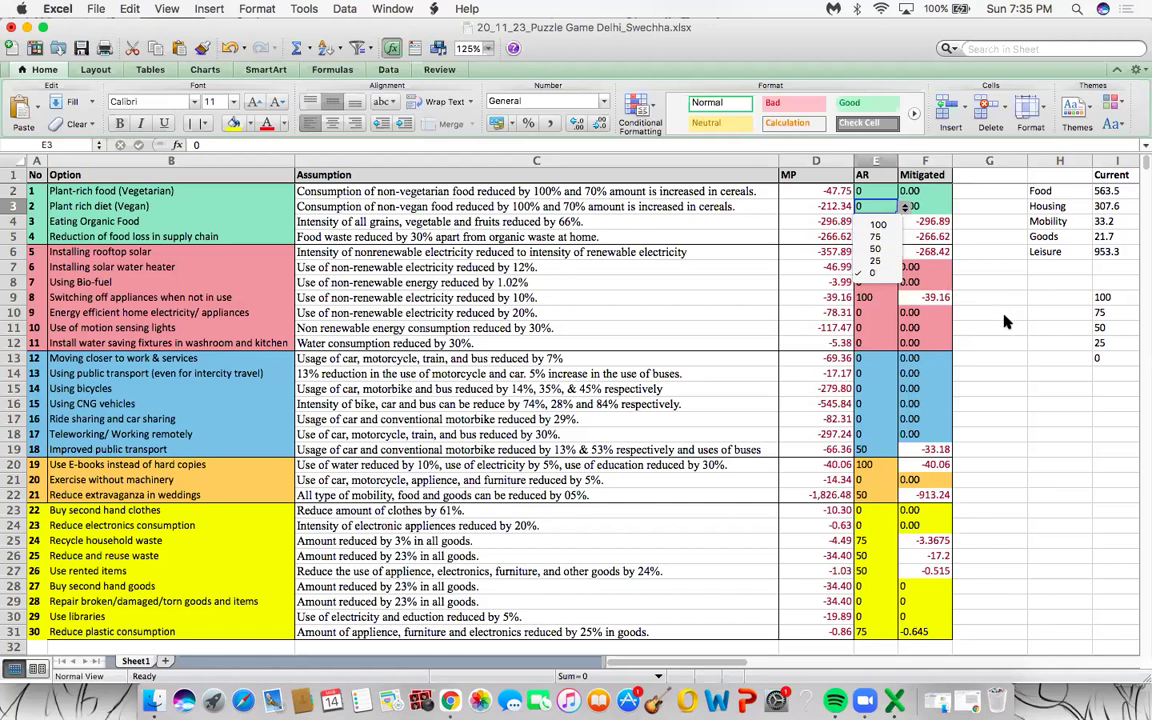
{"action": "left_click", "coordinate": [896, 273]}
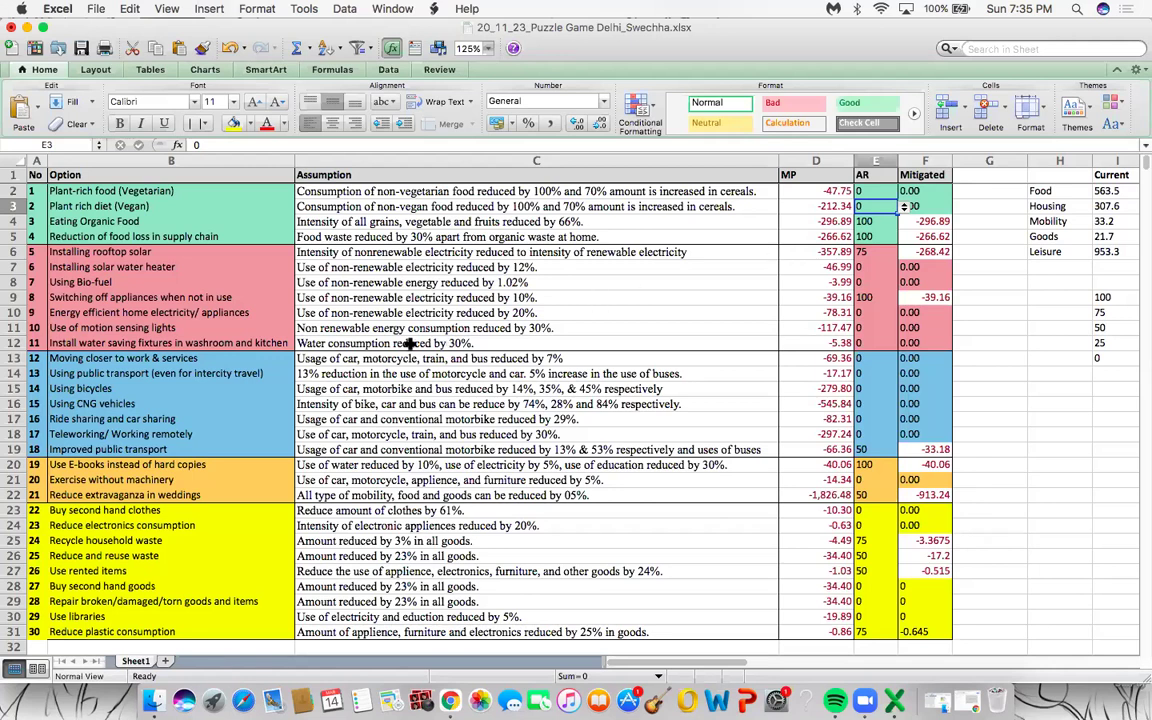
Set the AR value of the option "Teleworking/ Working remotely" to 100
{"action": "left_click", "coordinate": [148, 434]}
{"action": "key", "text": "Right"}
{"action": "key", "text": "Right"}
{"action": "key", "text": "Right"}
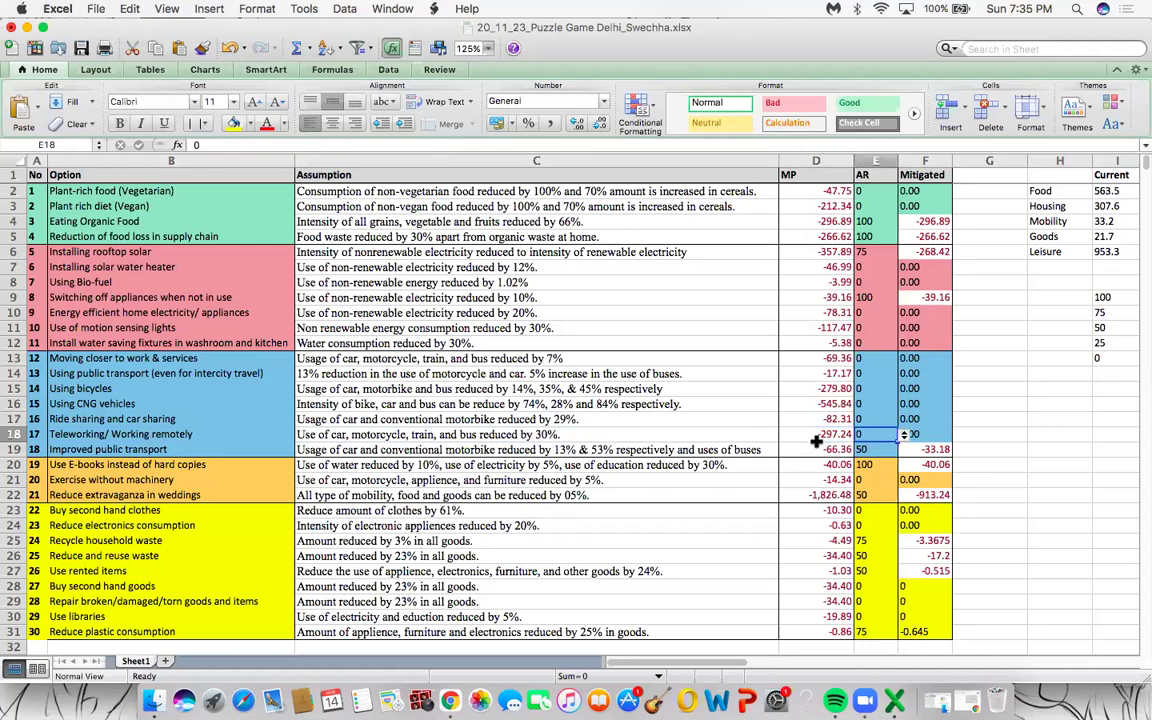
{"action": "left_click", "coordinate": [901, 438]}
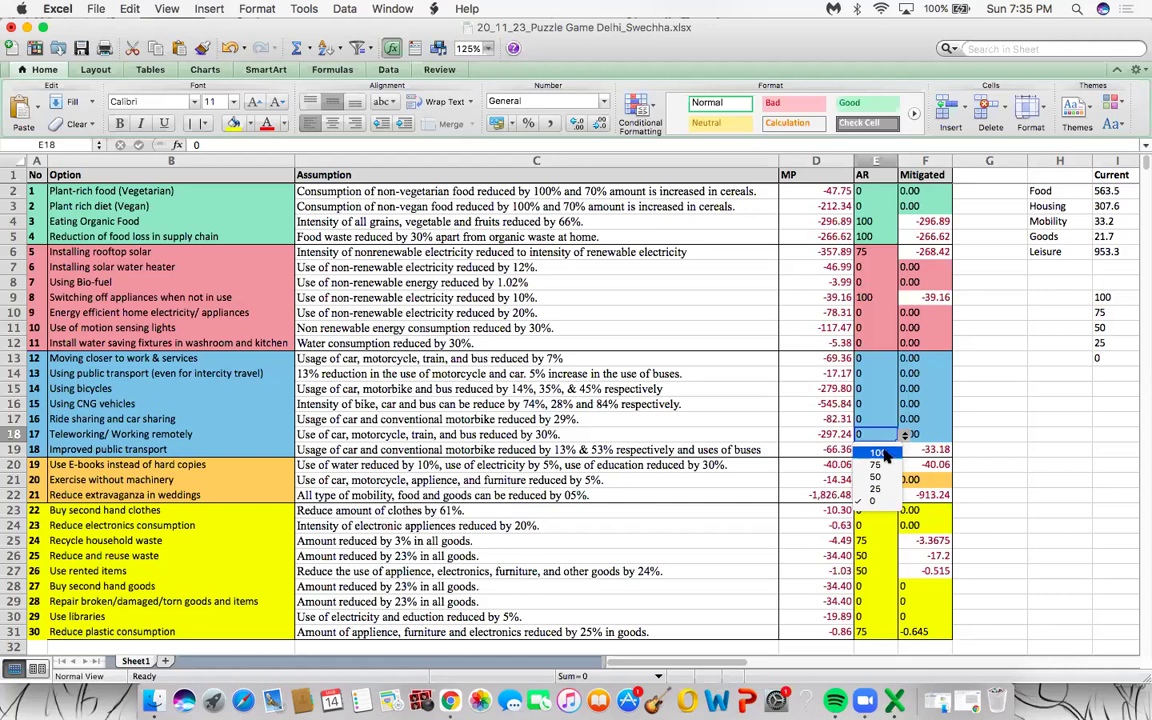
{"action": "left_click", "coordinate": [885, 456]}
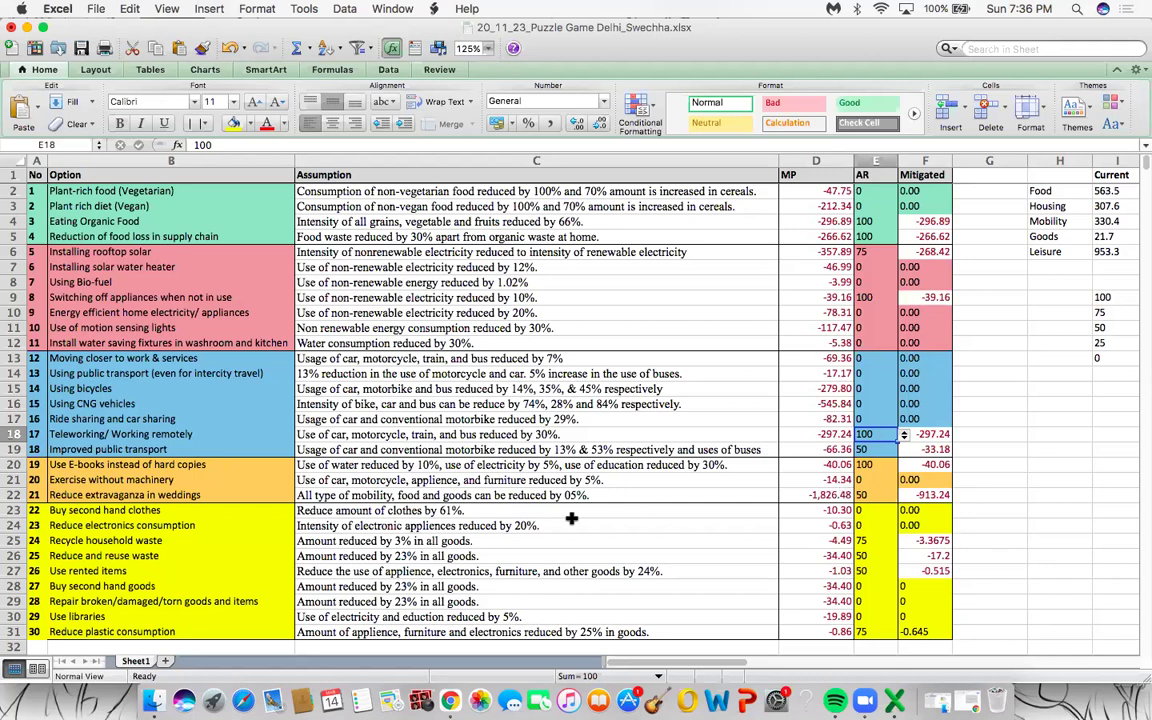
Set the AR value of the option "Buy second hand goods" to 50 and check the Carbon Footprint chart
{"action": "left_click", "coordinate": [119, 587]}
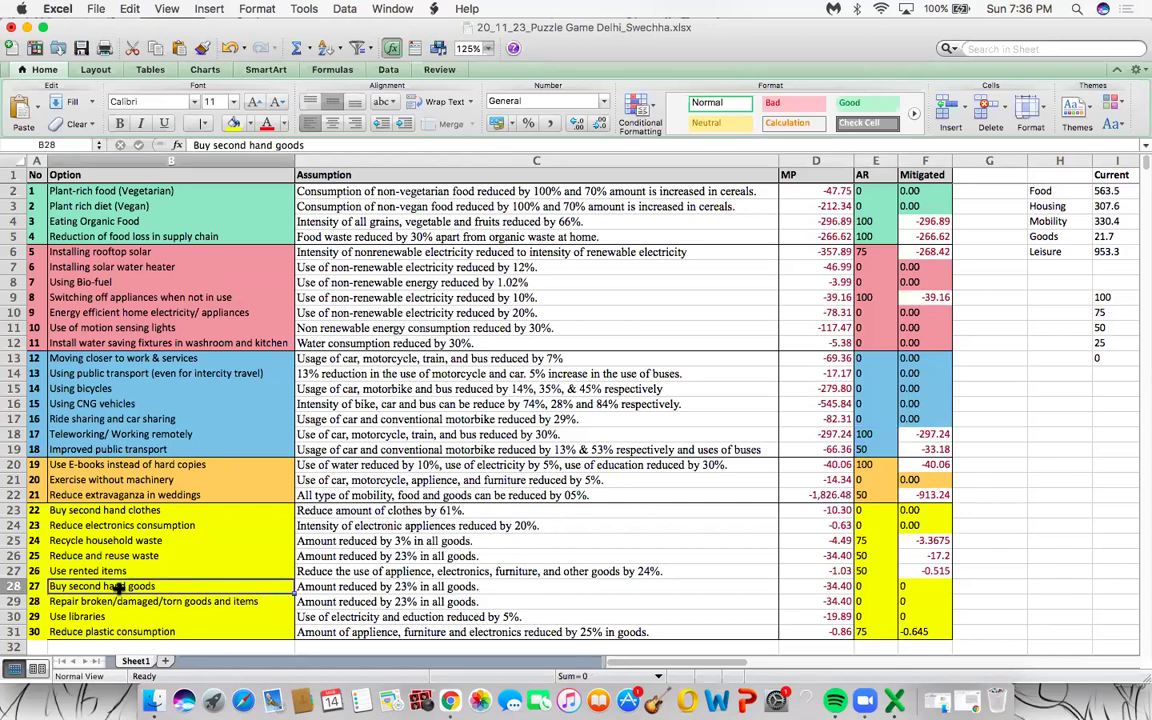
{"action": "key", "text": "Right"}
{"action": "key", "text": "Right"}
{"action": "key", "text": "Right"}
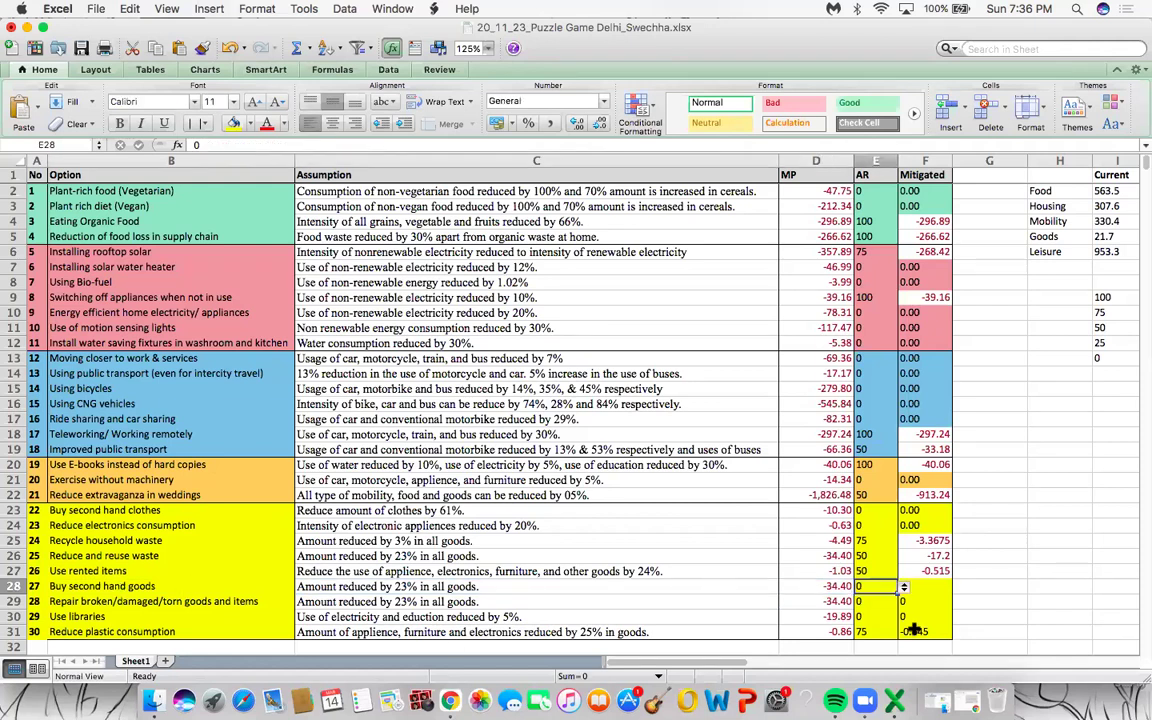
{"action": "left_click", "coordinate": [903, 588]}
{"action": "left_click", "coordinate": [884, 629]}
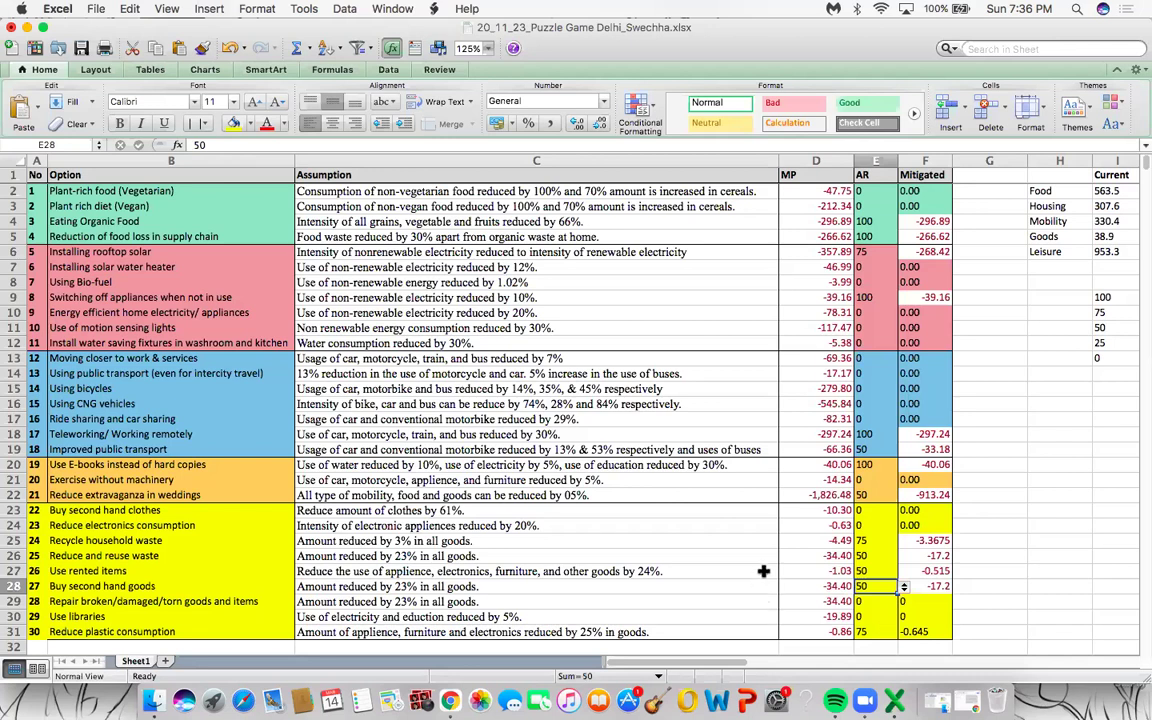
{"action": "scroll", "coordinate": [763, 571], "scroll_direction": "down", "scroll_amount": 1}
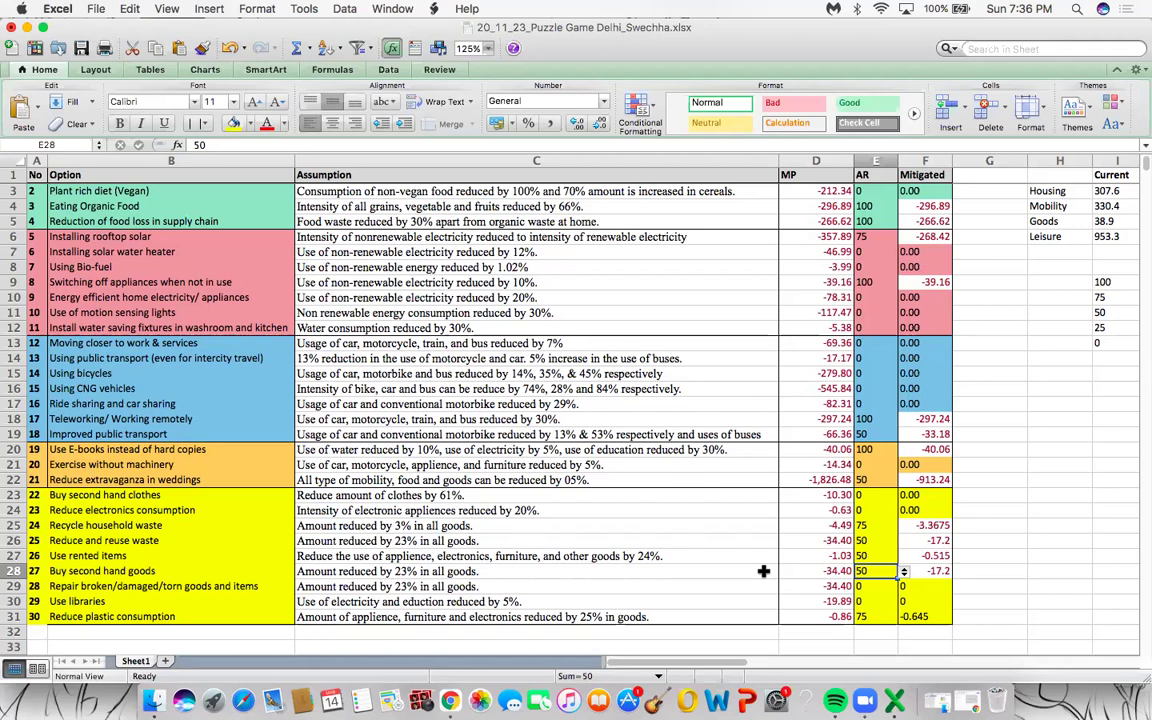
{"action": "scroll", "coordinate": [763, 571], "scroll_direction": "right", "scroll_amount": 10}
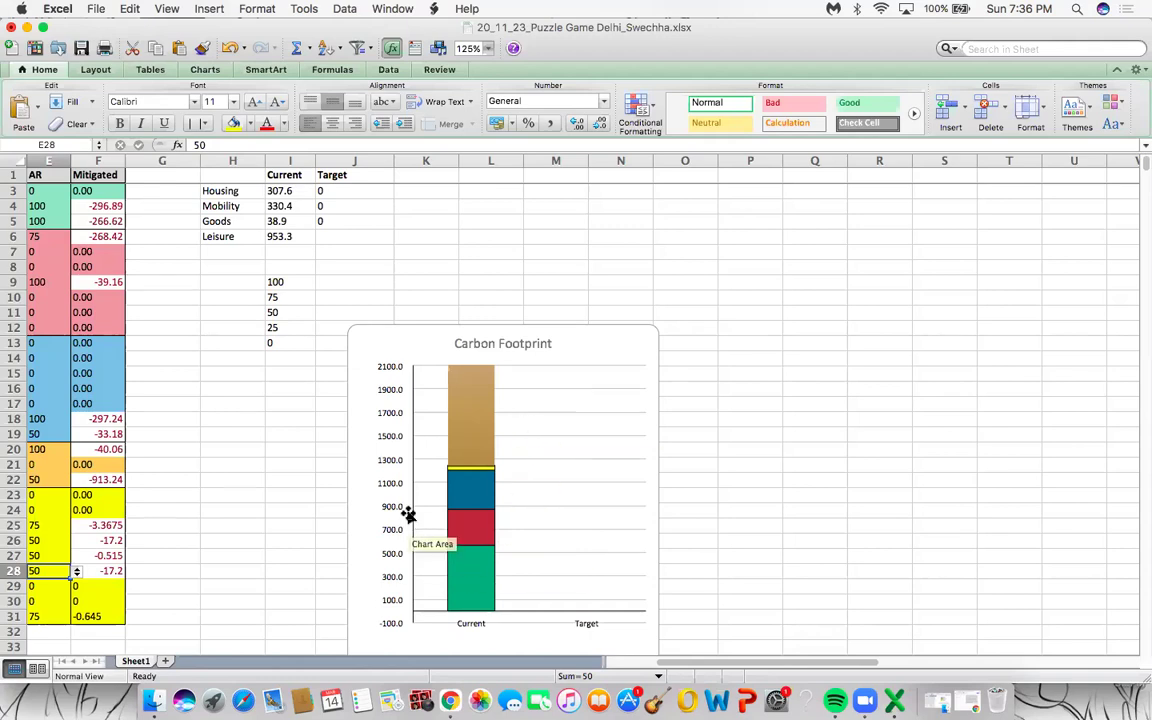
{"action": "scroll", "coordinate": [362, 470], "scroll_direction": "left", "scroll_amount": 8}
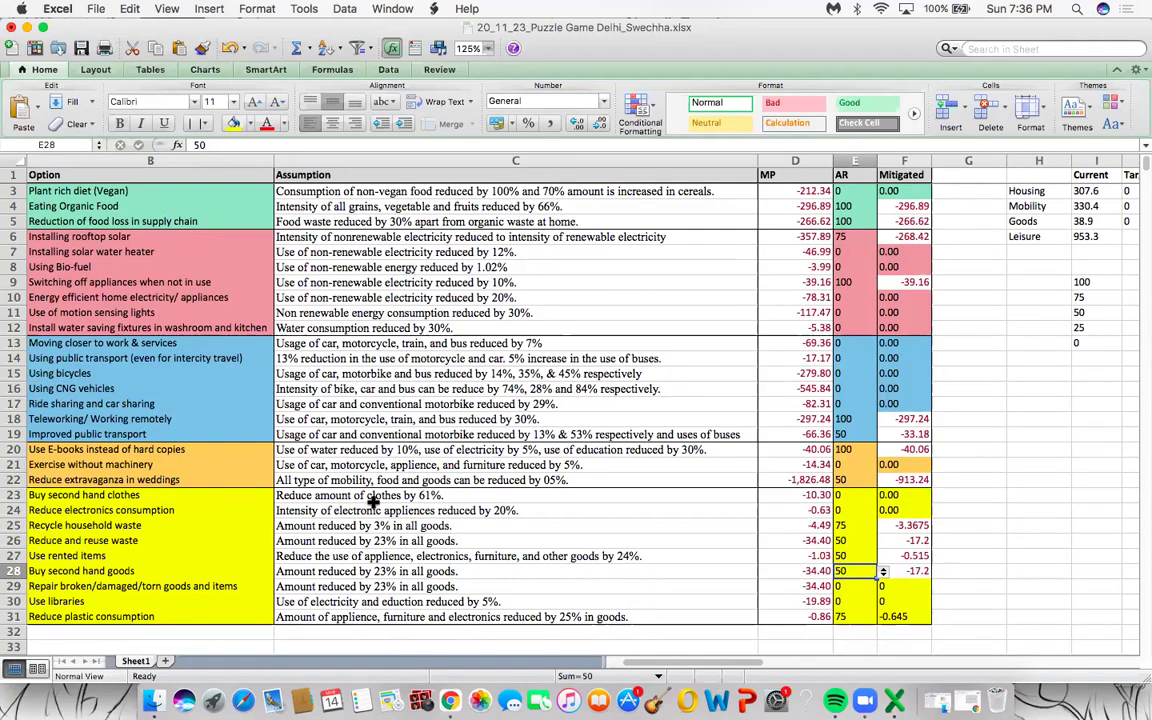
{"action": "scroll", "coordinate": [337, 452], "scroll_direction": "left", "scroll_amount": 1}
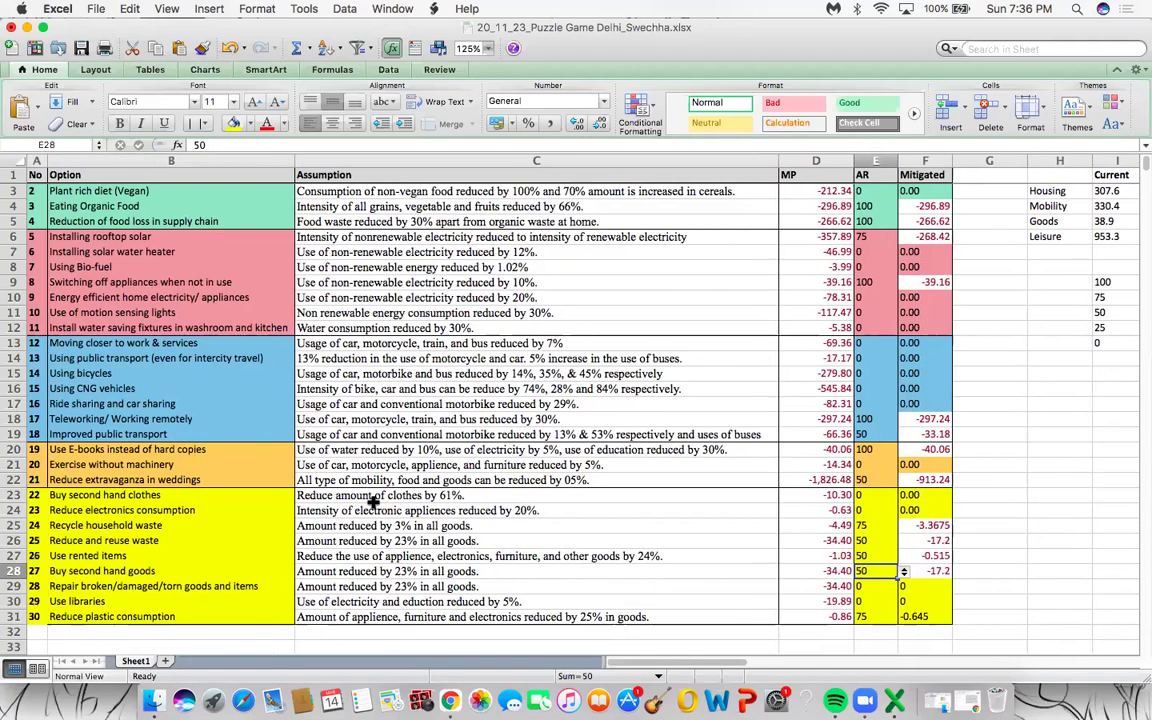
Set the AR value of the option "Repair broken/damaged/torn goods and items" to 100 and check the Carbon Footprint chart
{"action": "left_click", "coordinate": [176, 589]}
{"action": "key", "text": "Tab"}
{"action": "key", "text": "Tab"}
{"action": "key", "text": "Tab"}
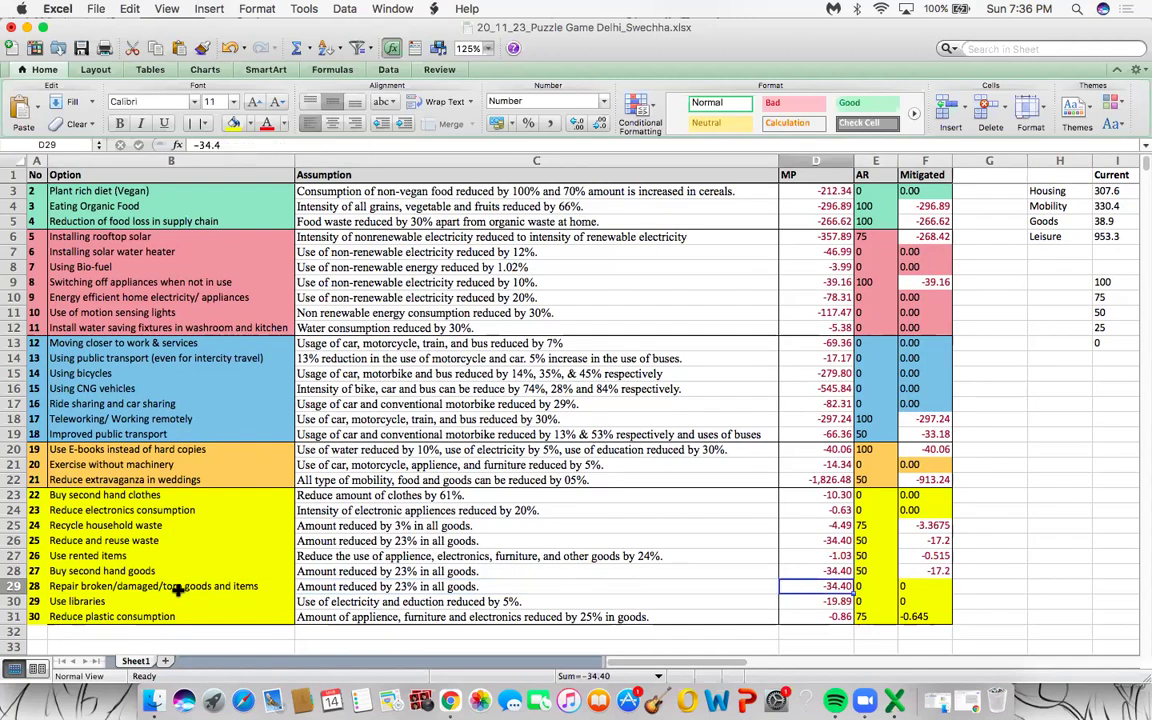
{"action": "left_click", "coordinate": [903, 588]}
{"action": "left_click", "coordinate": [889, 608]}
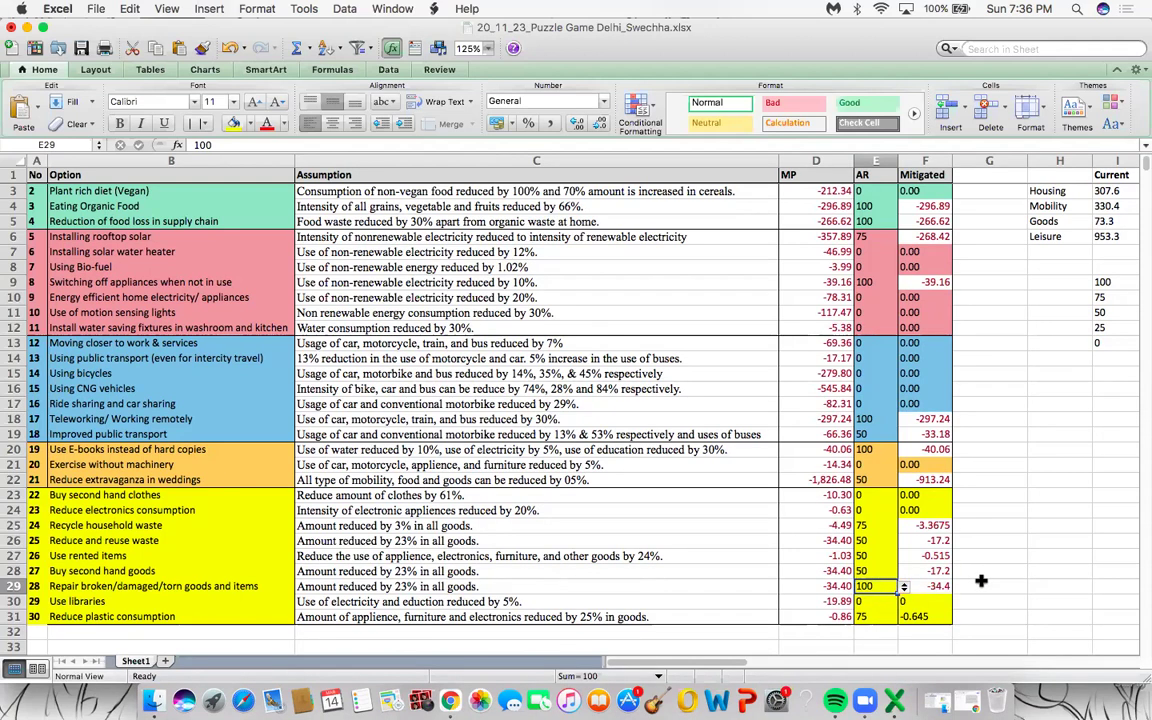
{"action": "scroll", "coordinate": [983, 580], "scroll_direction": "right", "scroll_amount": 10}
{"action": "mouse_move", "coordinate": [528, 388]}
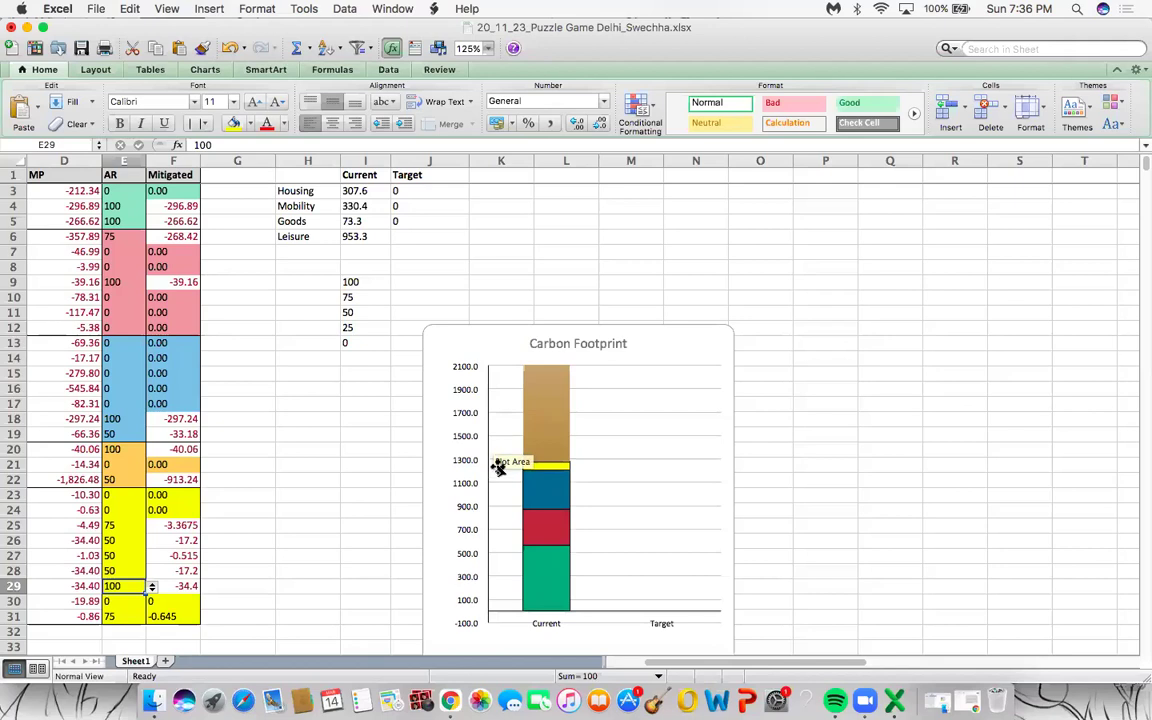
{"action": "scroll", "coordinate": [495, 485], "scroll_direction": "down", "scroll_amount": 1}
{"action": "scroll", "coordinate": [495, 490], "scroll_direction": "down", "scroll_amount": 2}
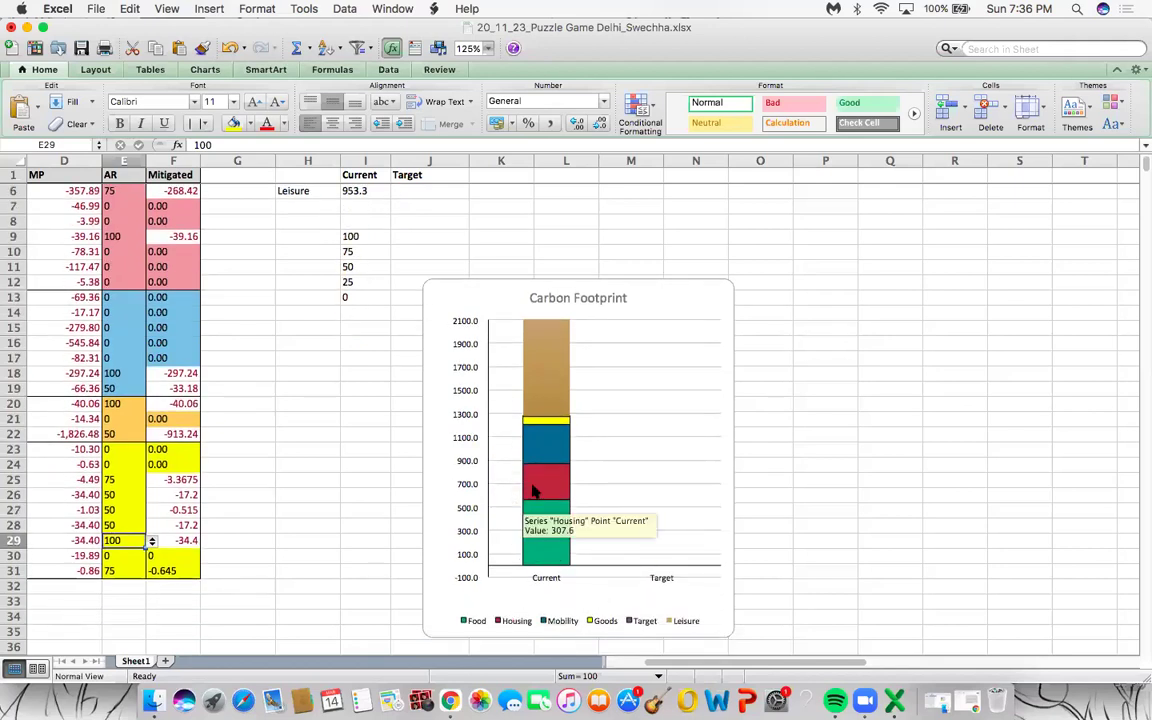
Total the Current values of all five categories in cell I7 with the formula =SUM(I2:I6)
{"action": "scroll", "coordinate": [465, 435], "scroll_direction": "up", "scroll_amount": 4}
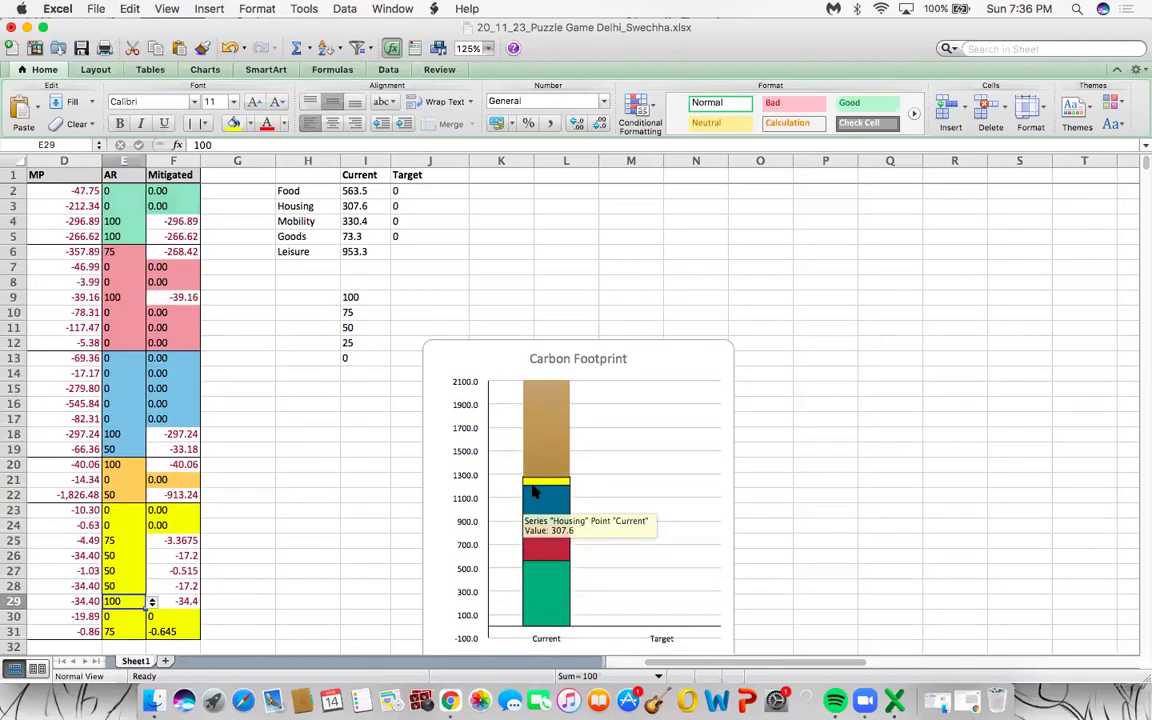
{"action": "left_click", "coordinate": [373, 191]}
{"action": "key", "text": "Down"}
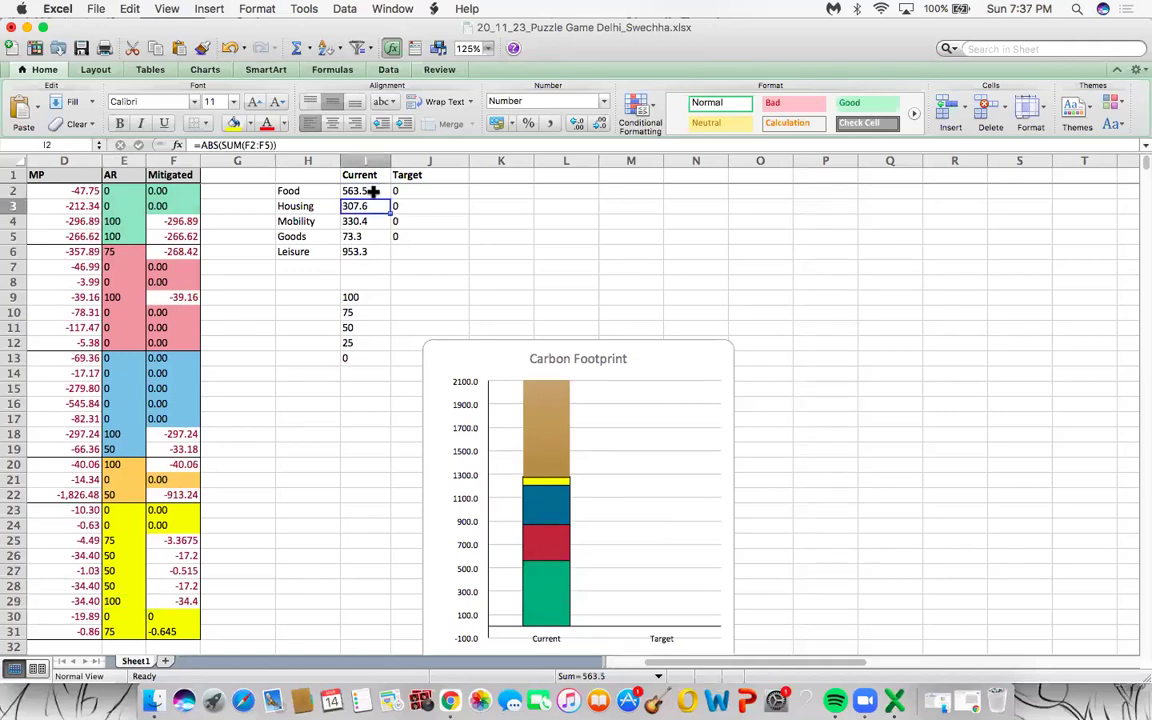
{"action": "key", "text": "Down"}
{"action": "key", "text": "Down"}
{"action": "key", "text": "Down"}
{"action": "key", "text": "Down"}
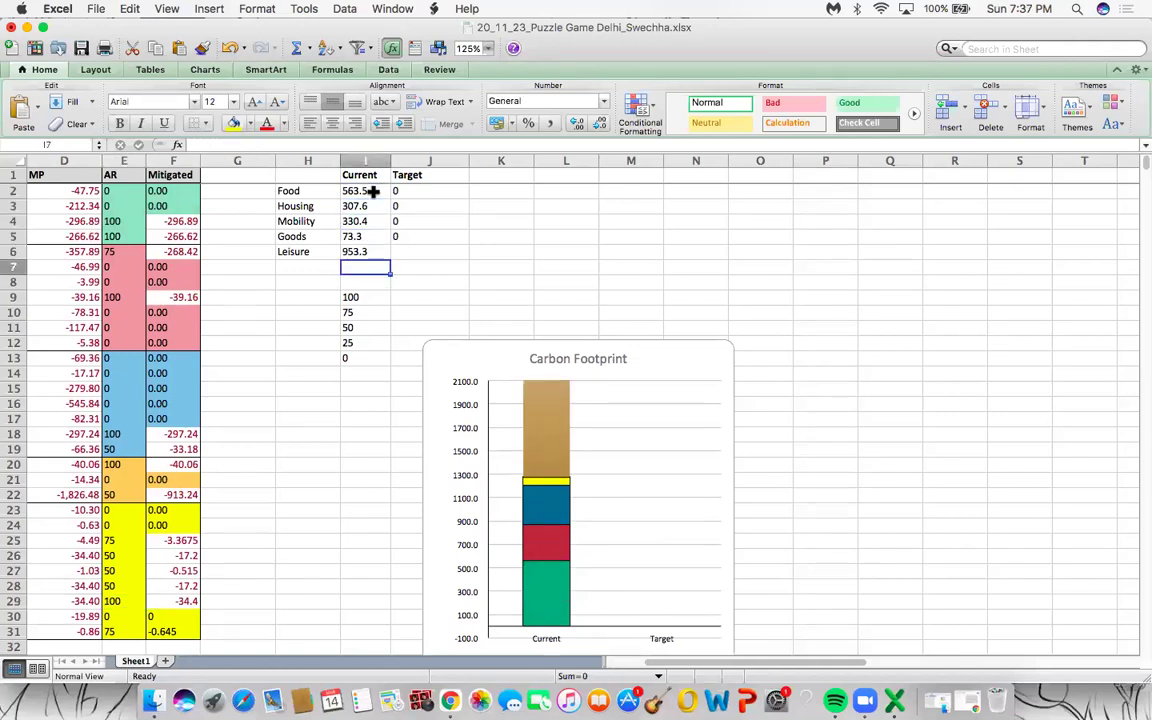
{"action": "type", "text": "="}
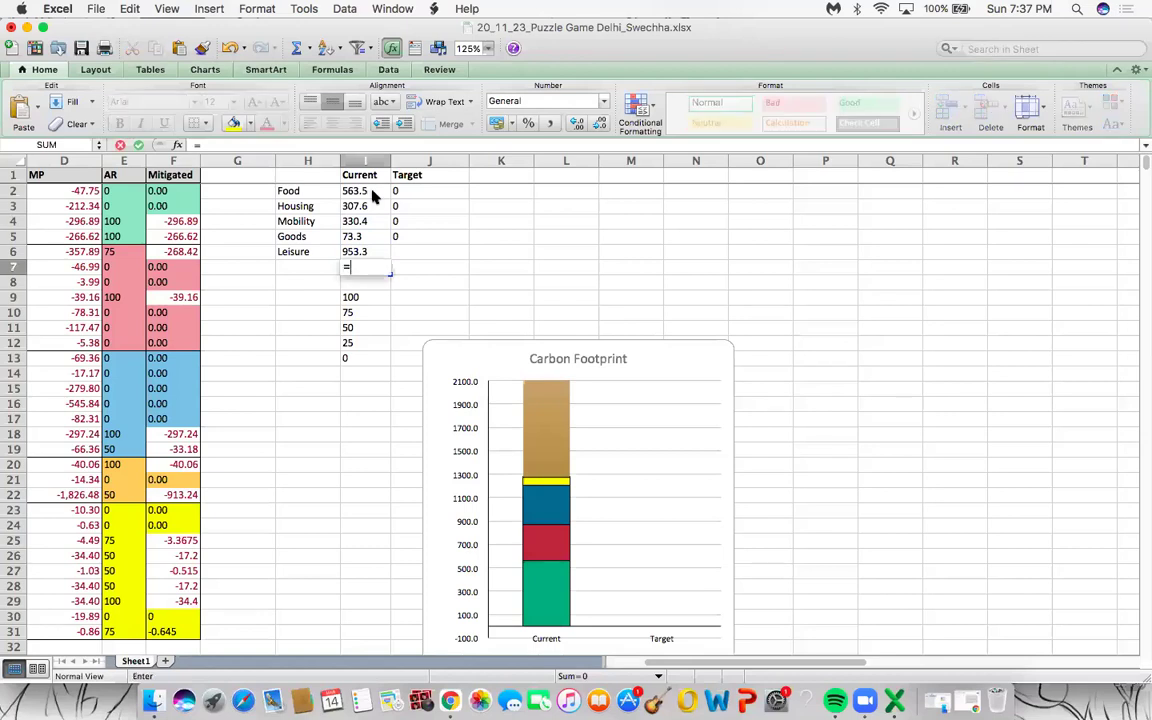
{"action": "type", "text": "sum("}
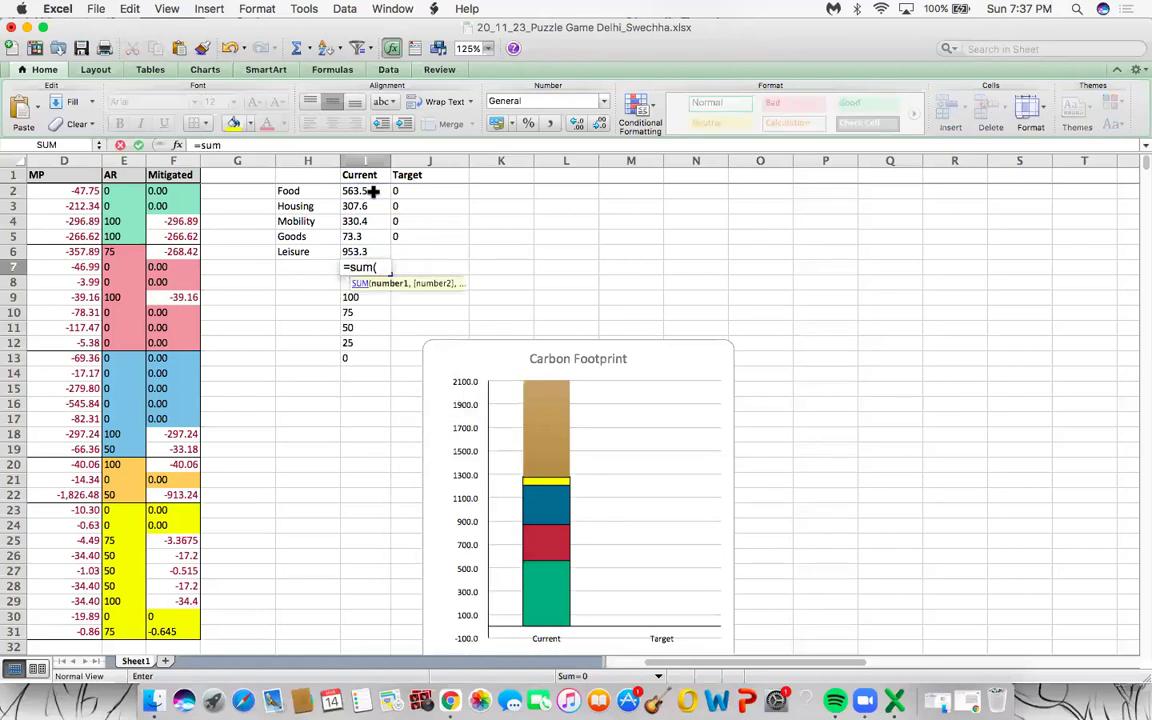
{"action": "left_click", "coordinate": [372, 190]}
{"action": "key", "text": "shift+Down"}
{"action": "key", "text": "shift+Down"}
{"action": "key", "text": "shift+Down"}
{"action": "key", "text": "shift+Down"}
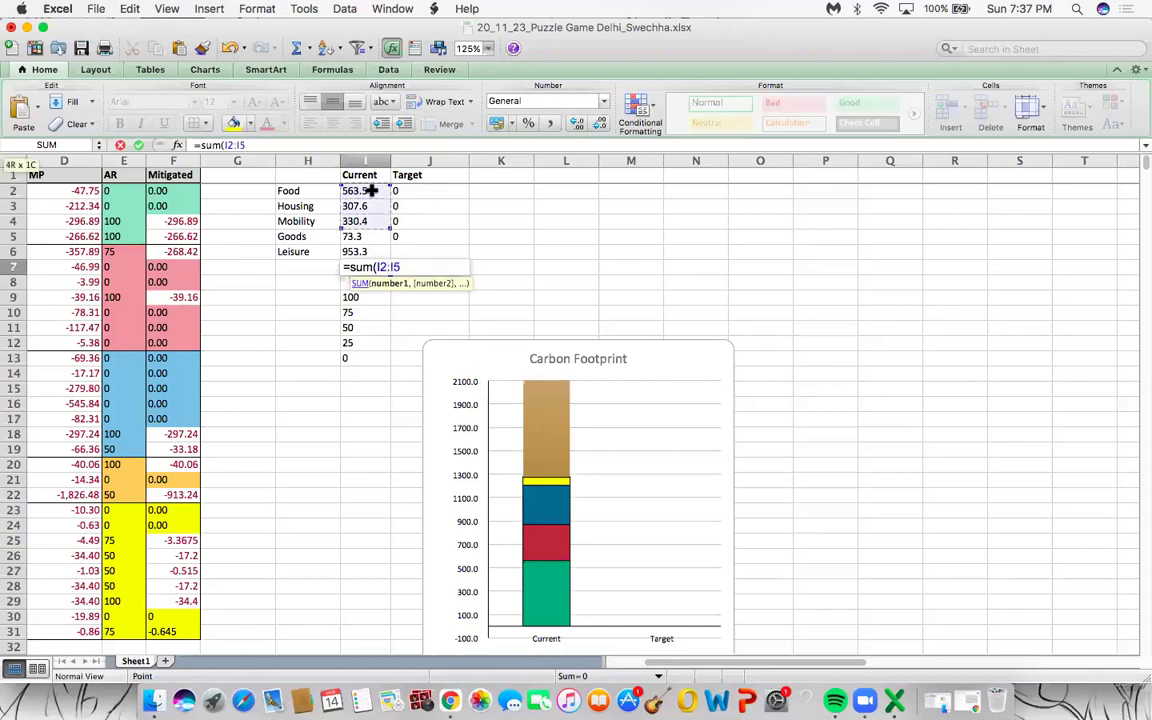
{"action": "type", "text": ")"}
{"action": "key", "text": "Return"}
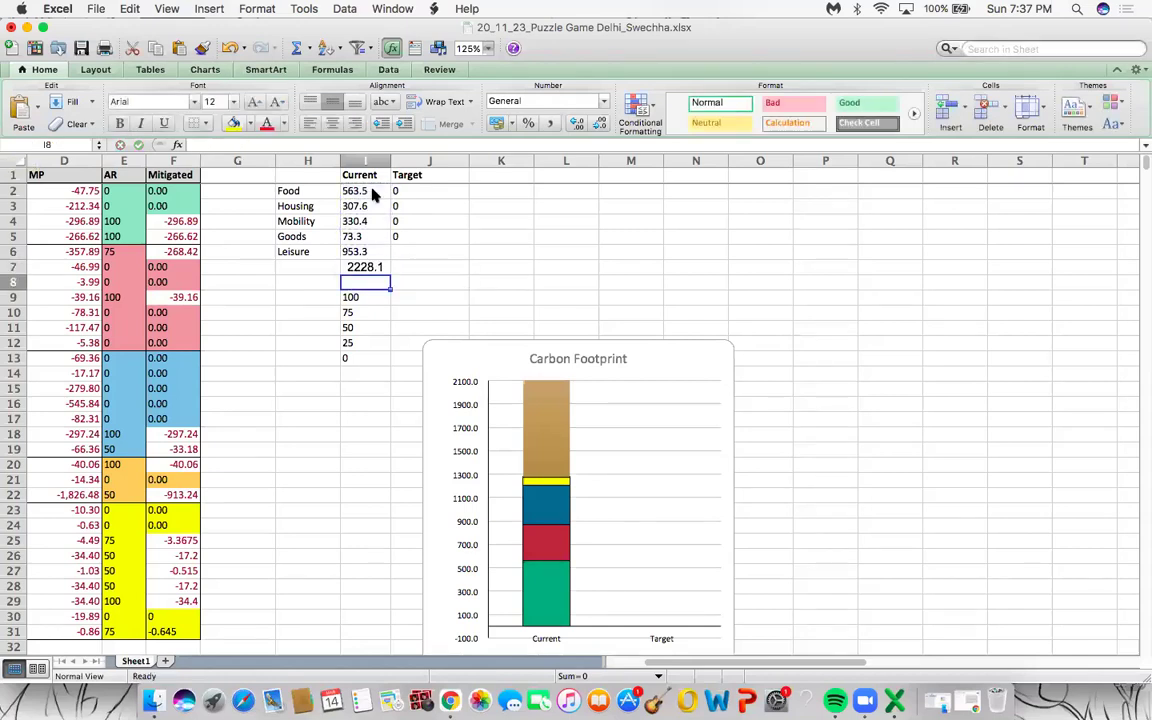
{"action": "left_click", "coordinate": [368, 267]}
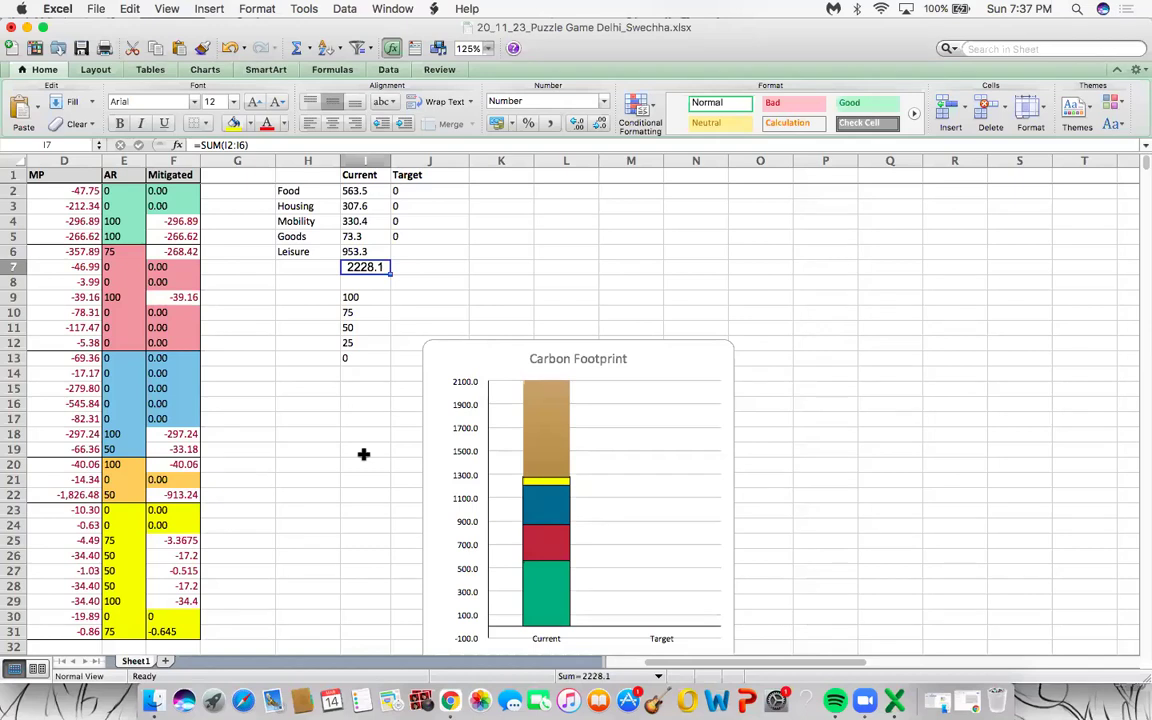
Review the full list of mitigation options with their AR and Mitigated values, along with the category figures and chart
{"action": "scroll", "coordinate": [363, 454], "scroll_direction": "left", "scroll_amount": 10}
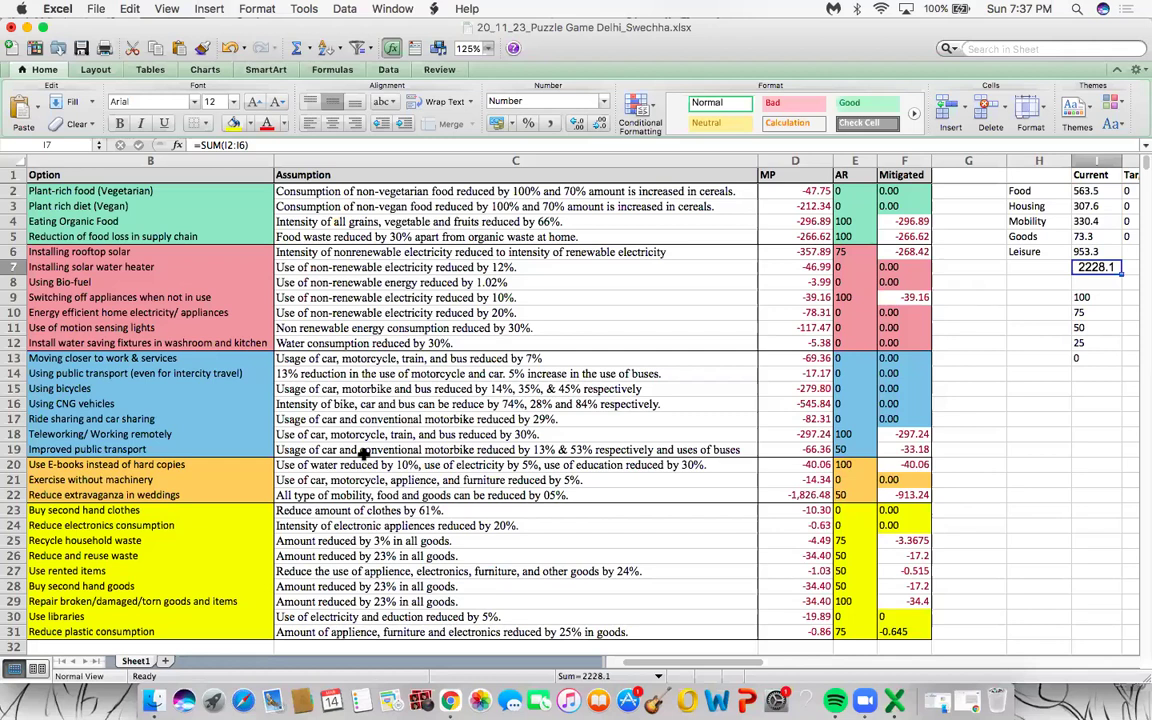
{"action": "scroll", "coordinate": [363, 454], "scroll_direction": "left", "scroll_amount": 2}
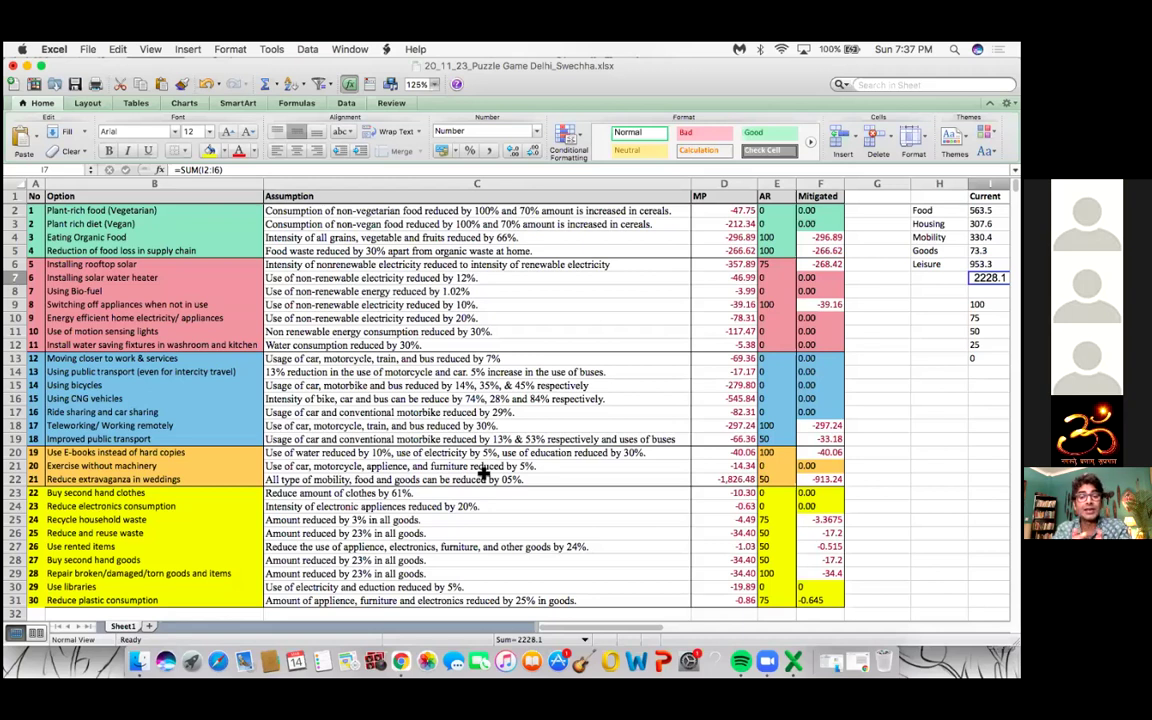
{"action": "scroll", "coordinate": [565, 465], "scroll_direction": "down", "scroll_amount": 1}
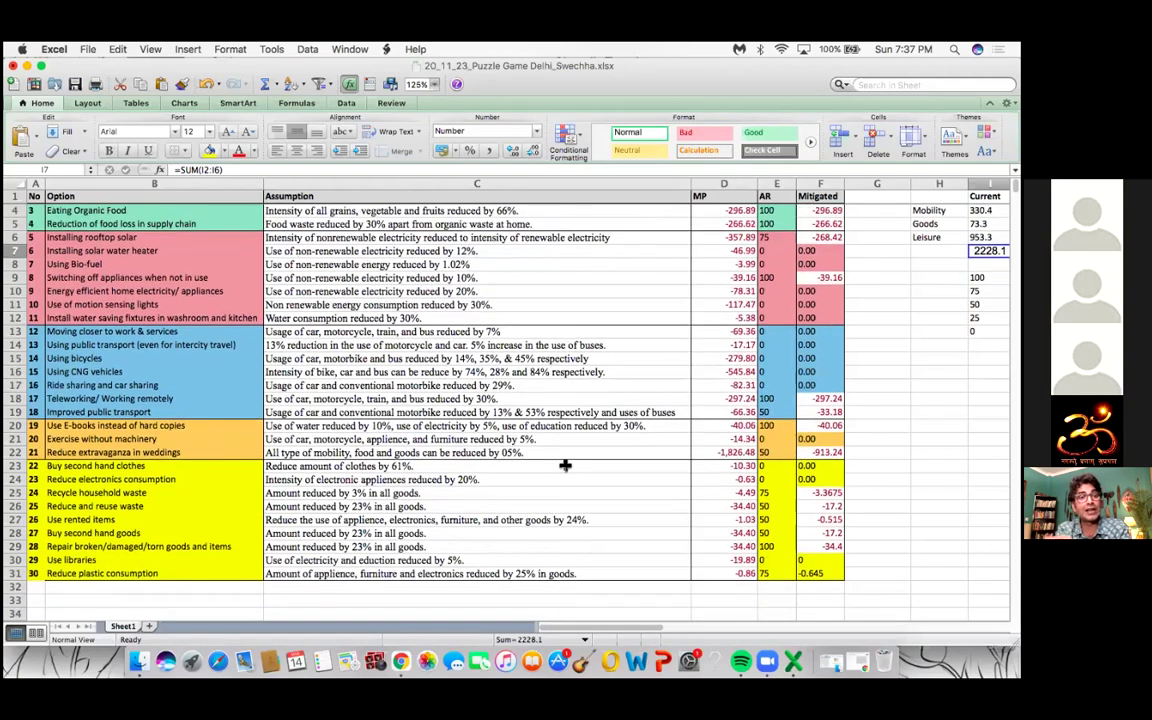
{"action": "scroll", "coordinate": [565, 465], "scroll_direction": "up", "scroll_amount": 1}
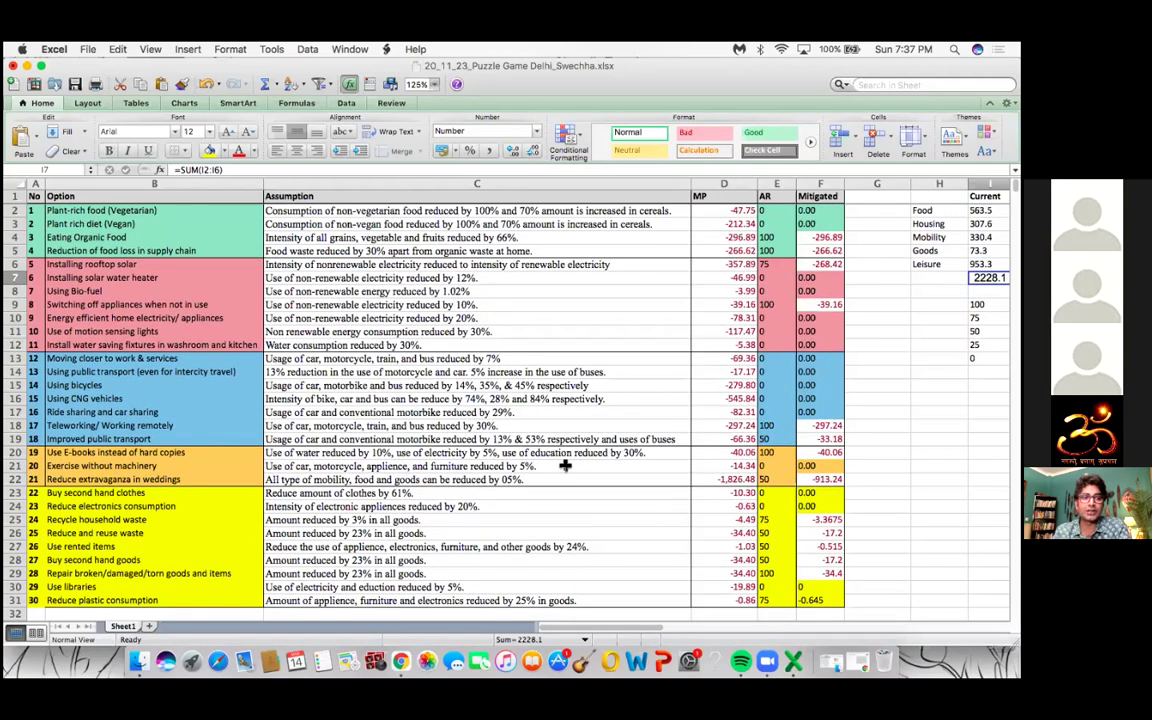
{"action": "scroll", "coordinate": [565, 465], "scroll_direction": "right", "scroll_amount": 2}
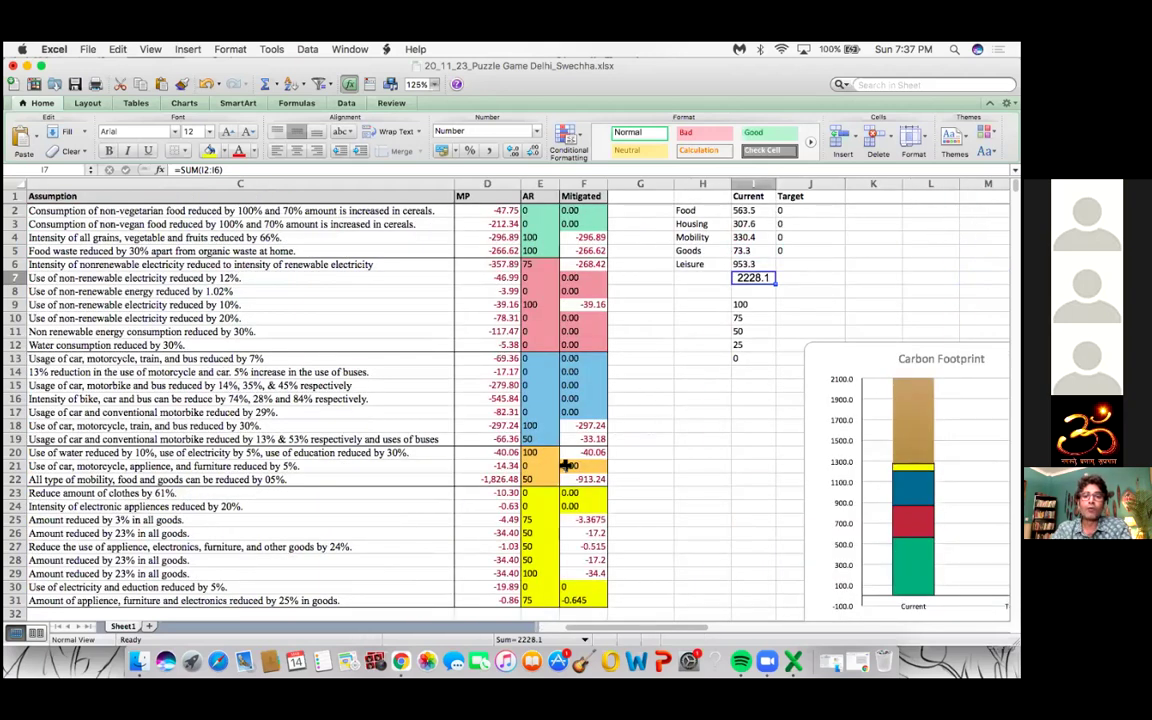
{"action": "scroll", "coordinate": [565, 465], "scroll_direction": "left", "scroll_amount": 2}
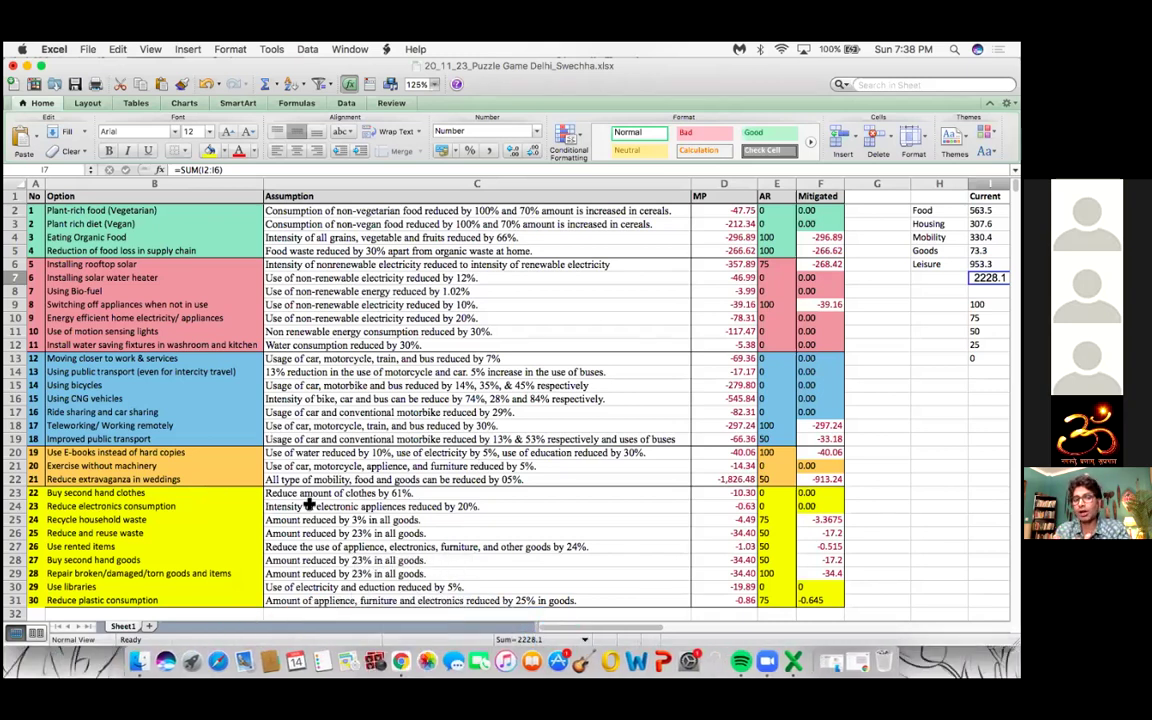
{"action": "left_click", "coordinate": [58, 662]}
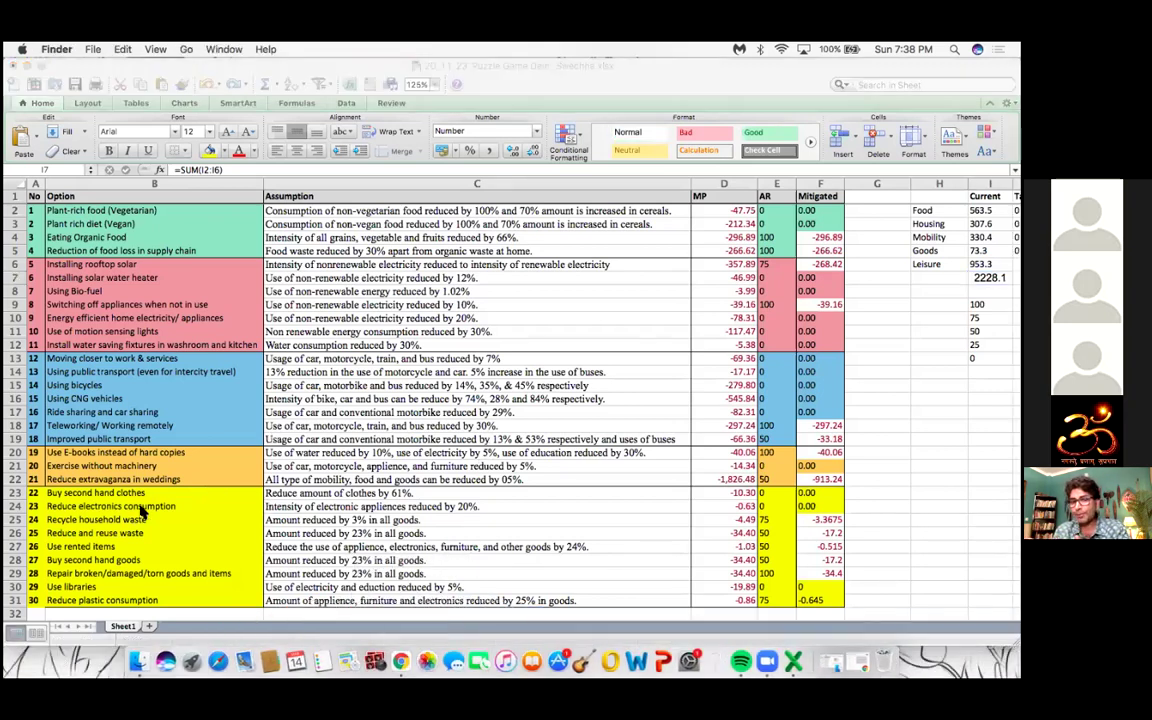
{"action": "left_click", "coordinate": [171, 63]}
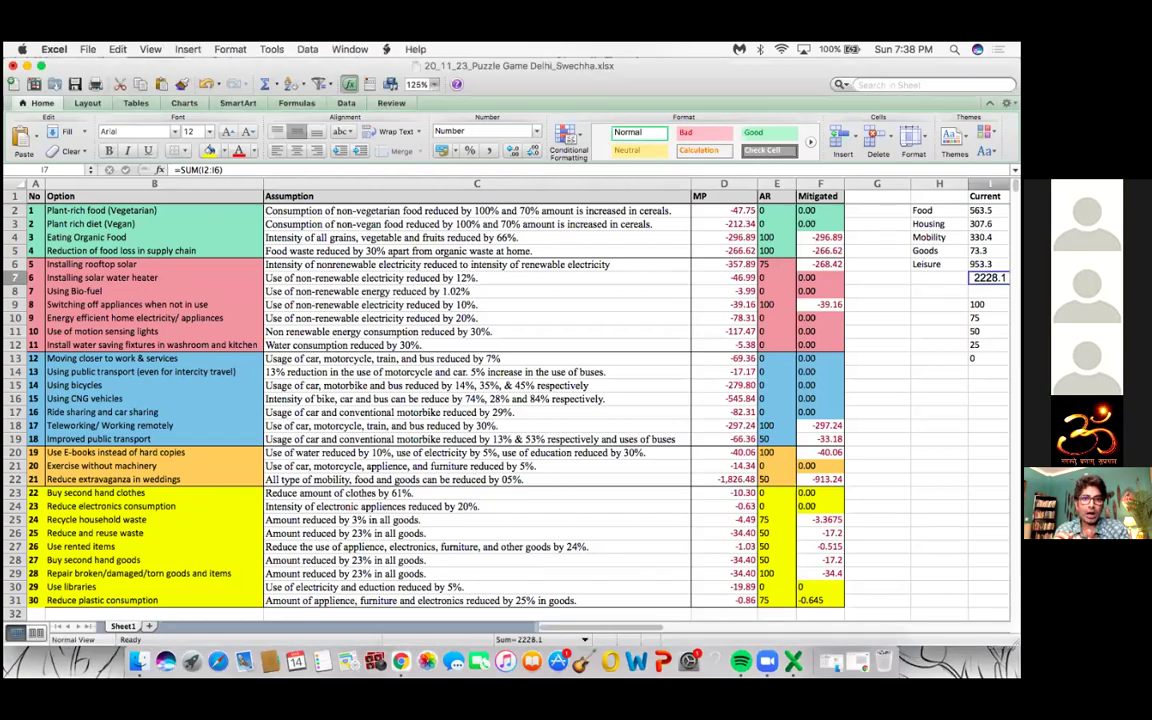